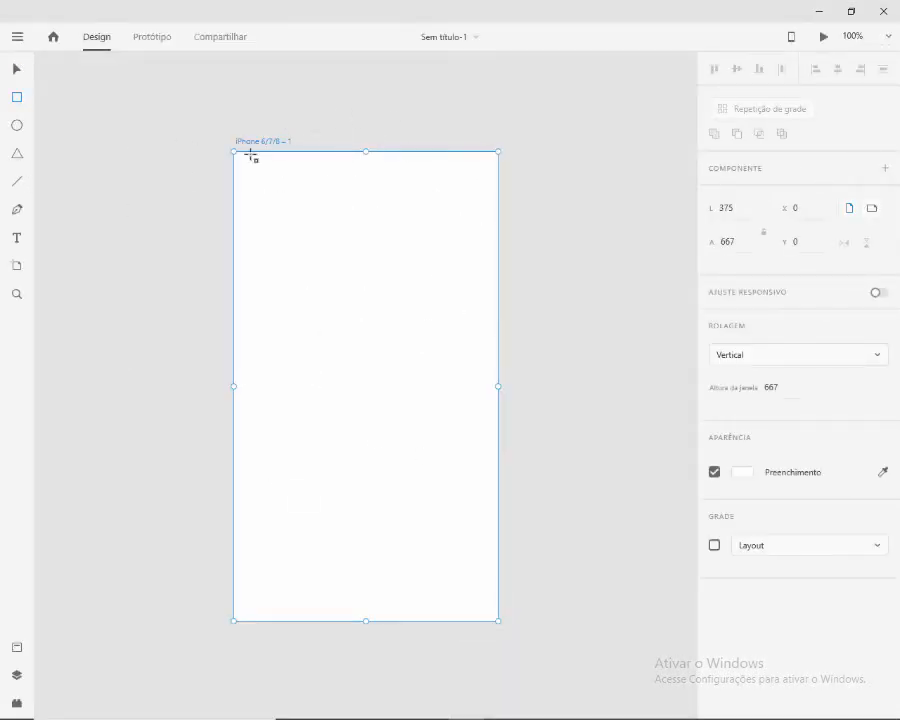
Draw a 375 × 667 rectangle covering the whole iPhone 6/7/8 artboard.
drag(233, 155, 498, 621)
click(90, 131)
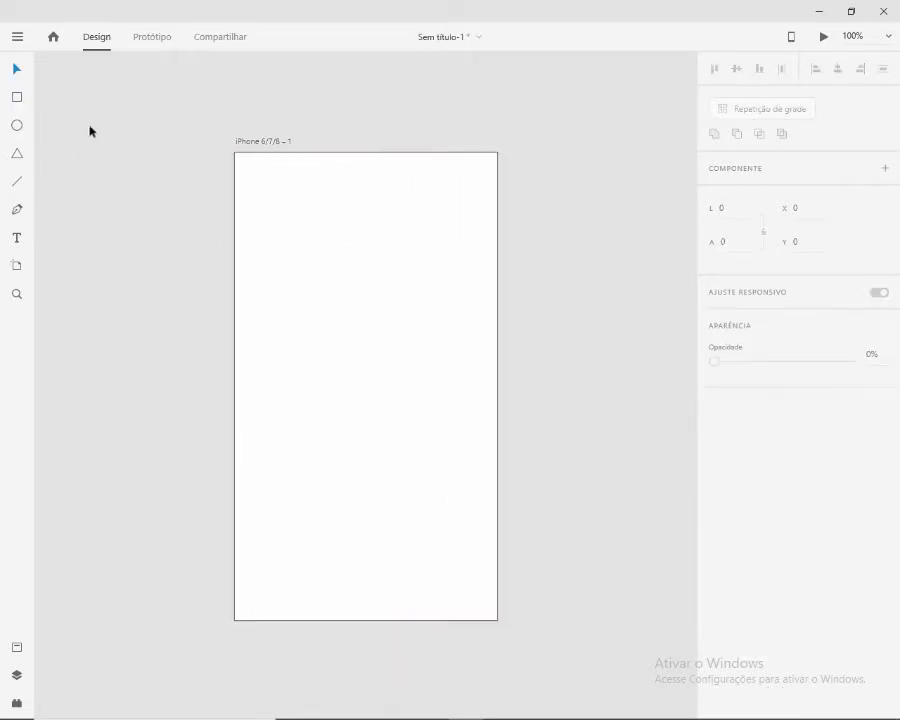
click(17, 99)
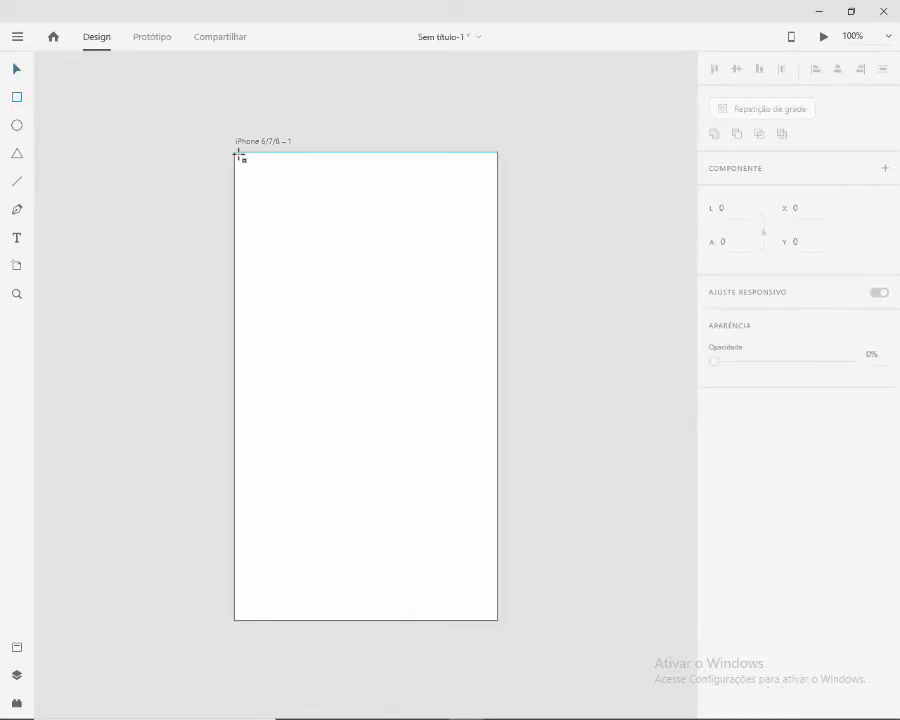
key(v)
click(316, 274)
key(Delete)
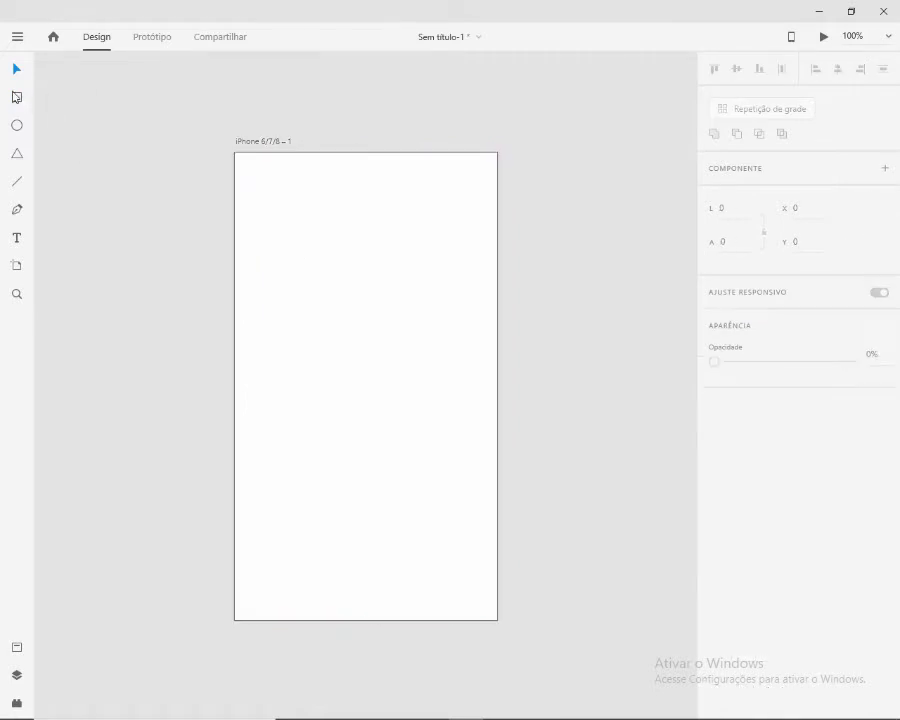
Draw a full-width header rectangle flush with the artboard's upper edge.
drag(236, 163, 497, 199)
drag(366, 163, 366, 151)
drag(365, 202, 365, 191)
key(Escape)
key(Escape)
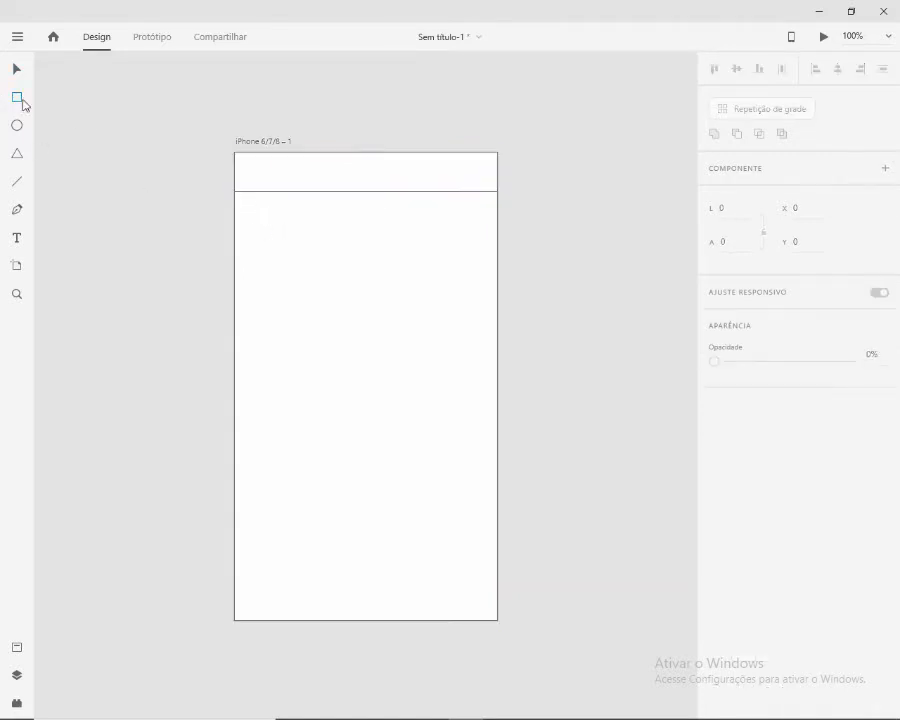
Draw a small placeholder rectangle about 28 high inside the header, near its left end.
click(19, 99)
mouse_move(240, 169)
mouse_down()
mouse_move(271, 189)
mouse_move(257, 163)
mouse_move(267, 174)
mouse_move(255, 166)
mouse_move(241, 175)
mouse_up()
key(v)
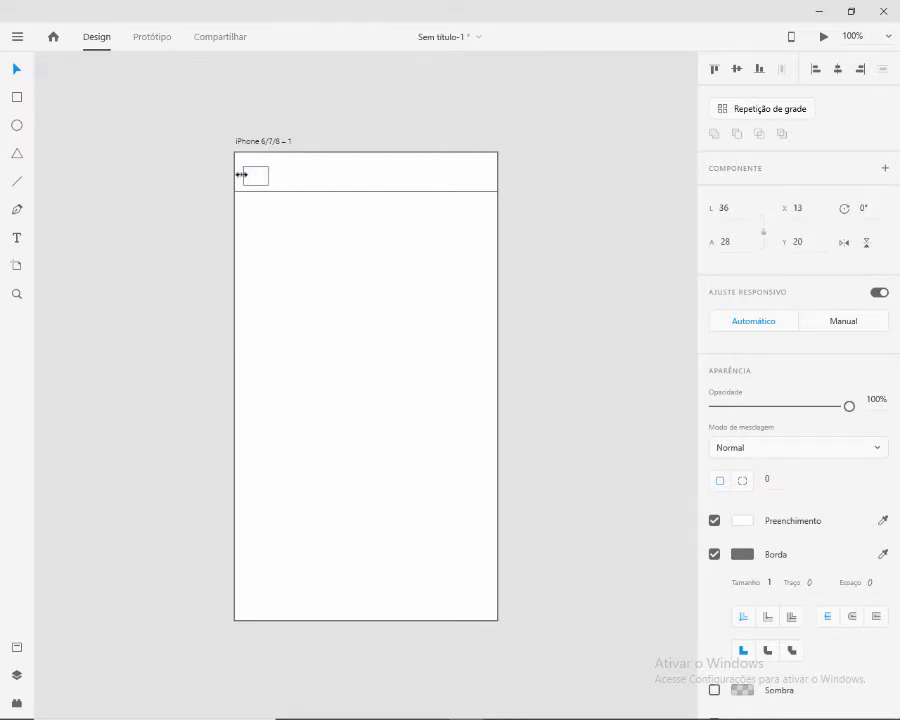
click(548, 213)
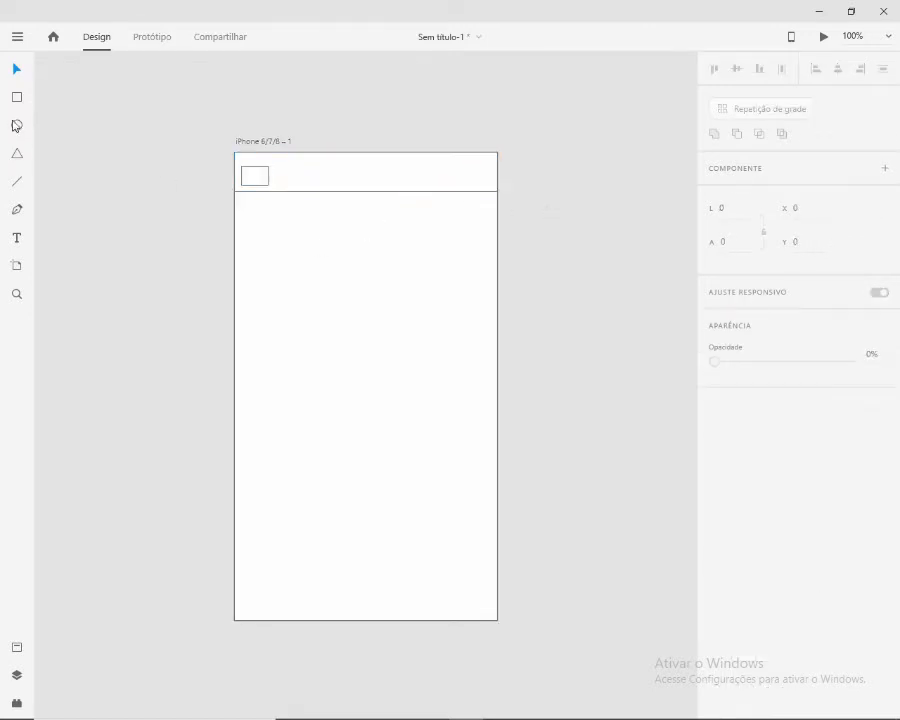
Draw a 42 × 14 rectangle in the header's right part and round its corners to a radius of 7.
key(r)
mouse_move(438, 176)
mouse_down()
mouse_move(474, 185)
mouse_move(420, 196)
mouse_move(410, 185)
mouse_up()
key(v)
scroll(463, 184, up, 4)
scroll(420, 196, down, 2)
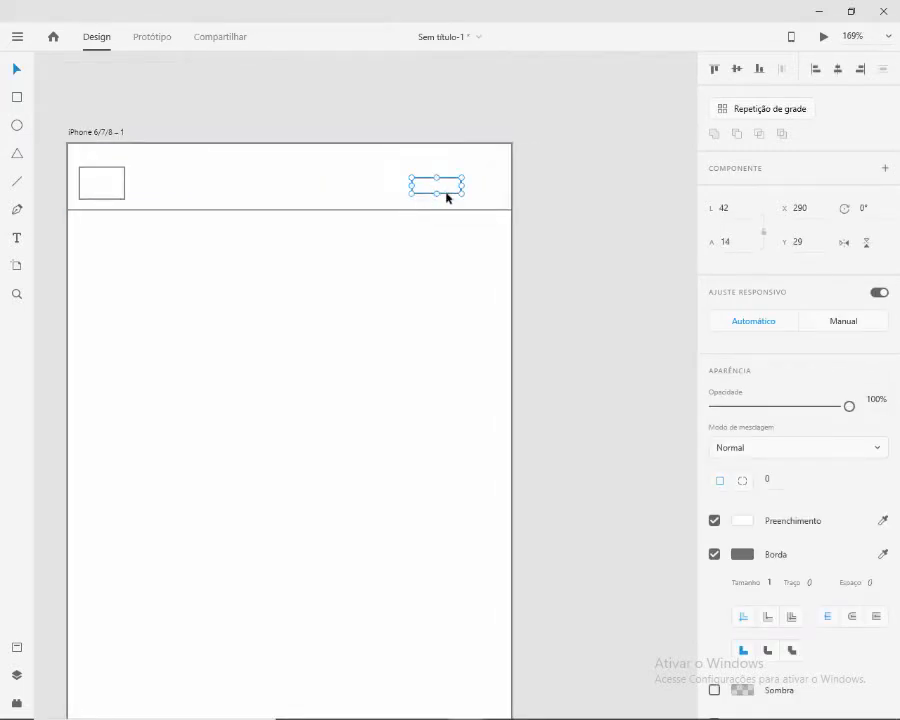
scroll(465, 190, up, 5)
drag(469, 186, 463, 184)
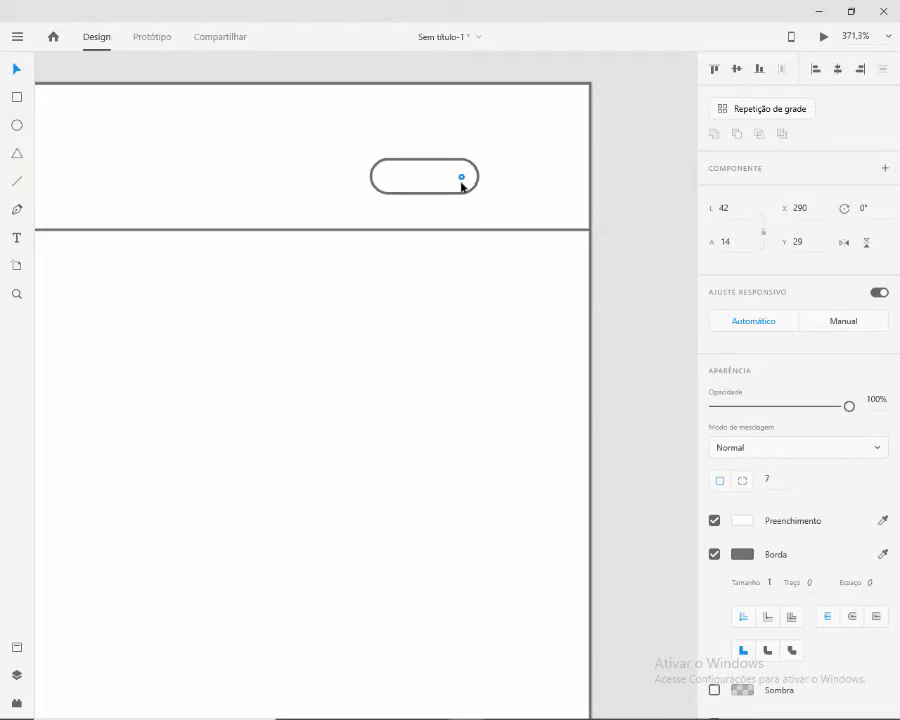
Draw a 12 × 12 circle inside the rounded toggle shape as its knob.
scroll(382, 211, down, 3)
drag(301, 265, 419, 320)
mouse_move(457, 159)
mouse_down()
mouse_move(479, 179)
mouse_move(477, 171)
mouse_move(538, 396)
mouse_move(539, 380)
mouse_move(550, 385)
mouse_move(540, 376)
mouse_move(555, 395)
mouse_move(542, 373)
mouse_up()
key(Delete)
scroll(479, 174, up, 3)
key(v)
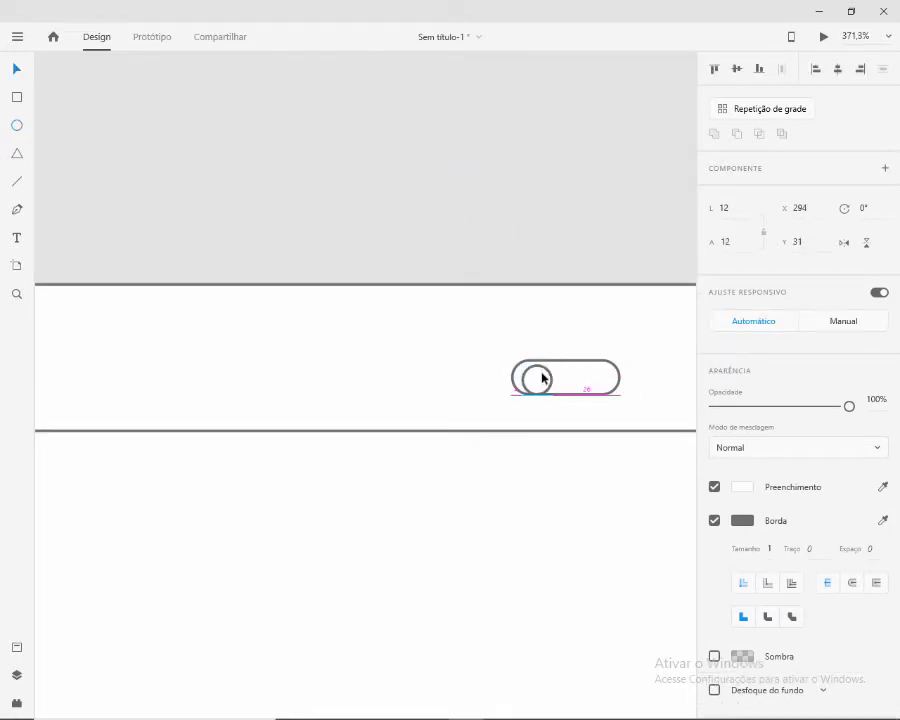
Centre the knob circle vertically in the toggle shape and move it to the shape's left end at X 293.
shift+click(576, 376)
click(838, 69)
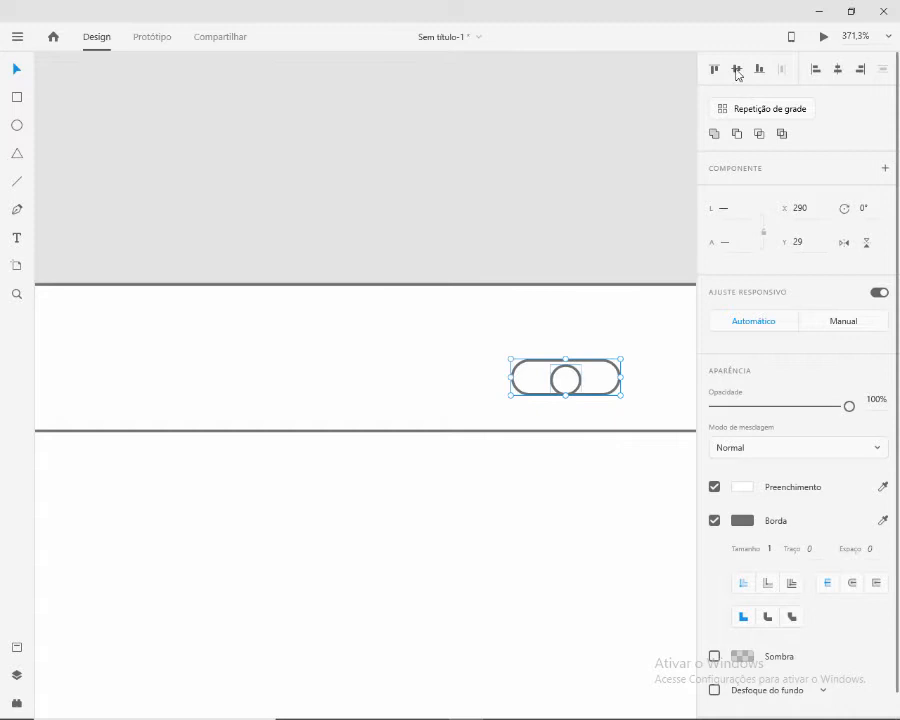
click(584, 164)
click(595, 378)
drag(621, 377, 538, 380)
Shorten the toggle shape to a width of 33 and nudge the knob left to X 292.
click(566, 378)
click(584, 375)
drag(593, 375, 597, 375)
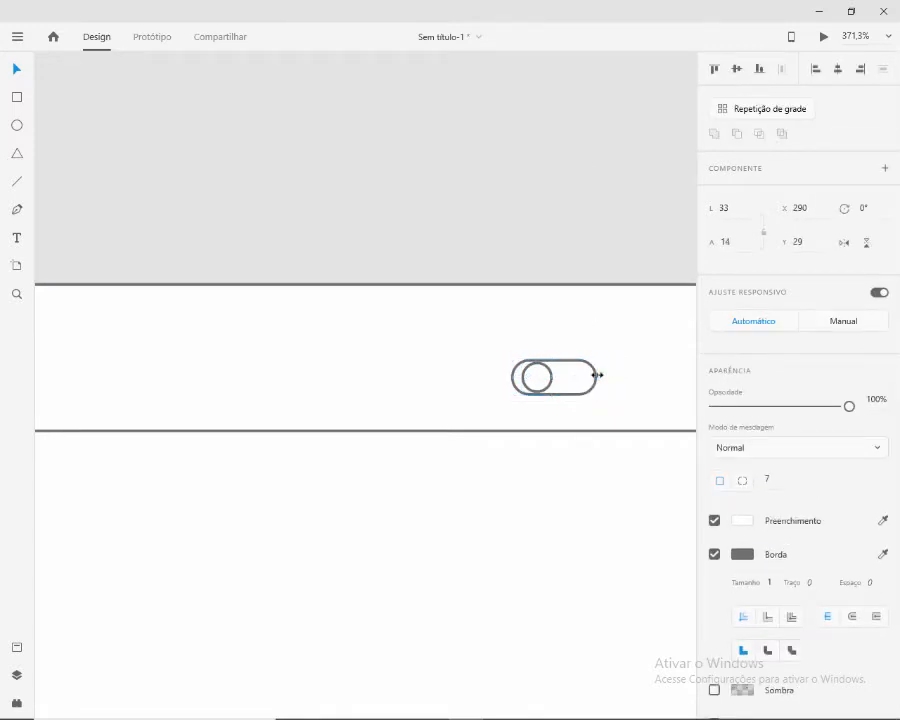
scroll(597, 375, down, 3)
scroll(588, 343, up, 3)
click(548, 321)
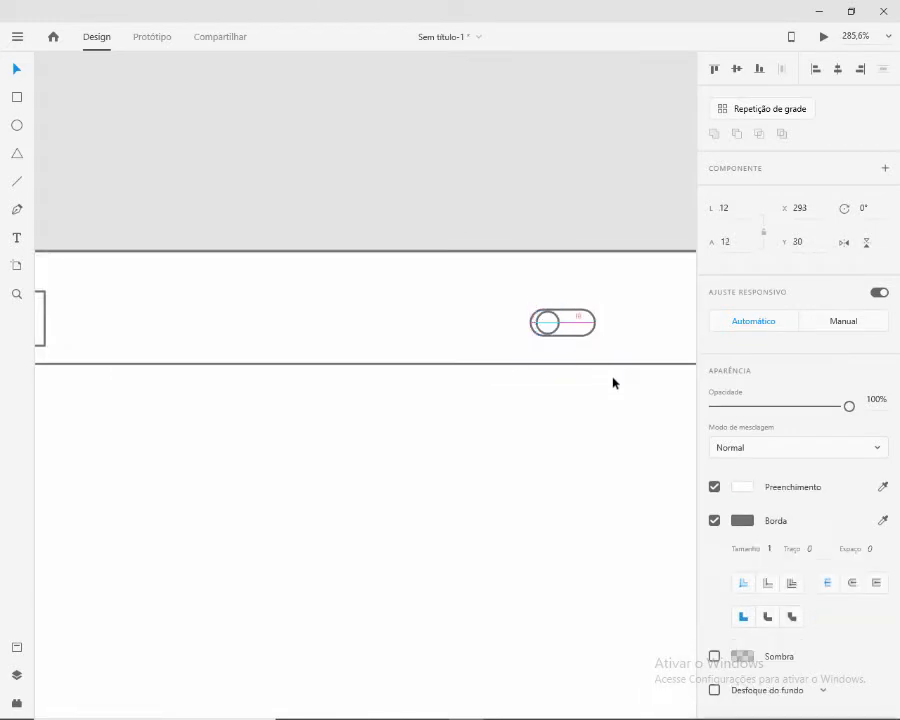
key(Left)
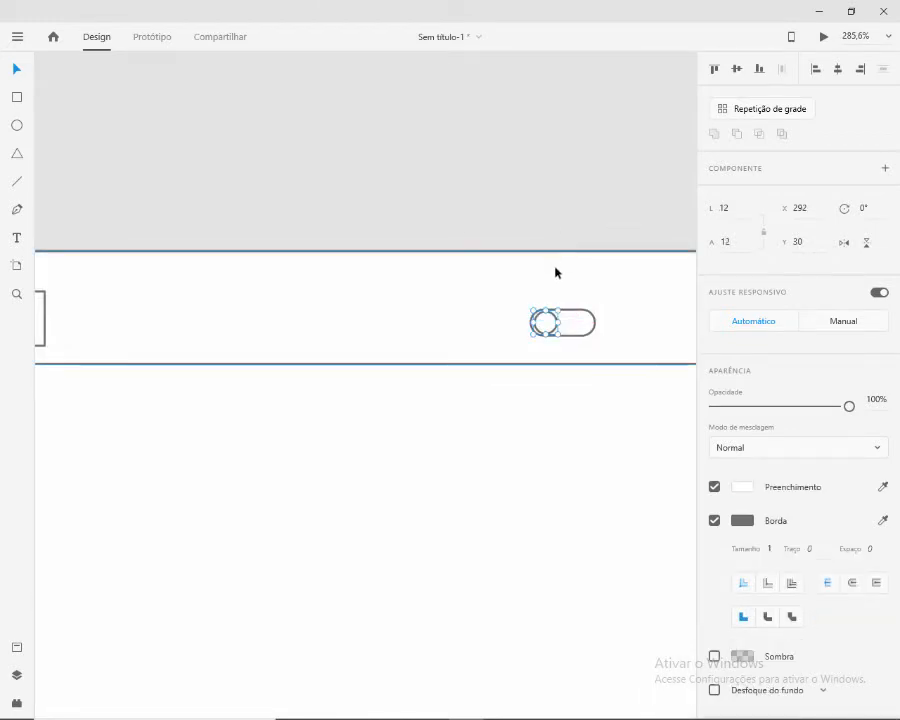
click(555, 199)
scroll(554, 110, down, 1)
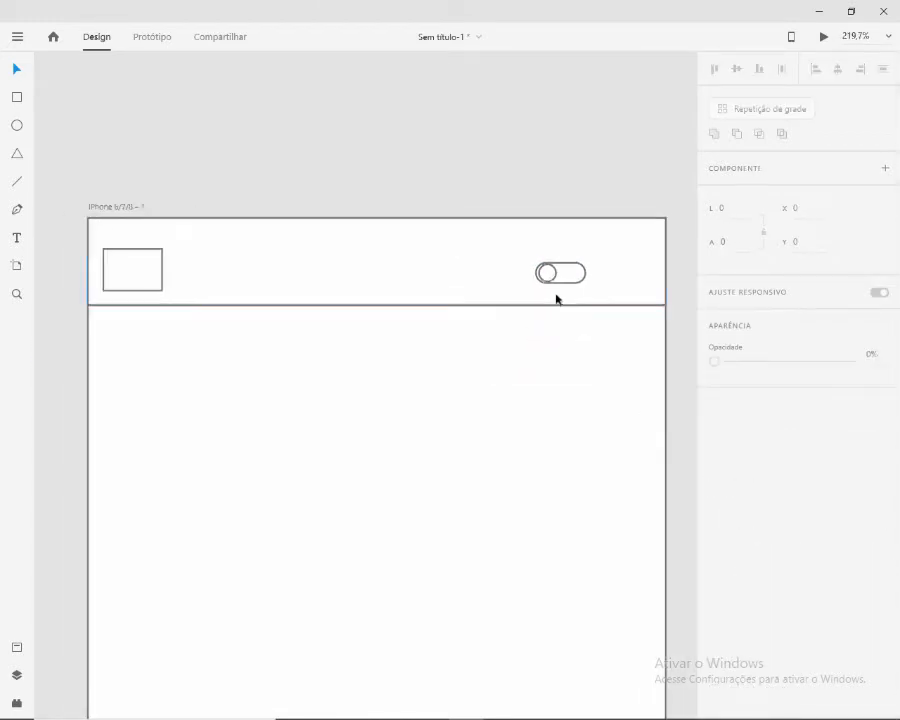
Add a "Dark" text label to the right of the toggle.
click(606, 273)
text(dA)
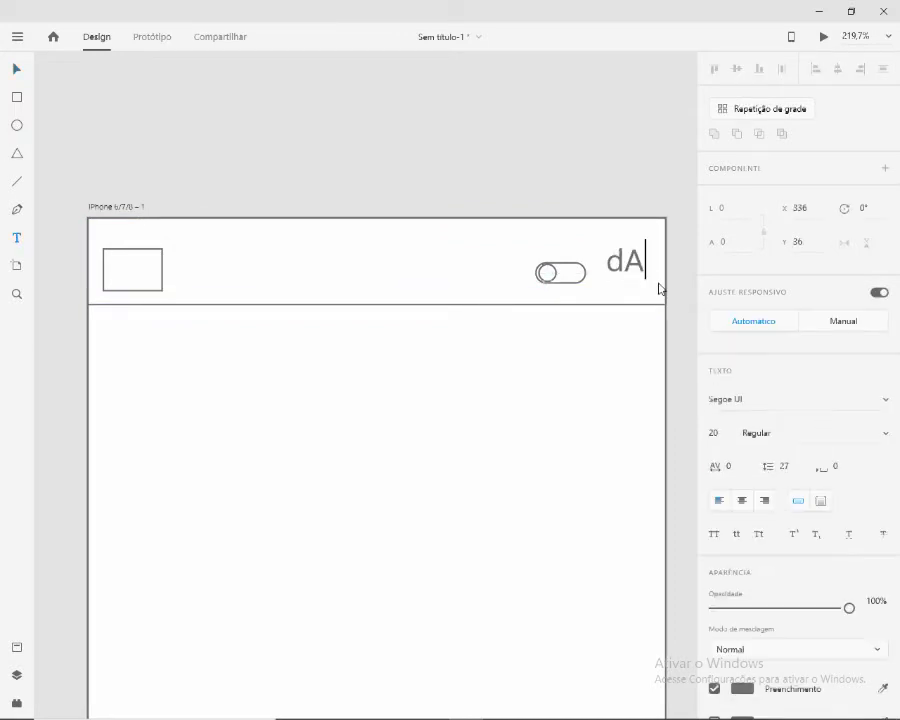
key(BackSpace)
key(BackSpace)
text(Dark)
key(Escape)
click(656, 278)
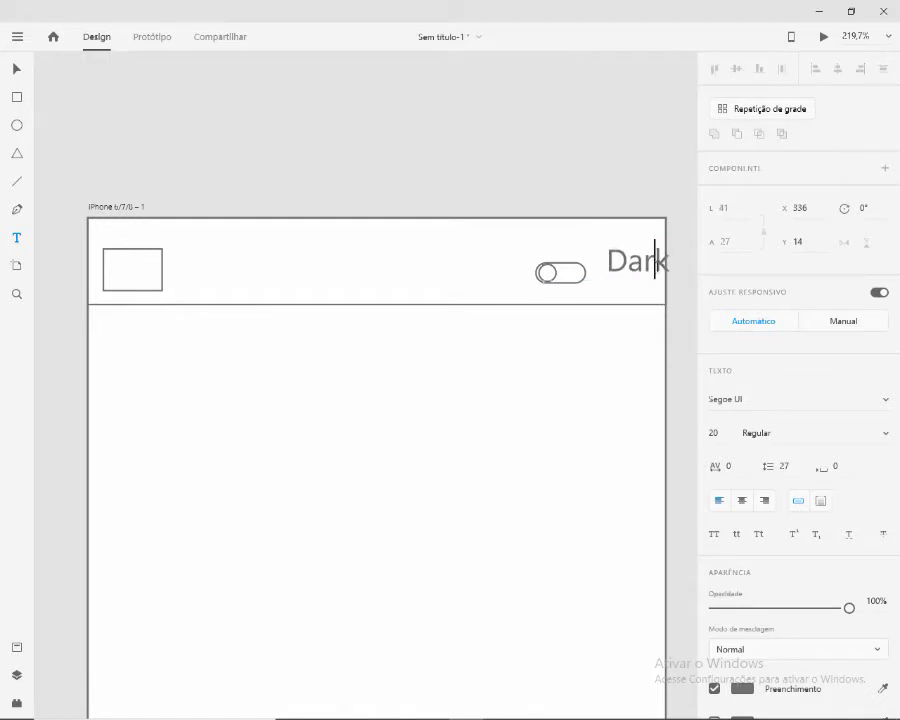
key(Escape)
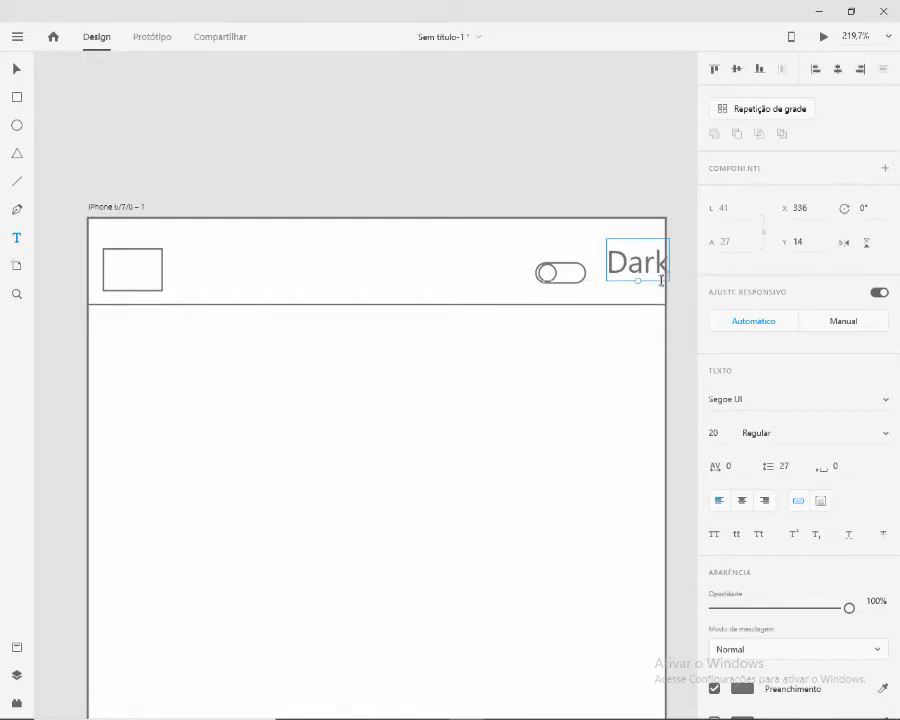
Shrink the "Dark" label to size 13, align it with the toggle, and duplicate it on the toggle's left side as "Light".
drag(638, 281, 500, 277)
double_click(500, 277)
text(Li)
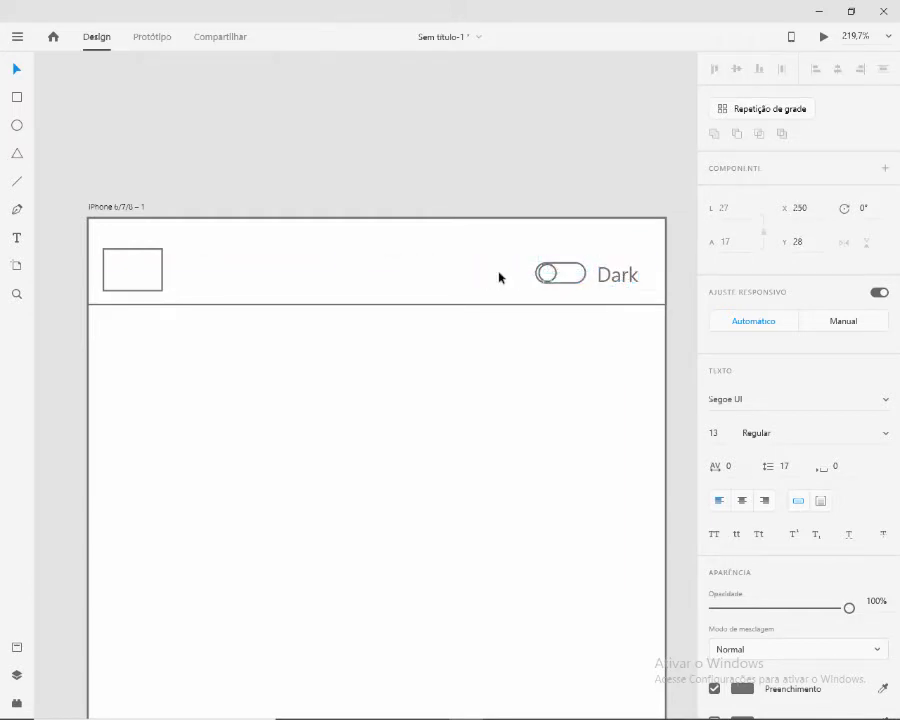
text(ght)
key(Escape)
shift+click(606, 273)
click(643, 170)
double_click(500, 277)
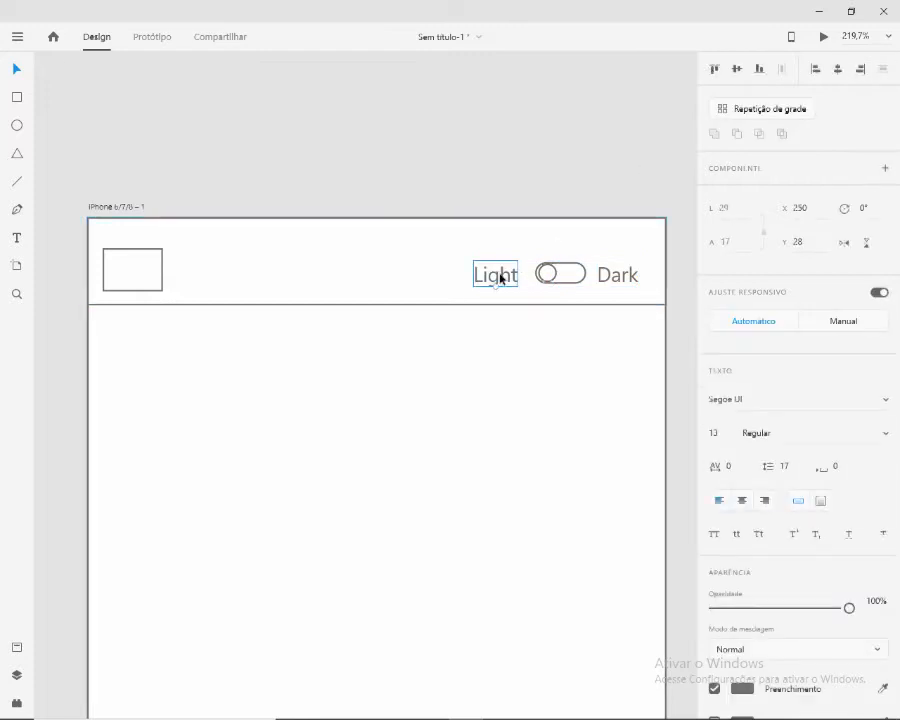
click(564, 197)
Nudge the "Light" label closer to the toggle, to X 257.
click(505, 277)
key(Right)
key(Right)
key(Right)
key(Right)
key(Right)
key(Right)
key(Right)
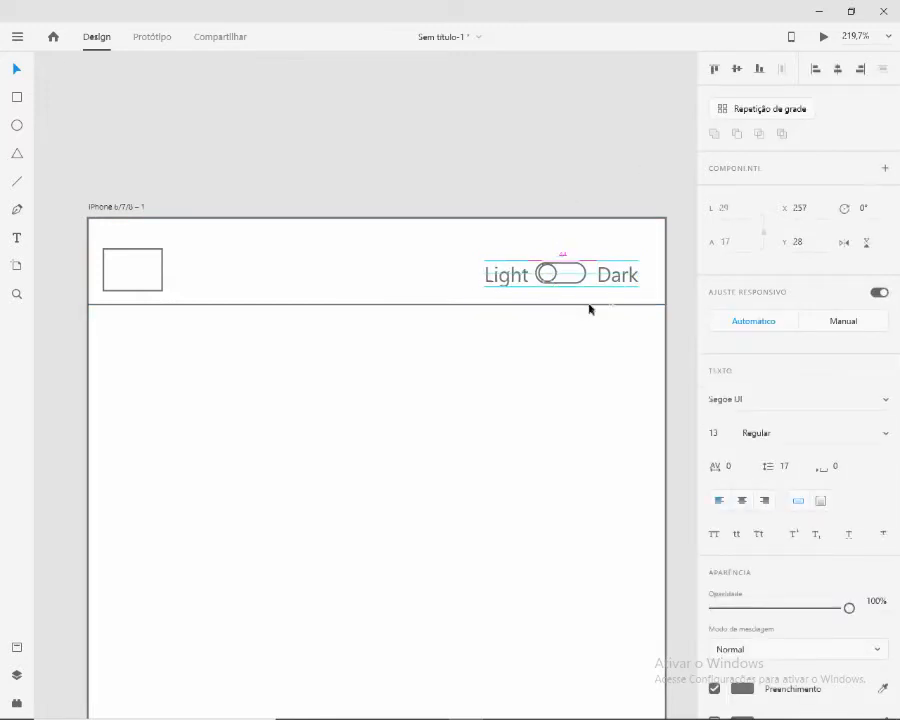
Nudge the "Dark" label closer to the toggle, to X 325.
click(624, 281)
key(Left)
key(Left)
key(Left)
key(Left)
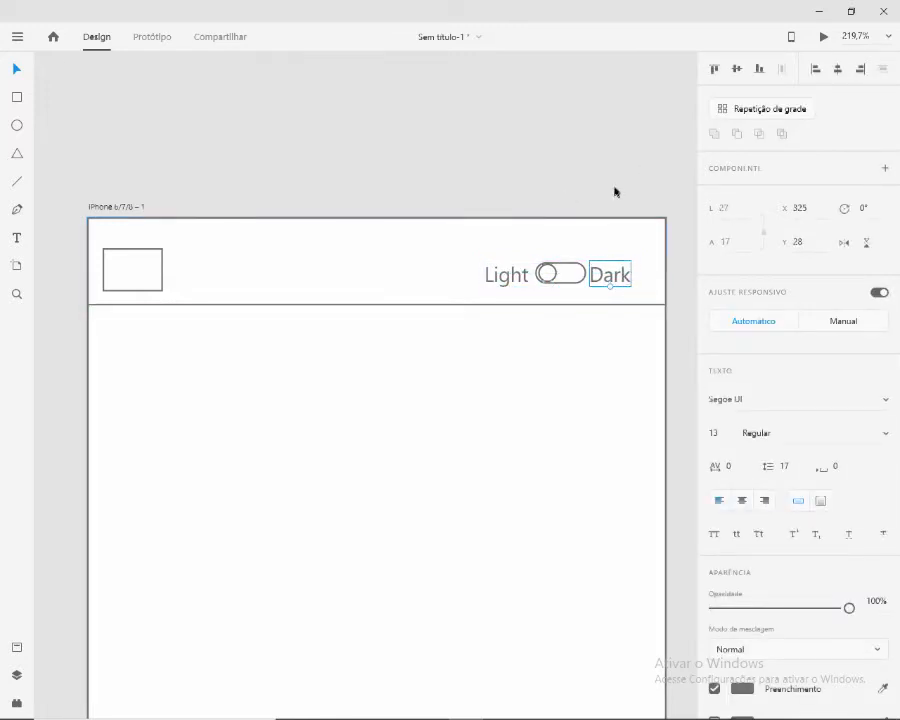
Group the knob circle with the rounded toggle shape.
scroll(547, 281, up, 4)
double_click(548, 272)
key(Escape)
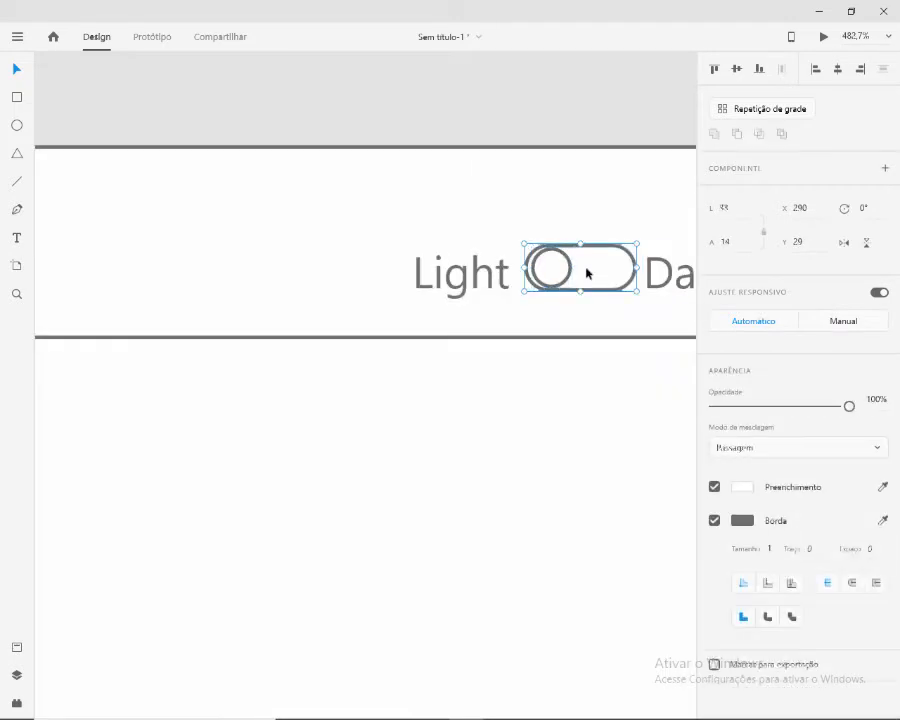
click(609, 105)
Add the text "50+50" below the header near the artboard's right edge and set its size to 18.
scroll(606, 275, down, 5)
drag(595, 388, 536, 252)
drag(544, 303, 585, 234)
scroll(531, 258, down, 2)
scroll(550, 279, down, 1)
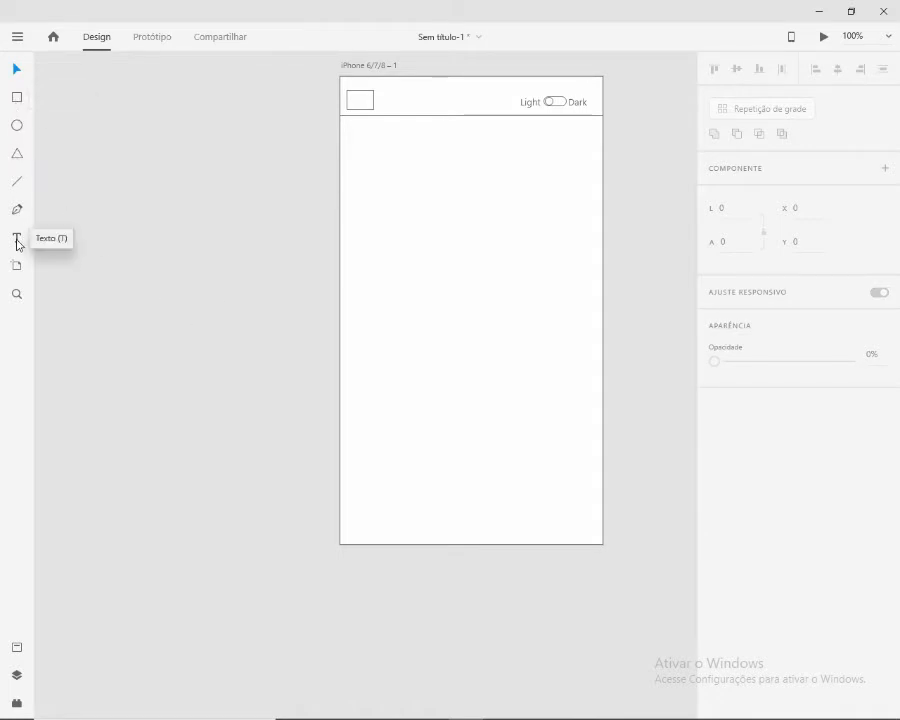
click(17, 97)
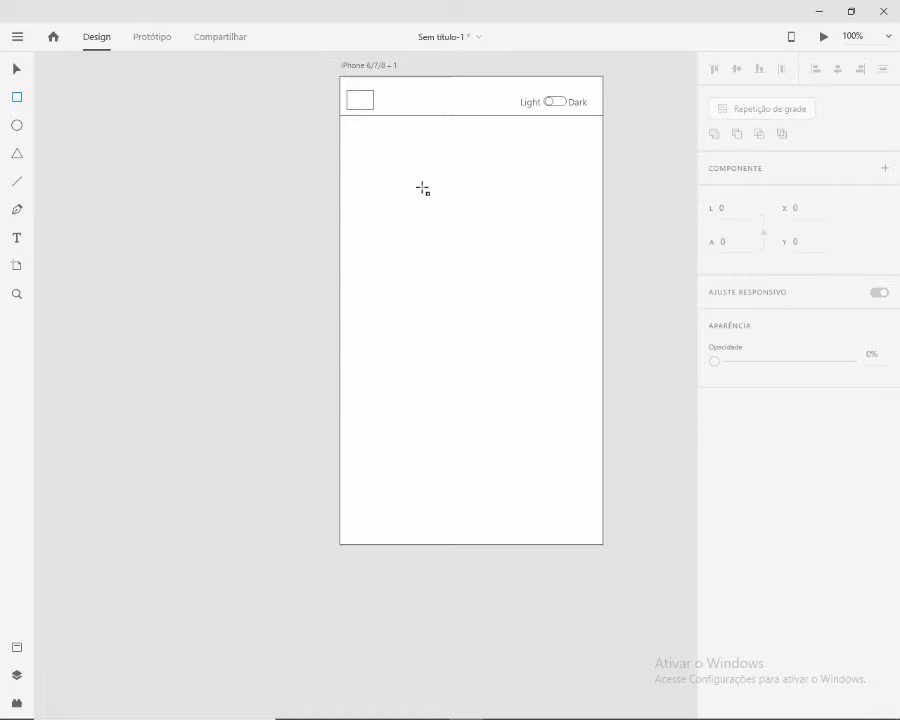
click(565, 170)
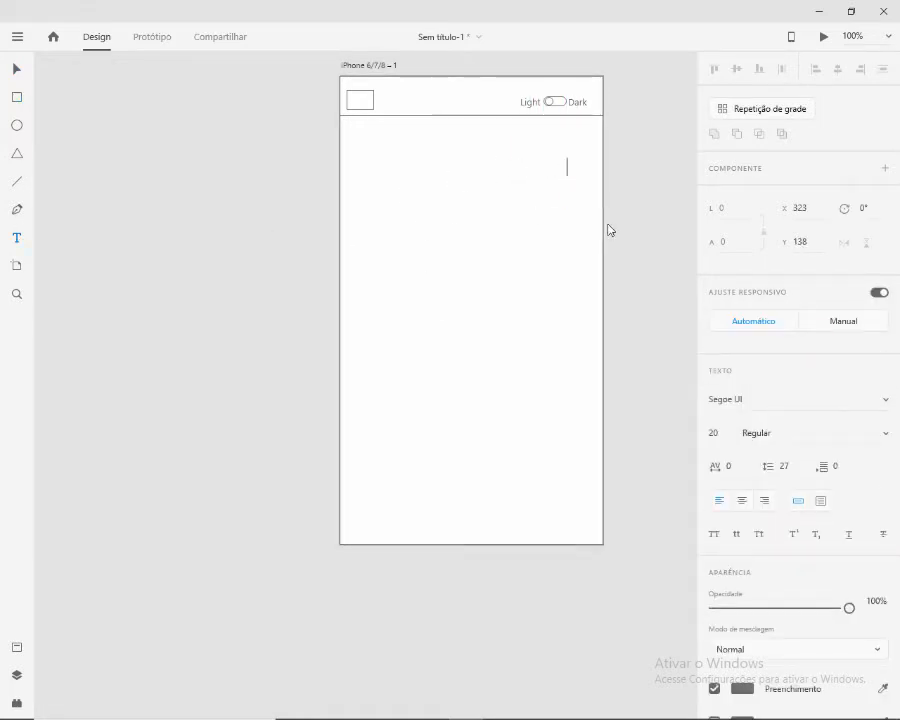
text(50+50)
key(Escape)
click(718, 432)
text(1)
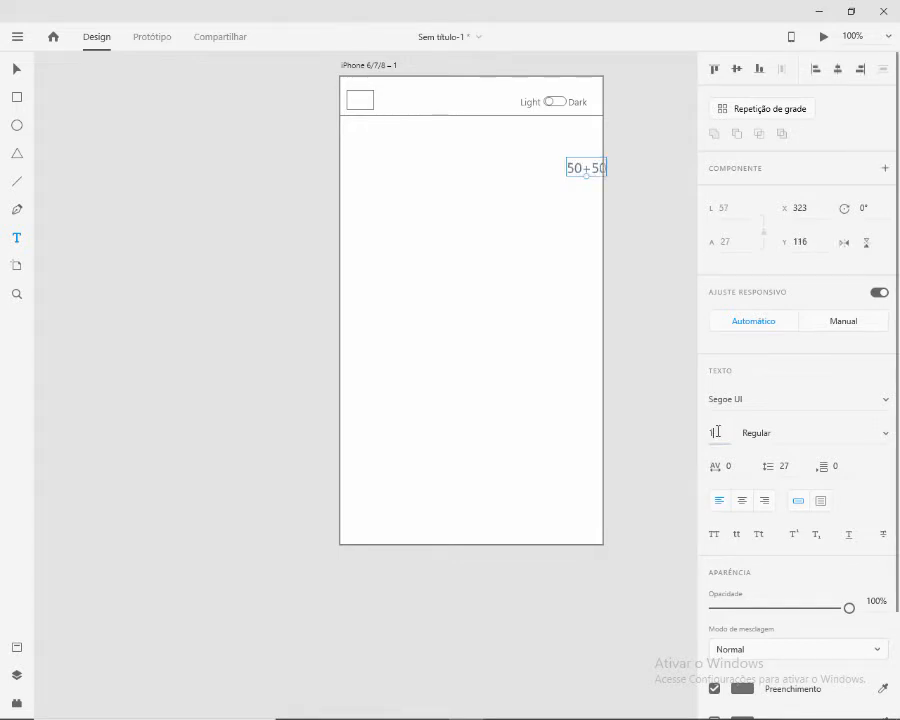
text(8)
key(Return)
Move the "50+50" text inward from the edge, reduce it to size 16, and place a size 20 copy just below it.
scroll(522, 255, up, 3)
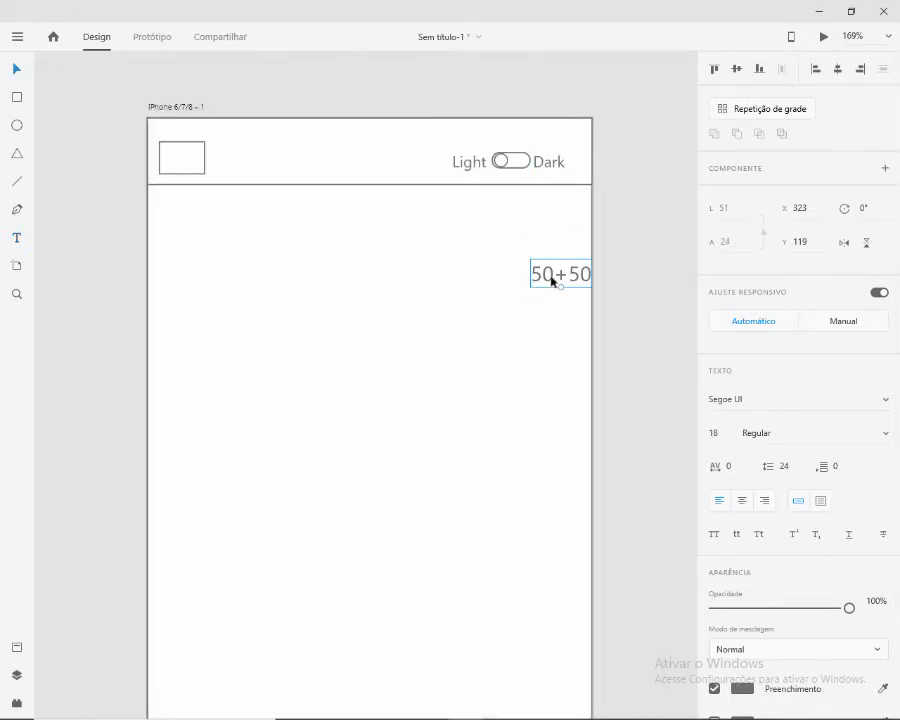
drag(552, 282, 523, 331)
text(16)
key(Return)
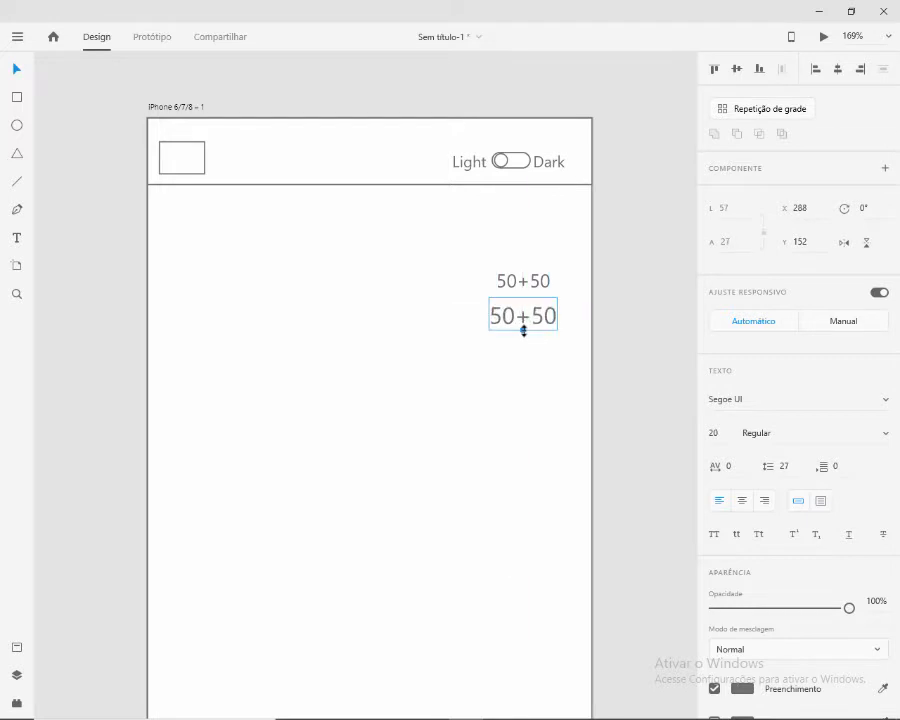
Change the lower copy's text to "100" and enlarge it to size 22.
double_click(525, 321)
text(1)
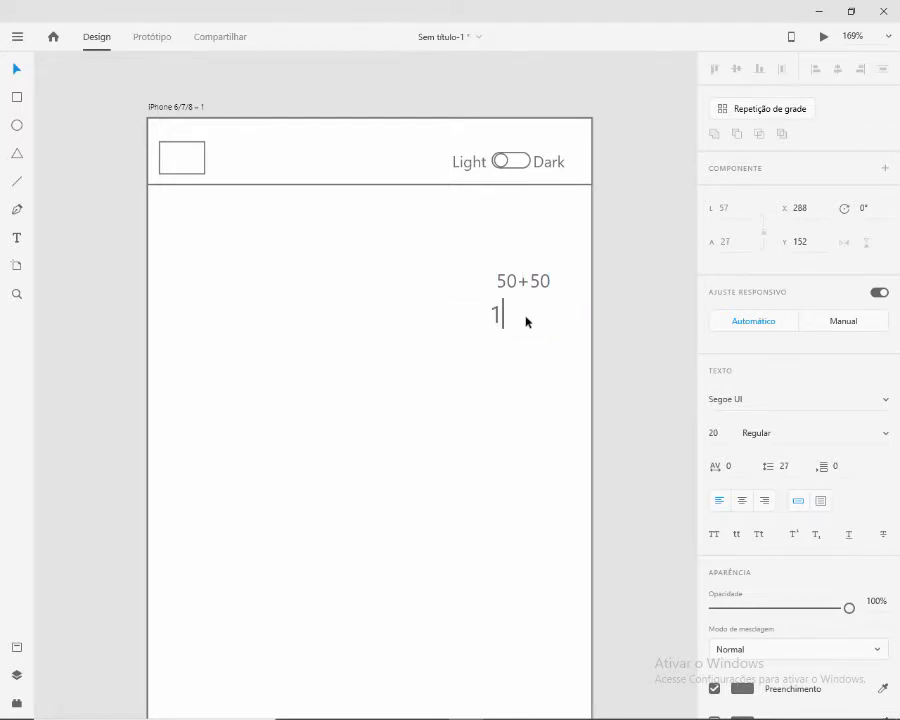
text(.00)
key(Escape)
mouse_move(511, 316)
mouse_down()
mouse_move(513, 336)
mouse_move(517, 322)
mouse_up()
scroll(548, 387, down, 1)
drag(548, 387, 558, 288)
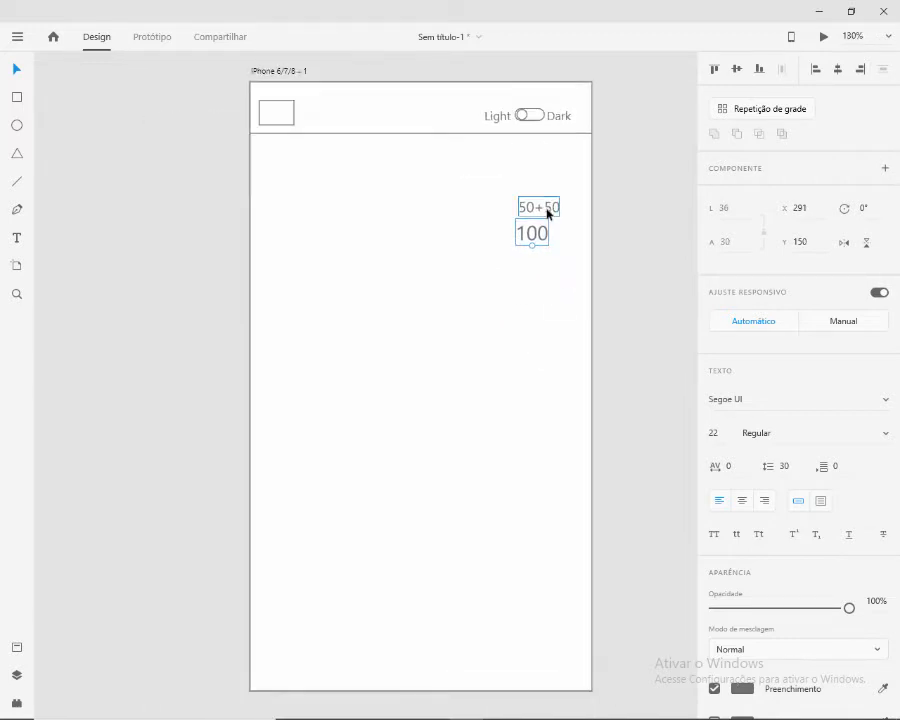
Set the fill of the "50+50" and "100" texts to near-black (#131010).
shift+click(546, 212)
scroll(741, 685, down, 3)
click(741, 560)
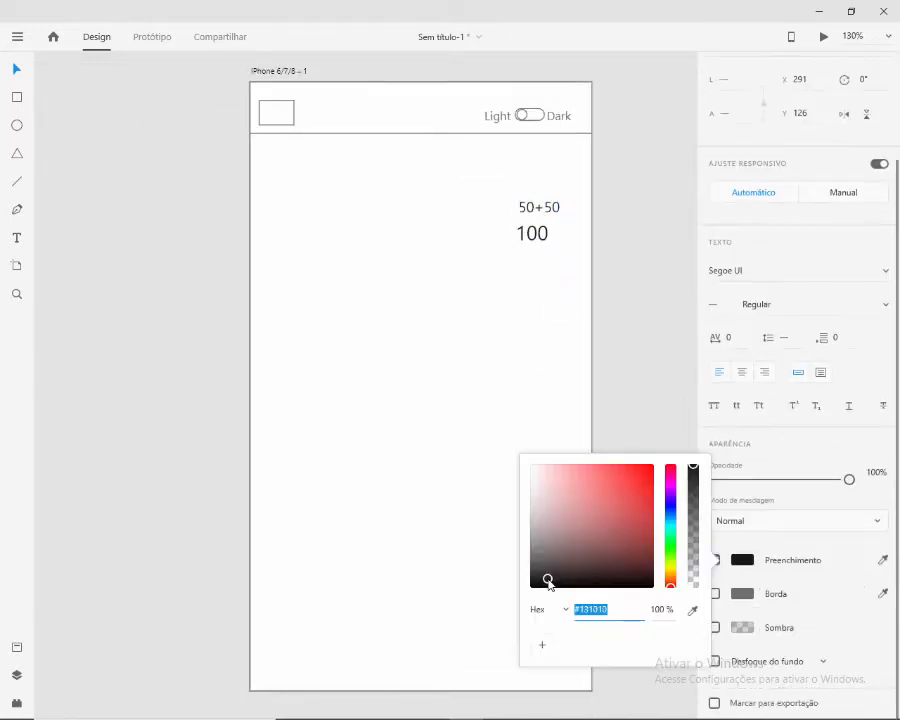
click(740, 462)
Try to recolour the "Light" and "Dark" labels together with the toggle in a black fill, and undo it.
click(565, 118)
shift+click(488, 116)
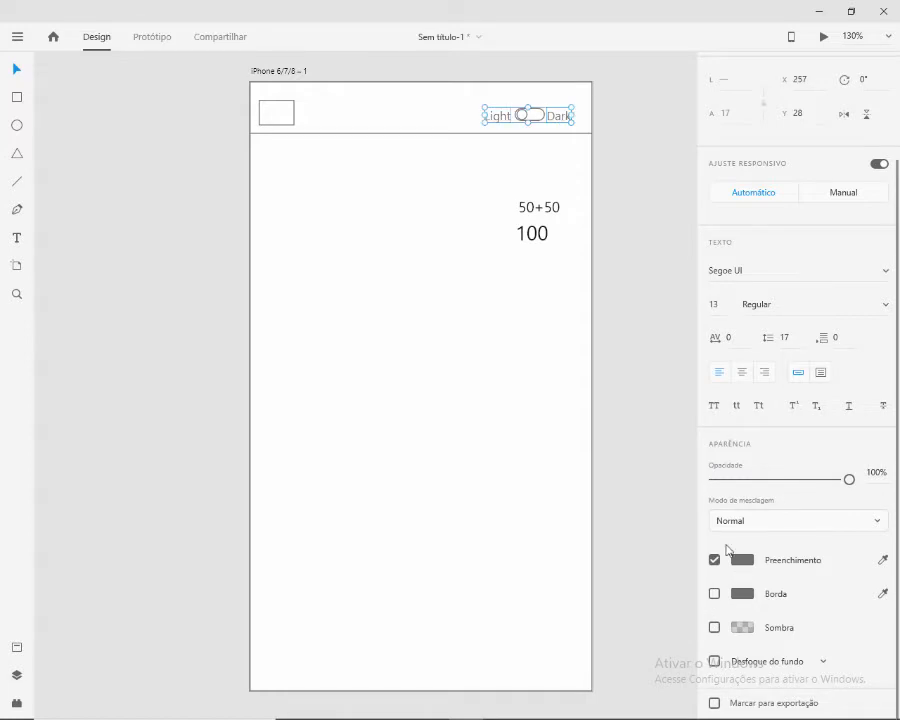
click(556, 118)
shift+click(490, 116)
click(742, 487)
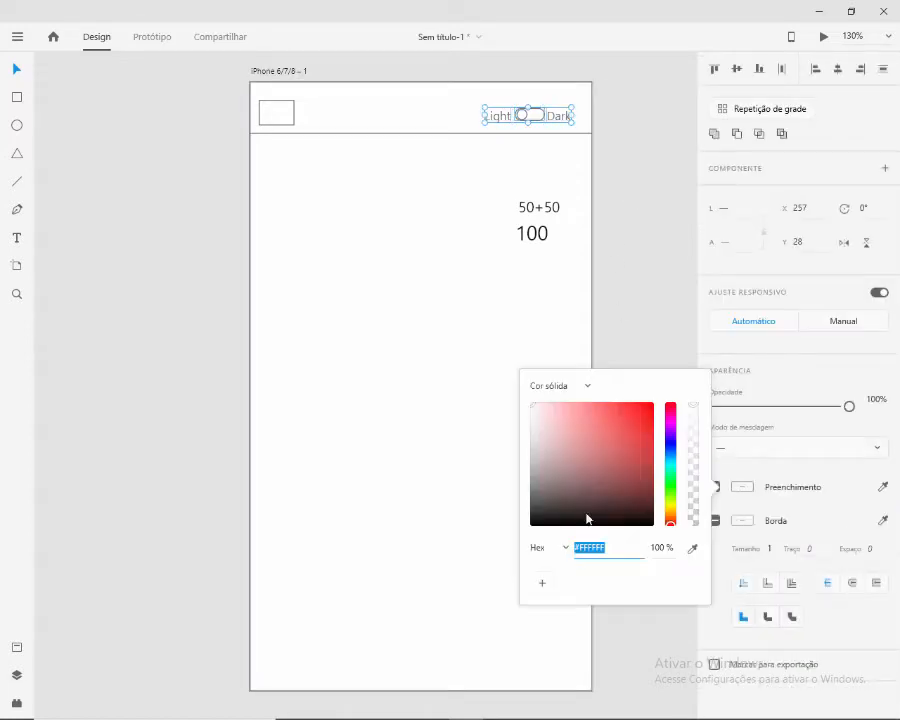
click(573, 519)
click(644, 312)
key(ctrl+z)
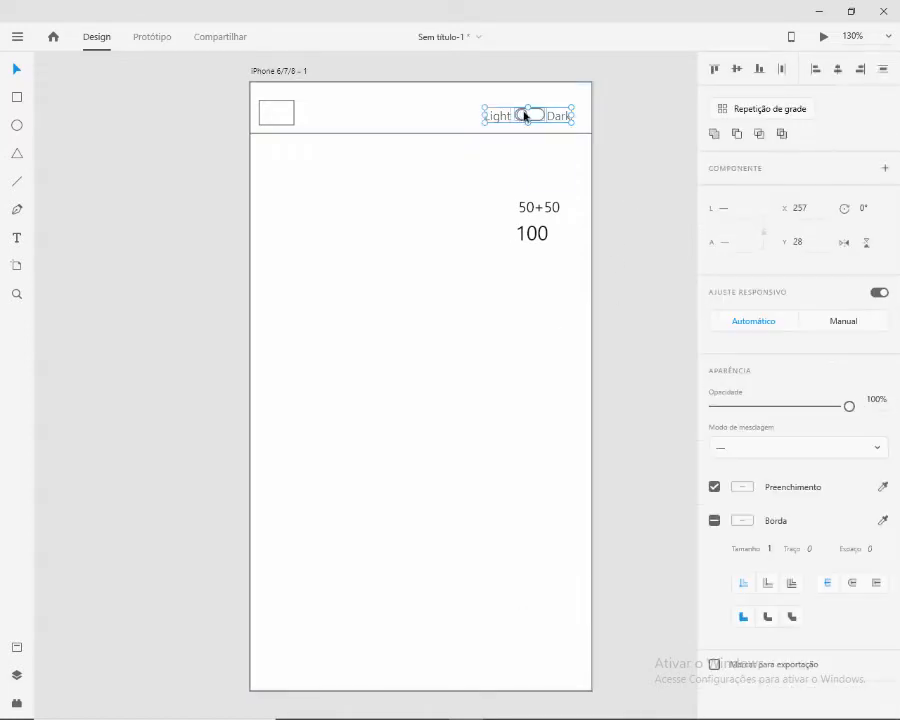
scroll(578, 215, up, 3)
scroll(576, 214, up, 3)
click(602, 223)
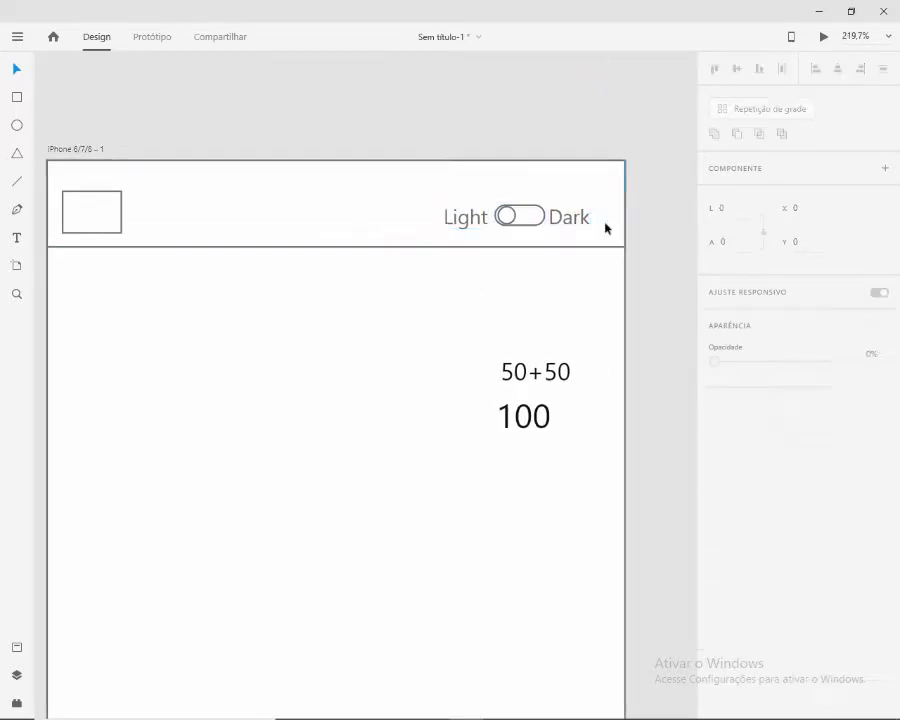
Set the fill of the "Light" and "Dark" labels to near-black.
click(568, 217)
shift+click(468, 217)
click(742, 688)
click(604, 629)
drag(604, 629, 597, 634)
click(643, 502)
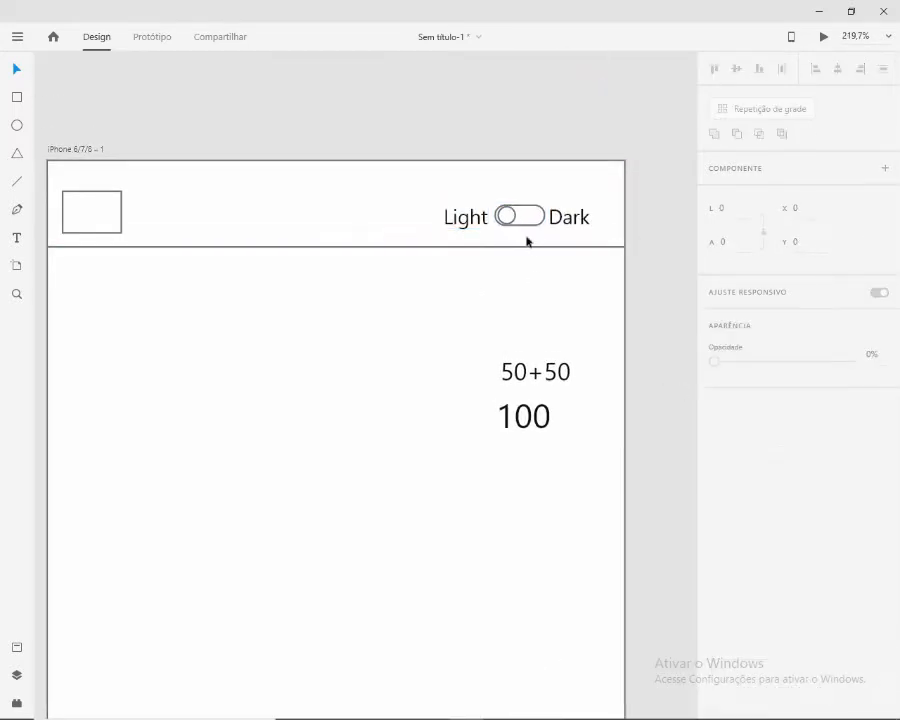
Fill the circle inside the Light/Dark toggle with near-black (#0C0B0B).
click(510, 217)
double_click(511, 222)
click(742, 487)
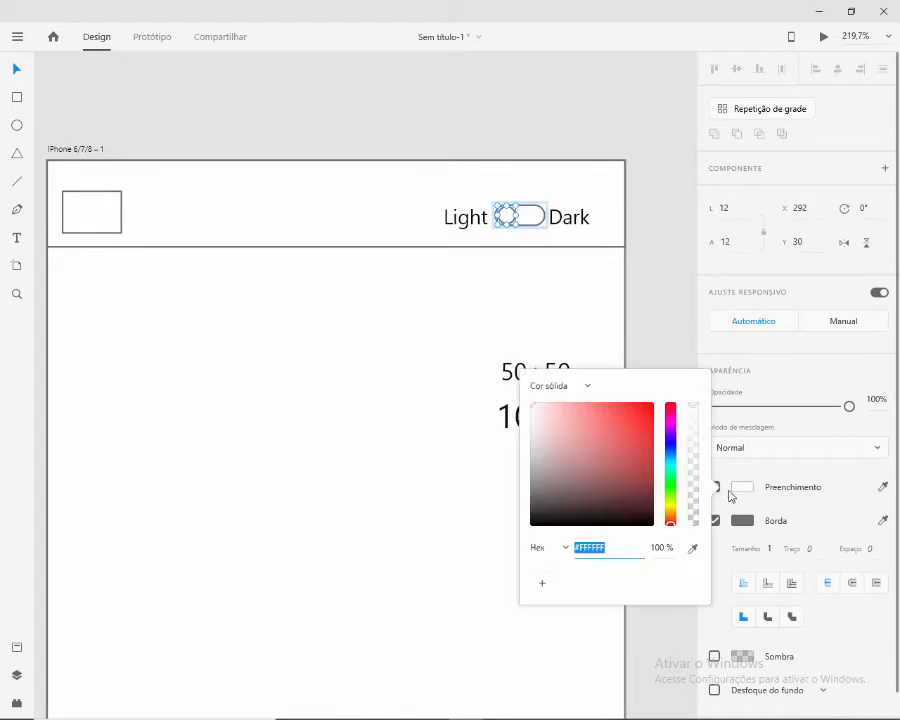
click(611, 516)
drag(611, 516, 541, 521)
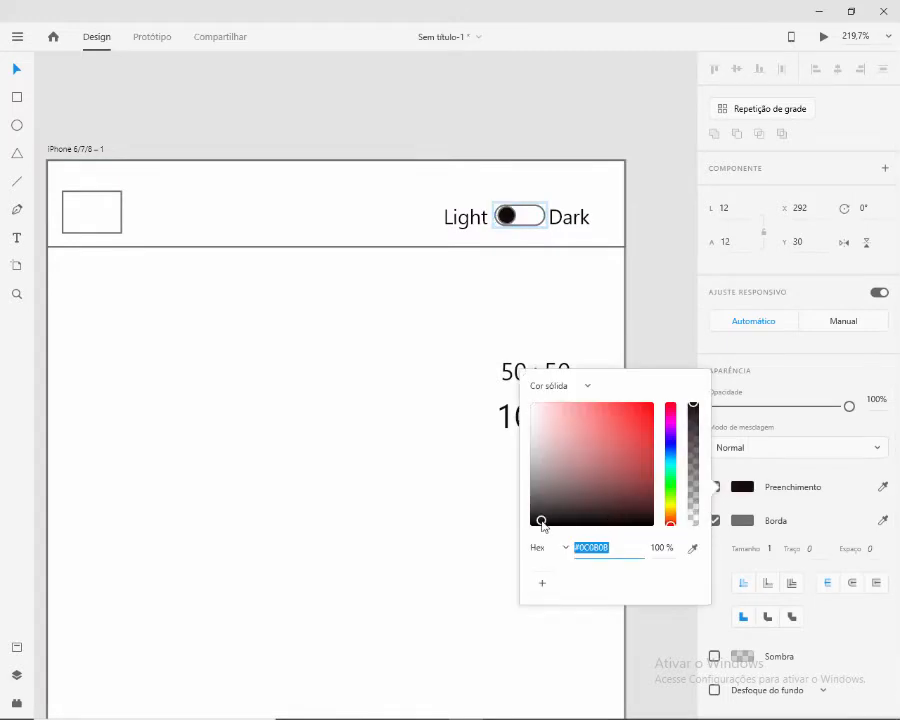
click(665, 328)
Draw a key about 44 by 42 with corner radius 10 near the artboard's left edge, below the calculation display.
scroll(542, 293, down, 3)
drag(529, 366, 533, 347)
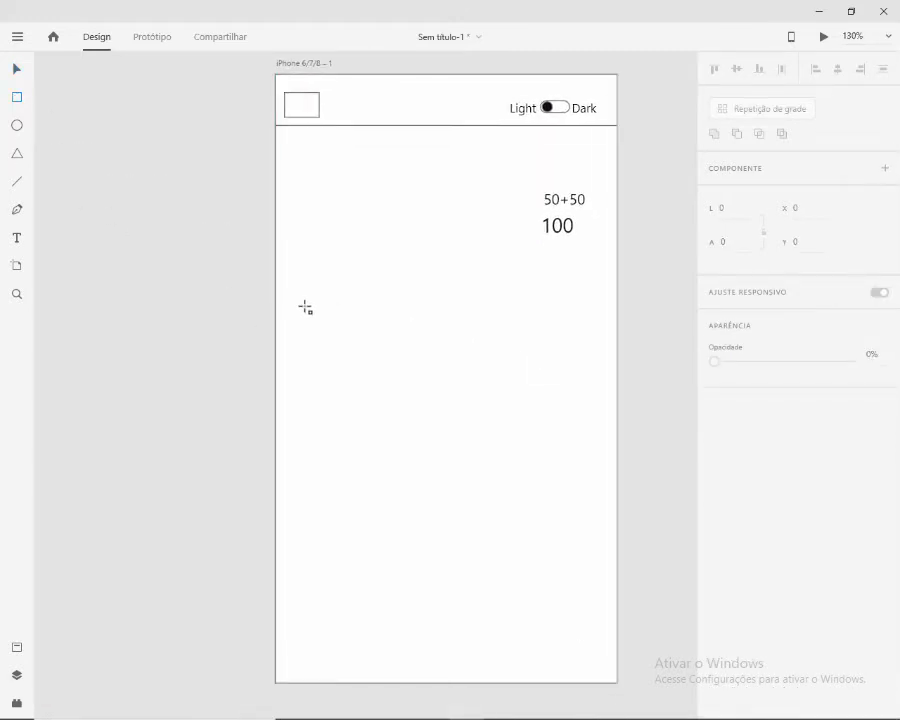
drag(304, 307, 332, 320)
scroll(336, 356, up, 5)
scroll(443, 354, down, 7)
scroll(443, 352, up, 1)
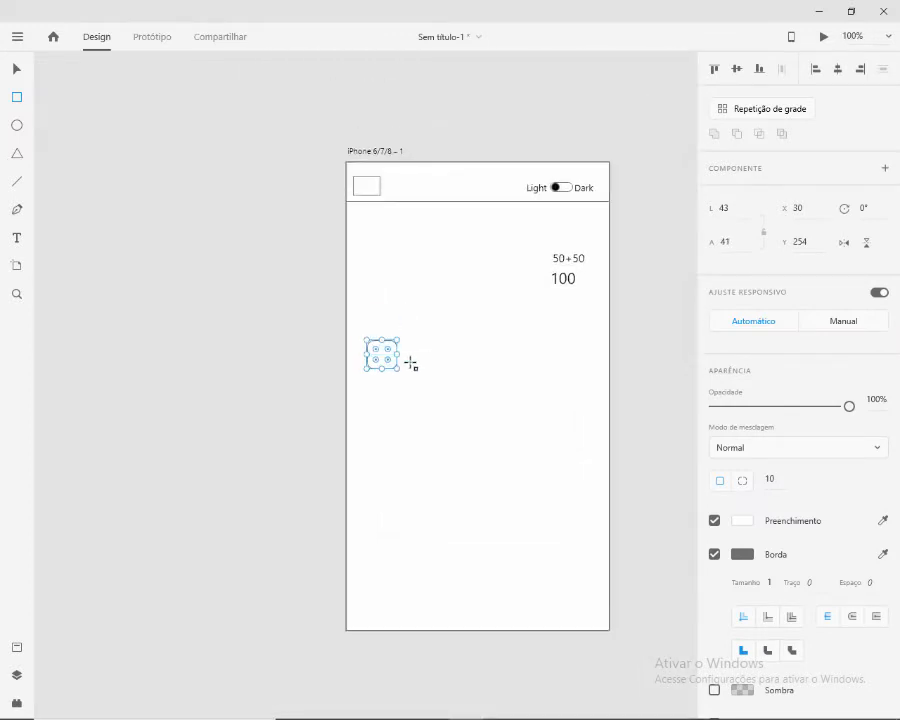
drag(397, 370, 398, 371)
key(v)
click(348, 361)
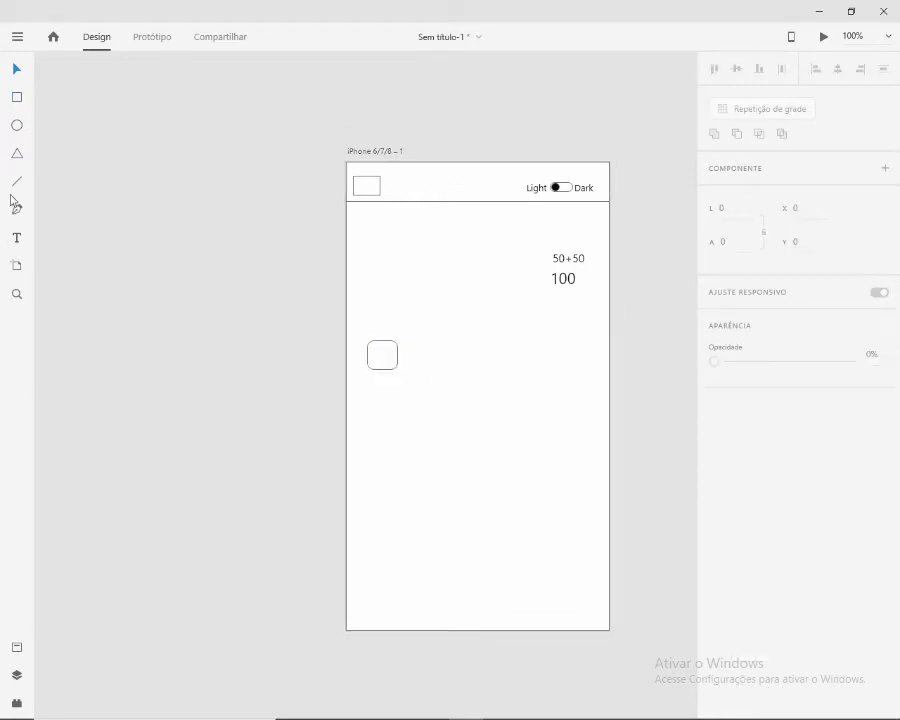
Add a "CE" text label inside the rounded key and align its middle with the key's.
click(381, 353)
key(Escape)
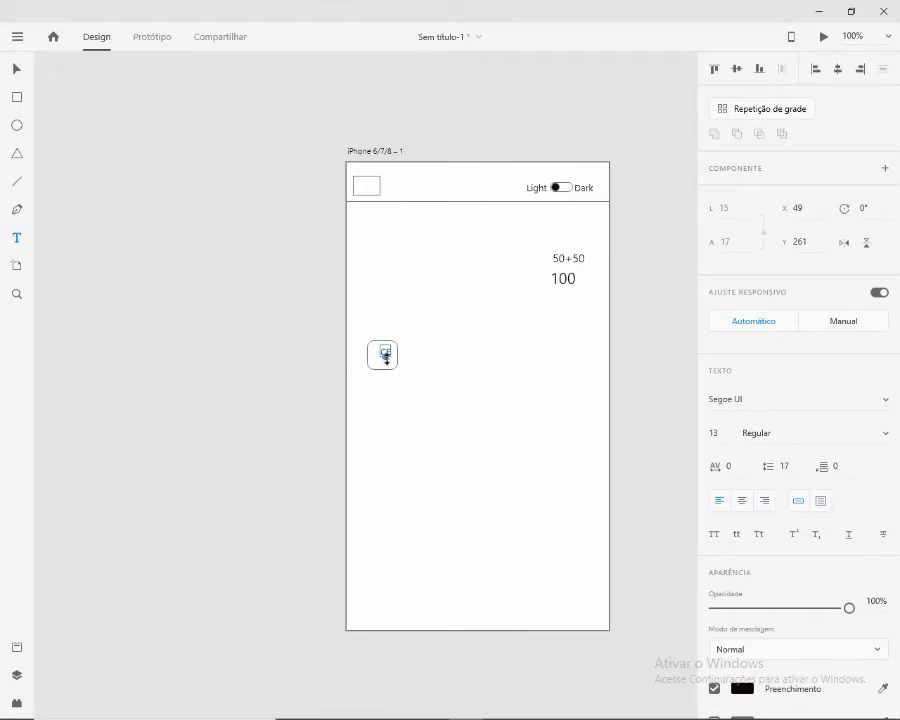
shift+click(368, 358)
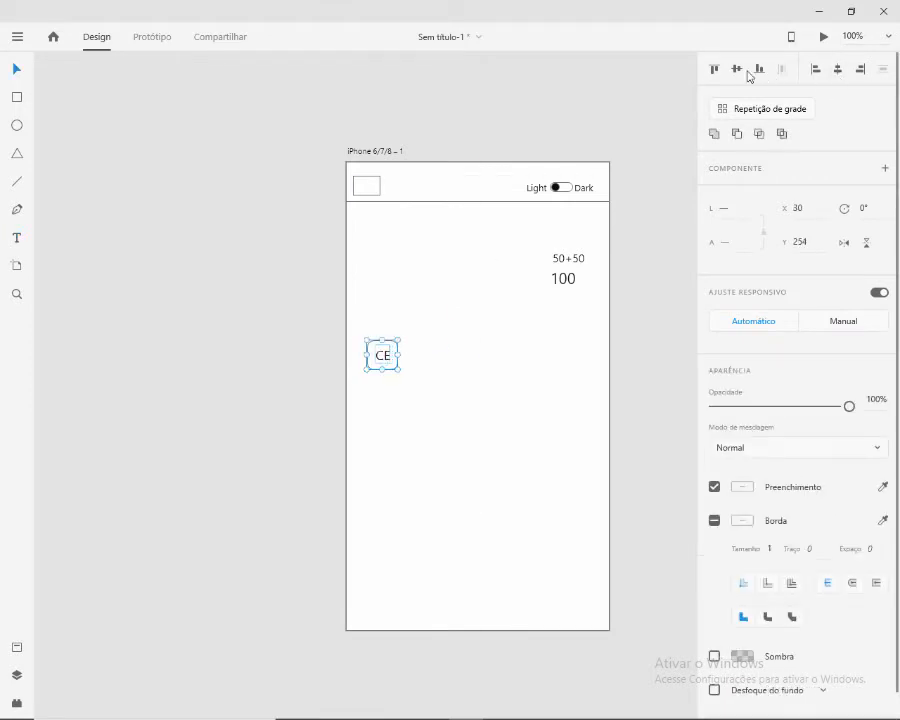
click(736, 69)
click(440, 367)
Group the "CE" label with its key and repeat the group as a grid of four columns and four rows.
click(384, 360)
shift+click(395, 356)
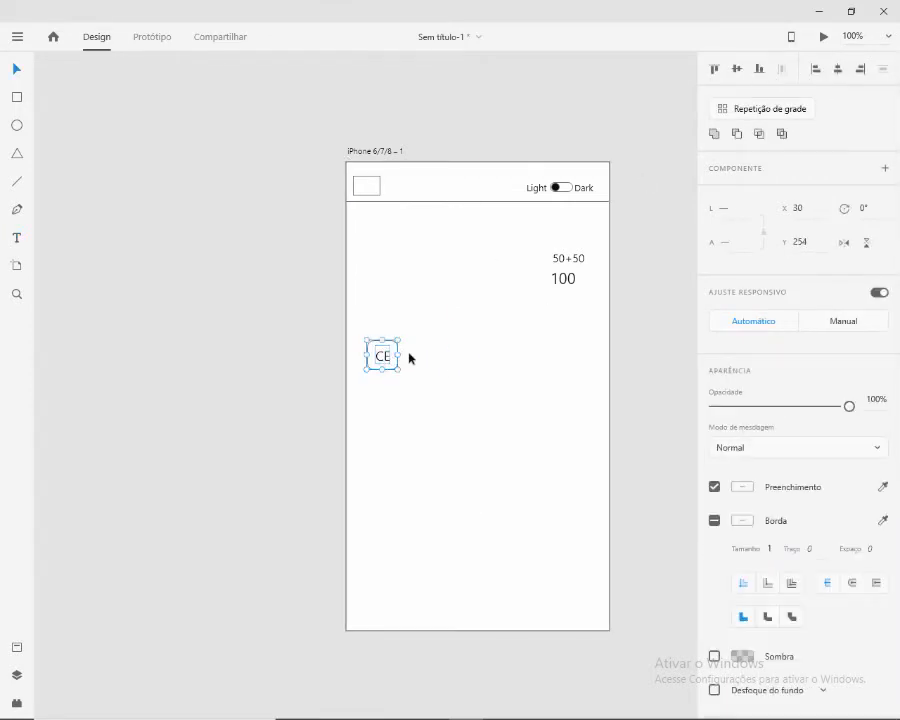
key(ctrl+g)
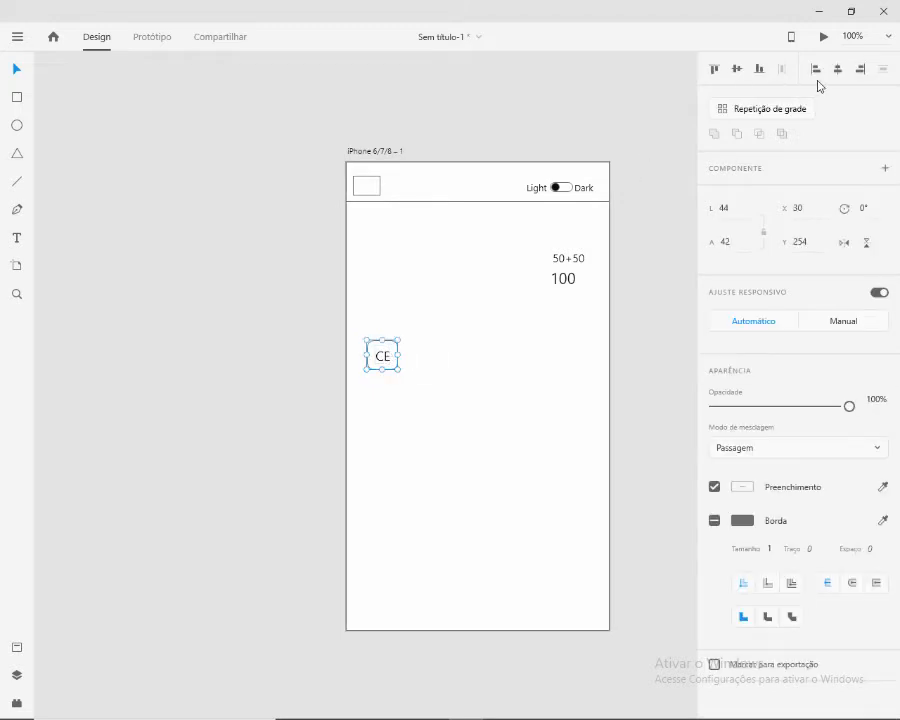
click(770, 108)
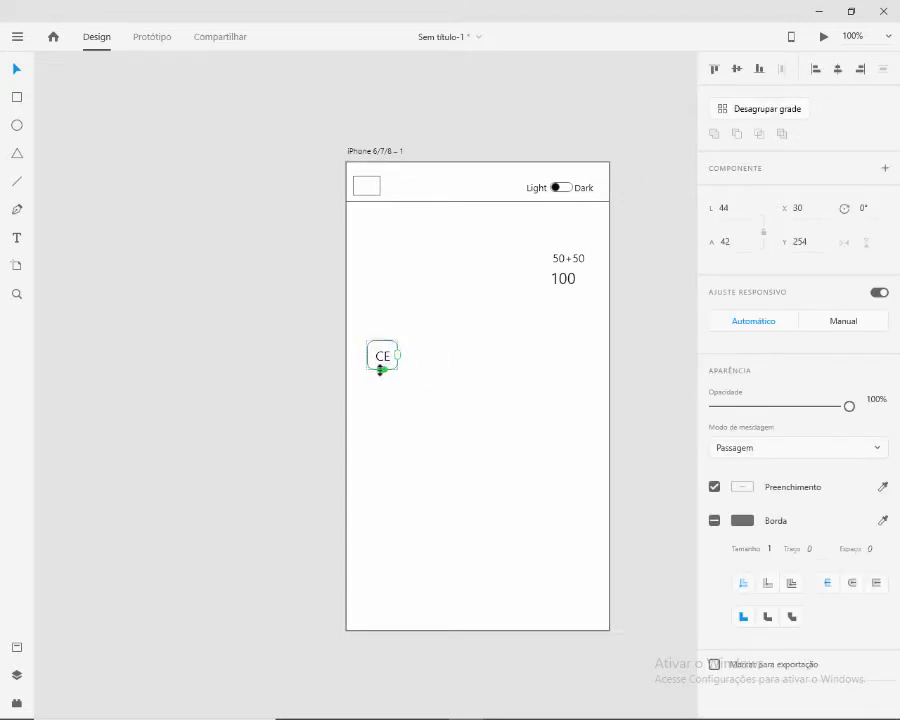
drag(380, 370, 382, 500)
drag(398, 418, 537, 420)
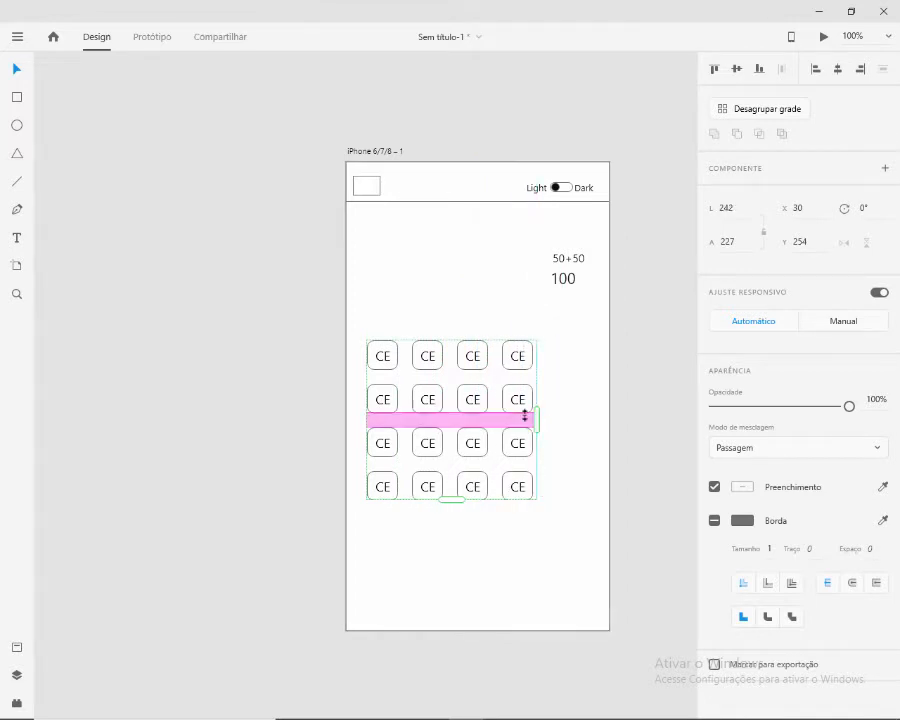
Enlarge the grid's keys to about 50 by 48 and their "CE" labels to size 25, aligning label and key vertically.
scroll(389, 363, up, 3)
double_click(385, 366)
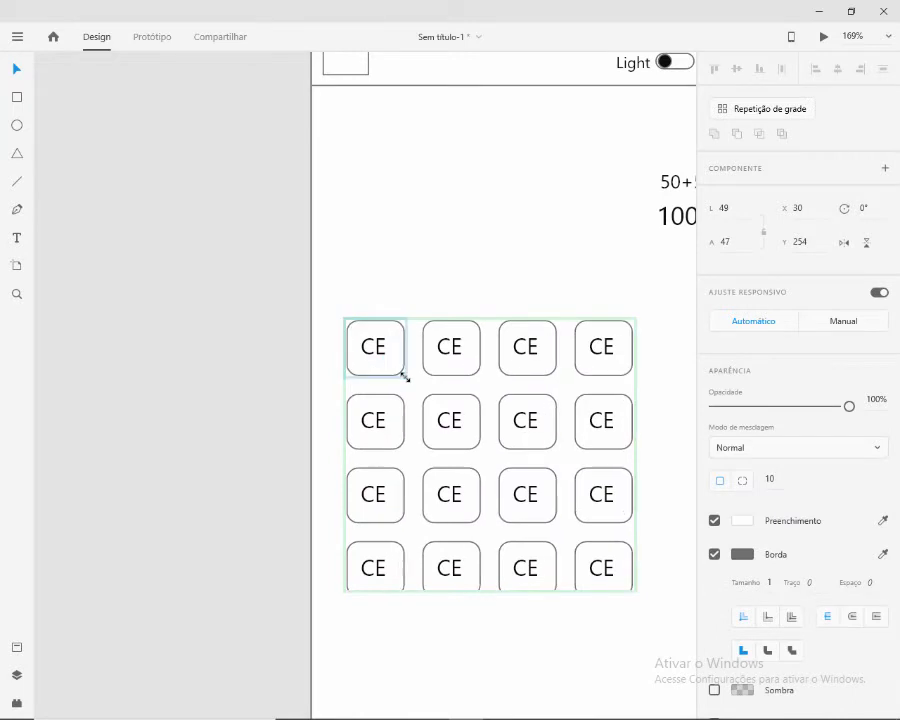
drag(405, 377, 376, 370)
double_click(377, 353)
key(Escape)
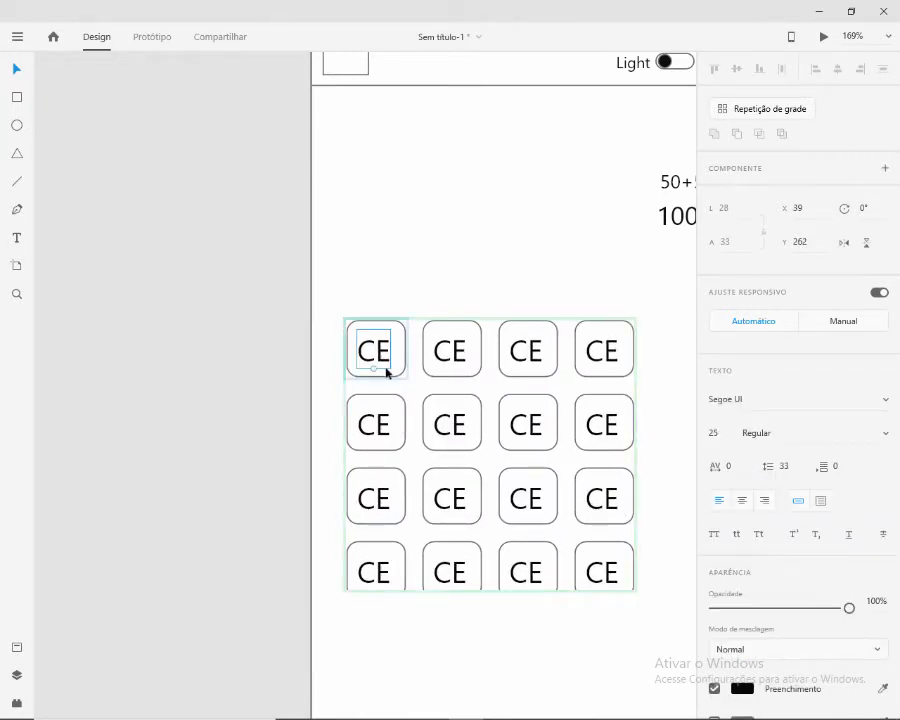
shift+click(389, 370)
click(738, 69)
key(ctrl+1)
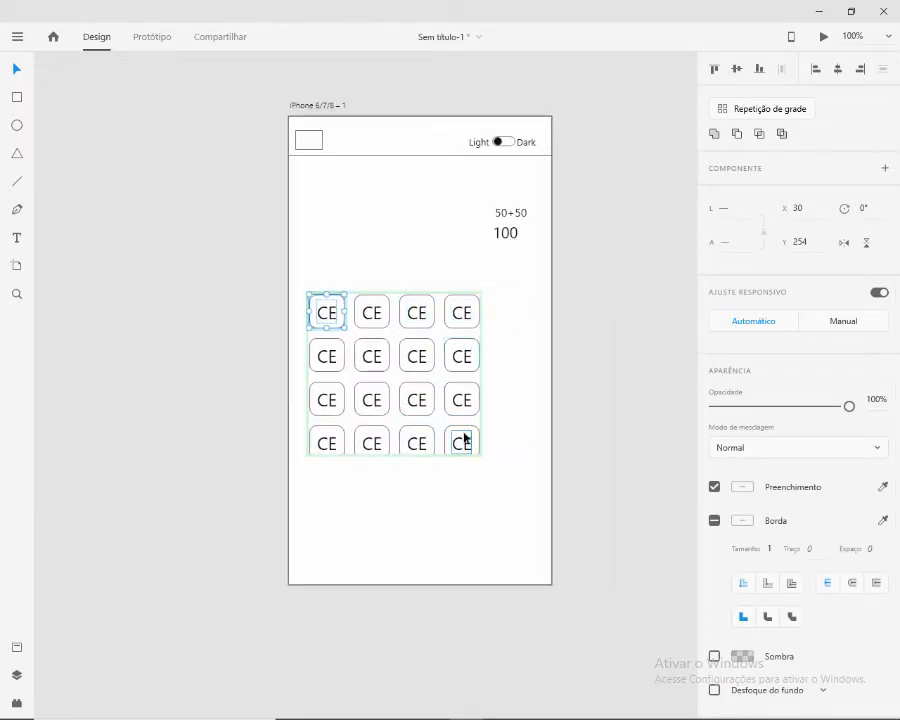
Extend the repeat grid downward to five full rows, with a height of 300.
click(395, 458)
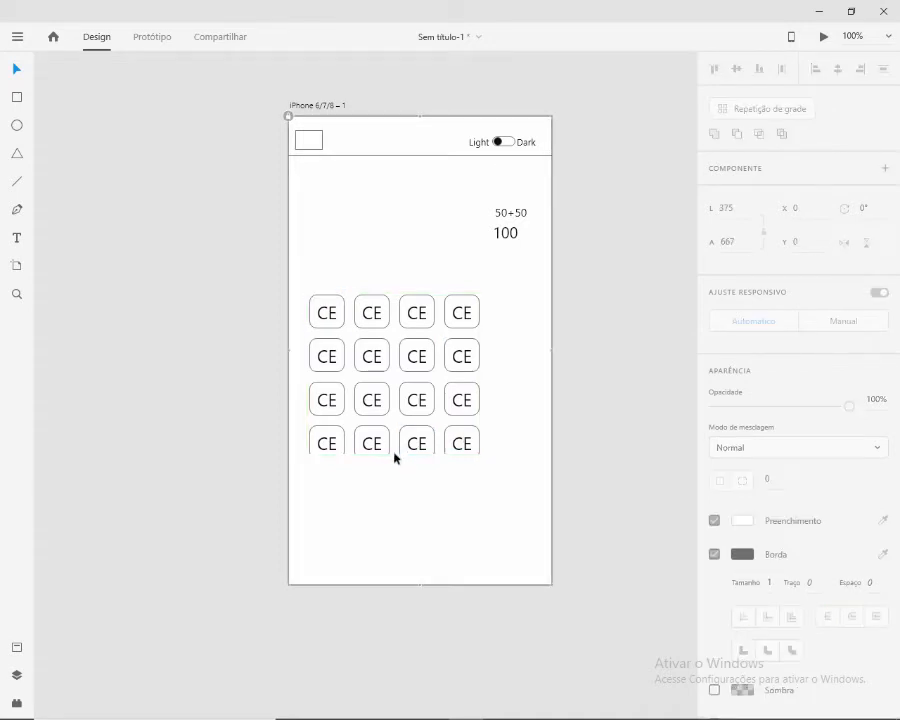
click(430, 450)
drag(394, 455, 395, 505)
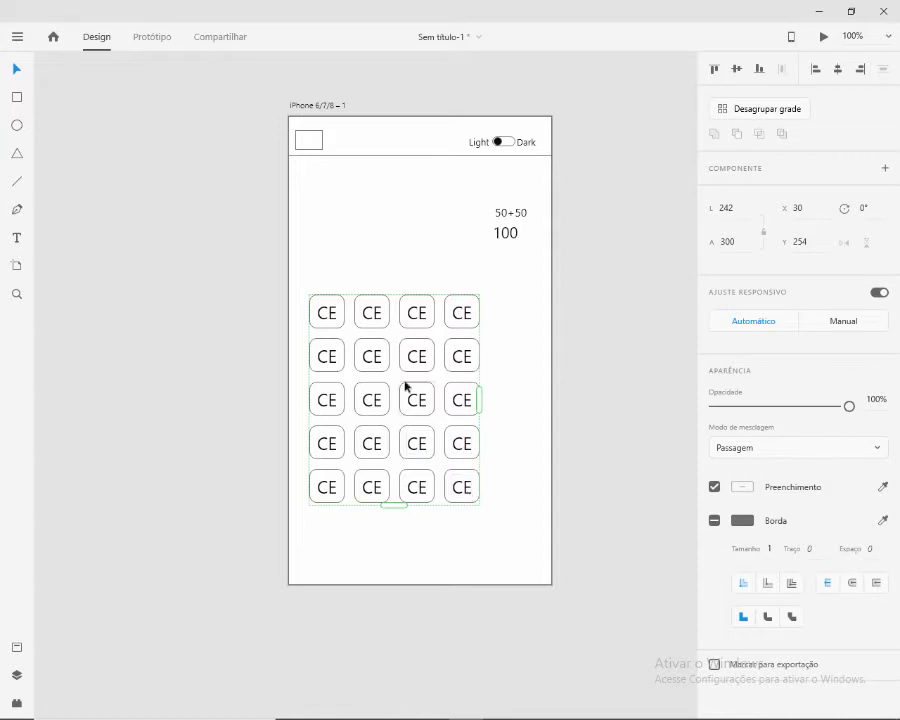
Move the key grid to about X 52, Y 305 on the artboard and widen the gaps between its columns.
drag(405, 383, 441, 384)
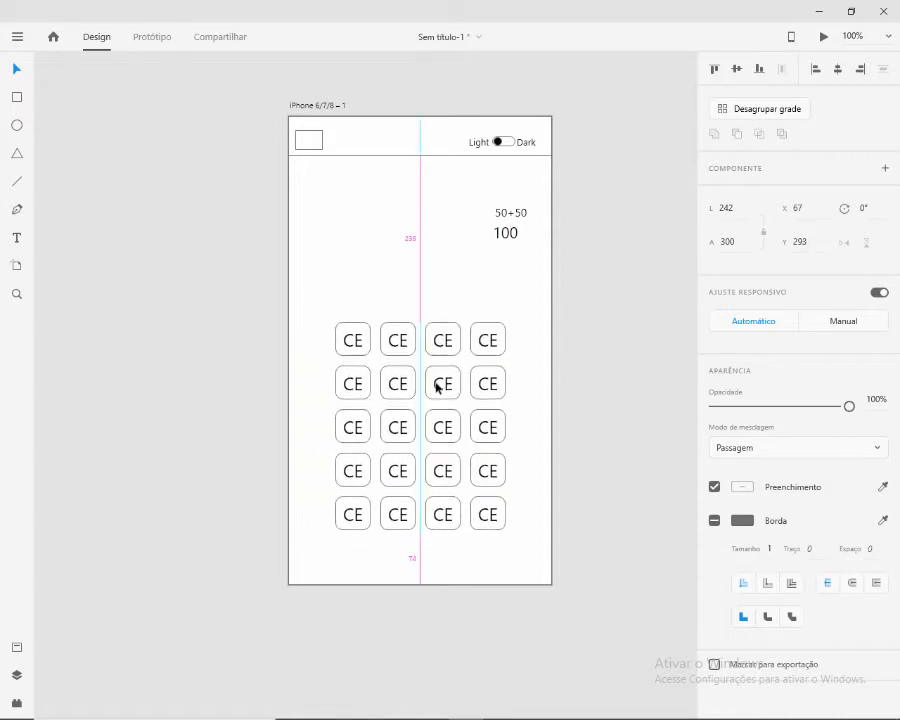
drag(375, 383, 413, 399)
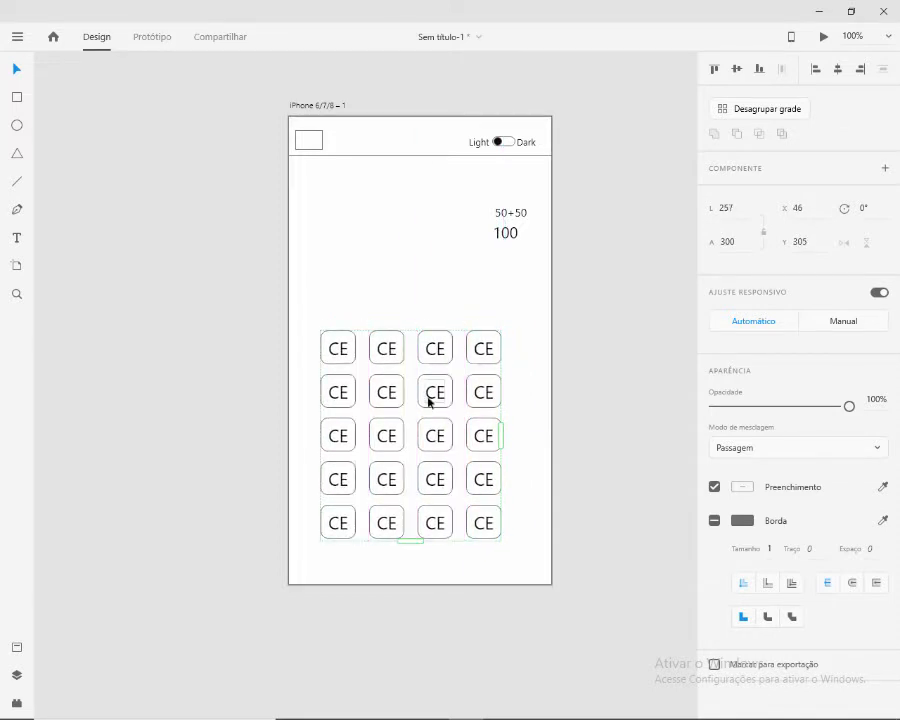
drag(426, 398, 435, 400)
Enlarge the grid's keys to about 60 by 58 and their "CE" labels to size 31, centred in the keys.
scroll(350, 358, up, 5)
double_click(360, 406)
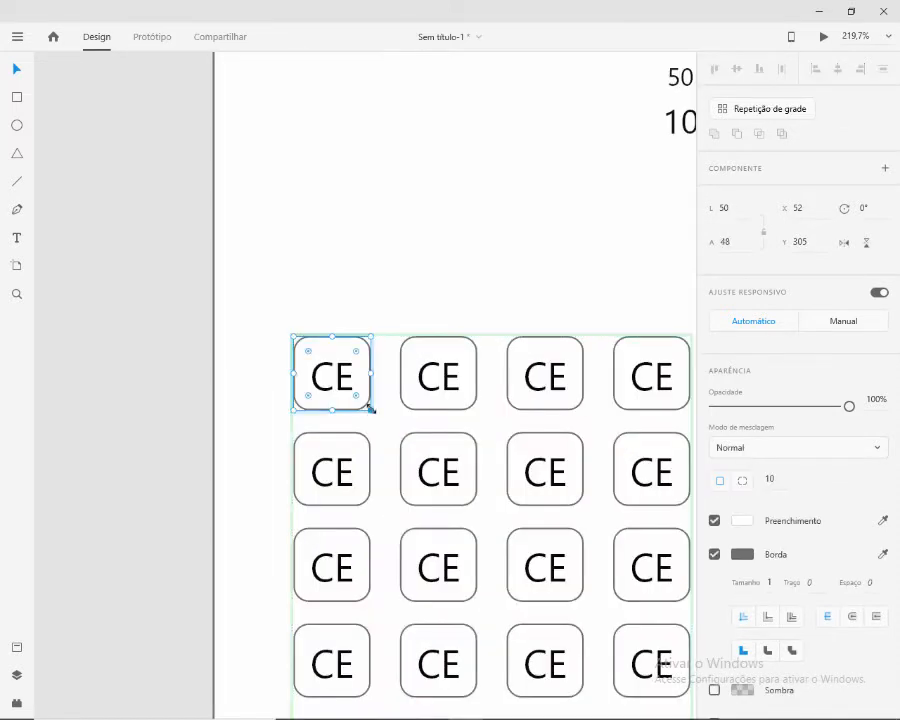
drag(368, 408, 386, 426)
click(333, 398)
drag(333, 400, 335, 414)
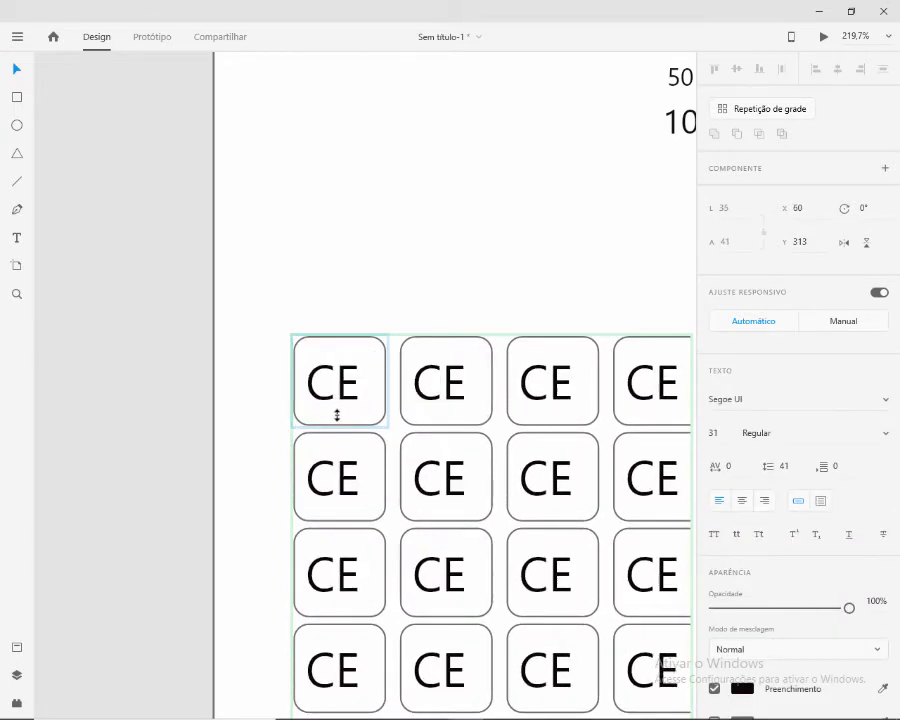
click(365, 412)
scroll(537, 425, down, 5)
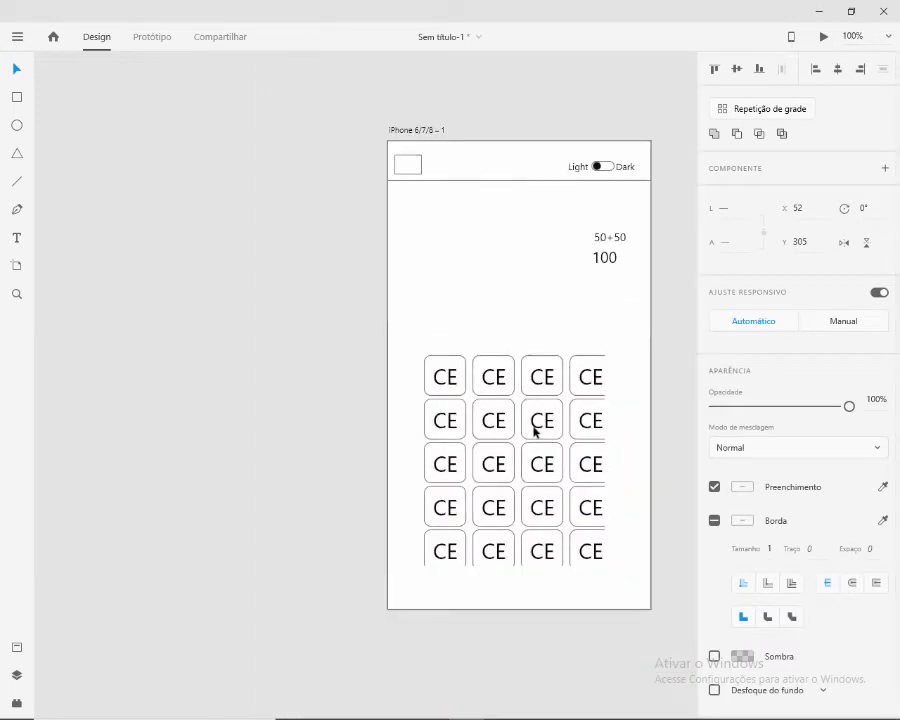
Widen the repeat grid to about 309 with larger column gaps so that it holds four full columns.
click(508, 436)
click(510, 400)
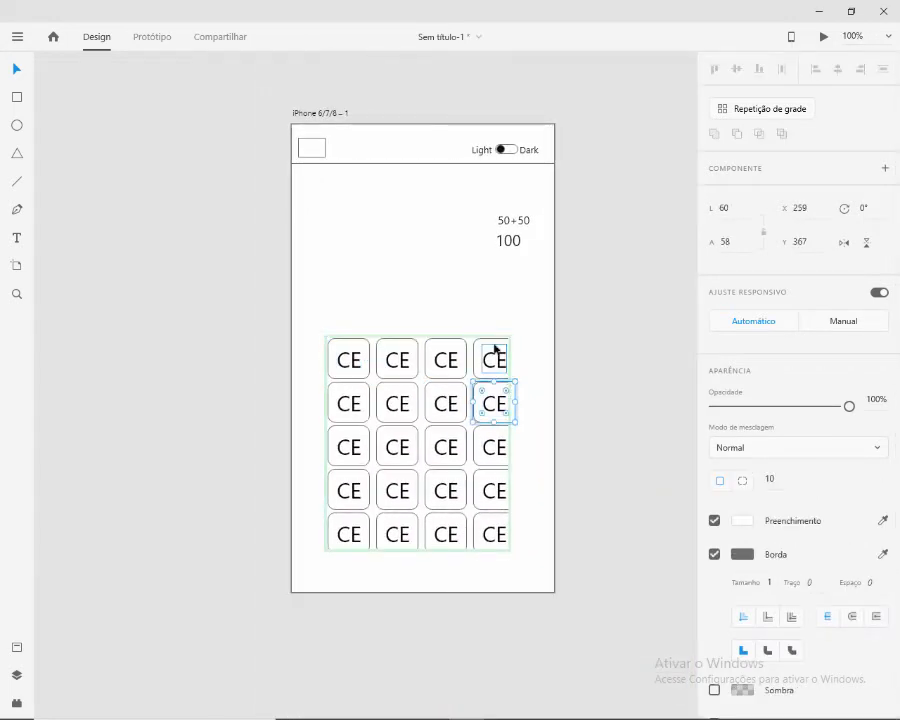
key(Escape)
drag(509, 436, 524, 442)
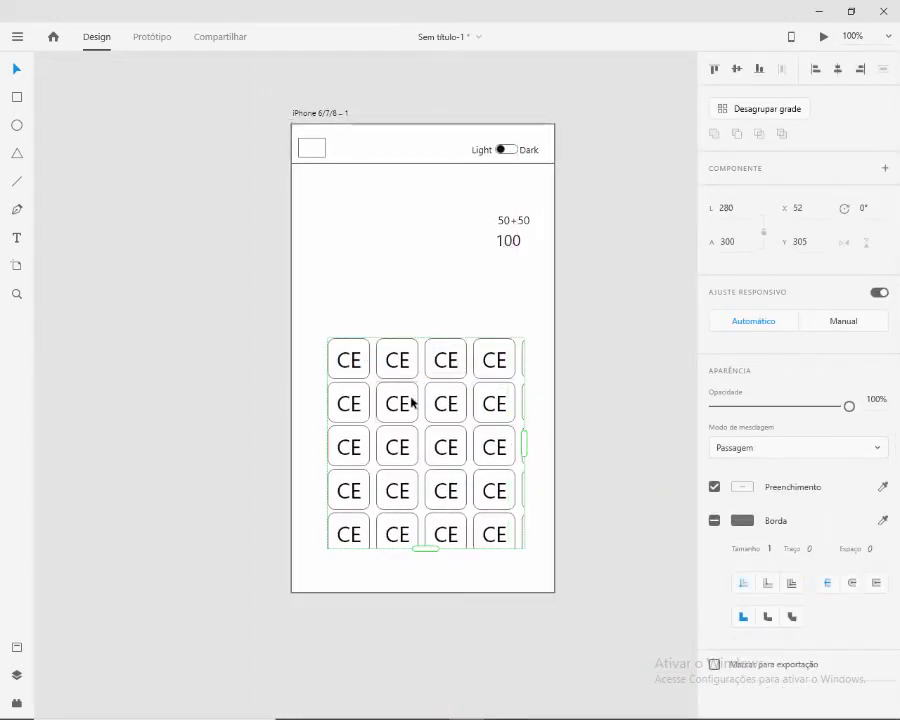
drag(421, 398, 438, 394)
drag(551, 438, 540, 442)
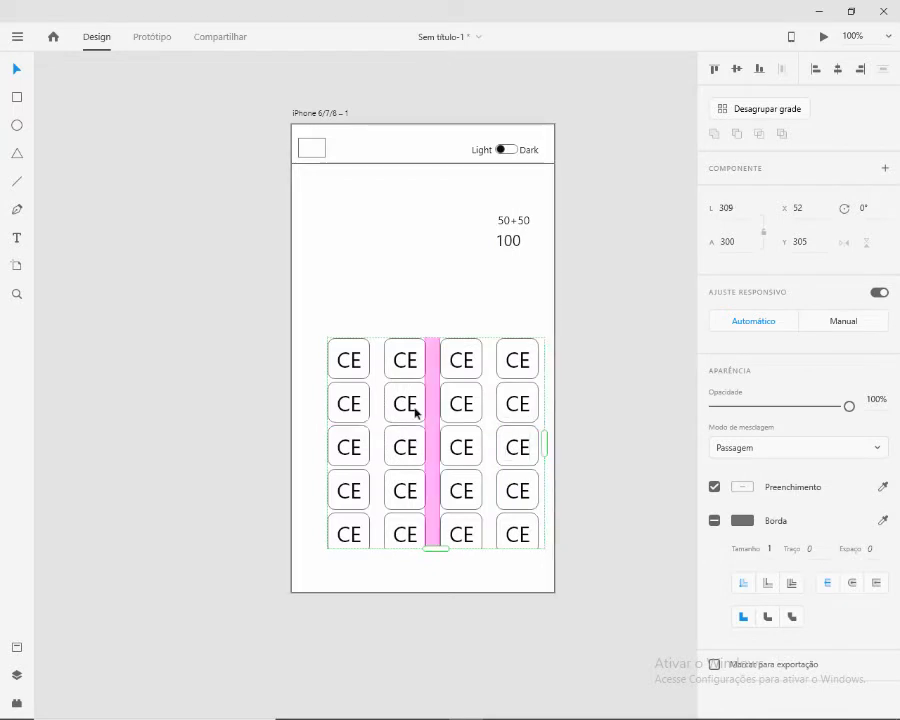
Move the key grid and the small header rectangle to X 30 so their left edges line up.
drag(414, 412, 395, 403)
click(311, 149)
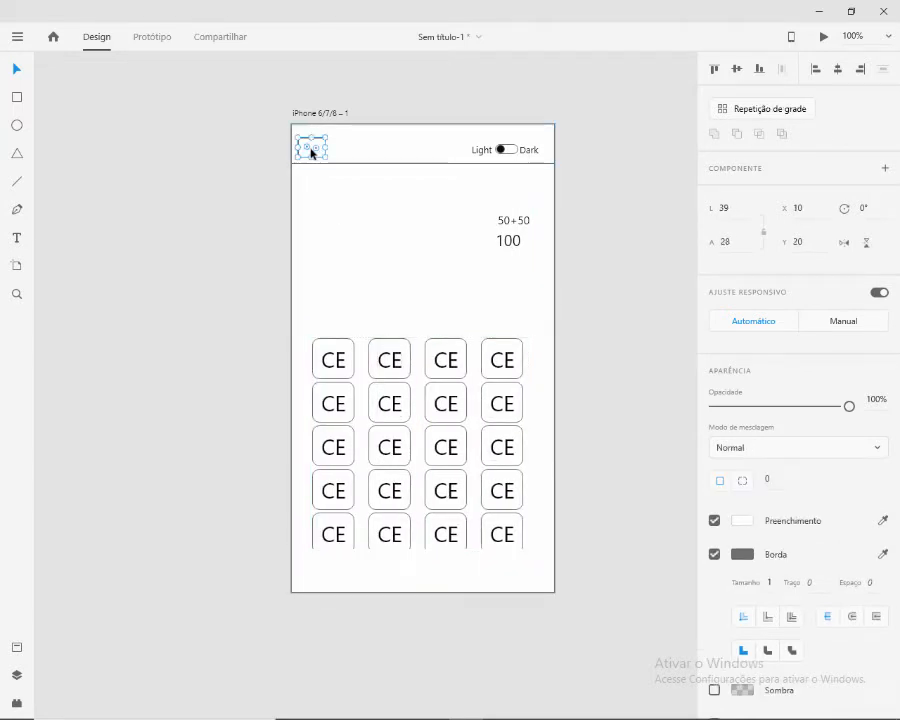
drag(320, 154, 327, 154)
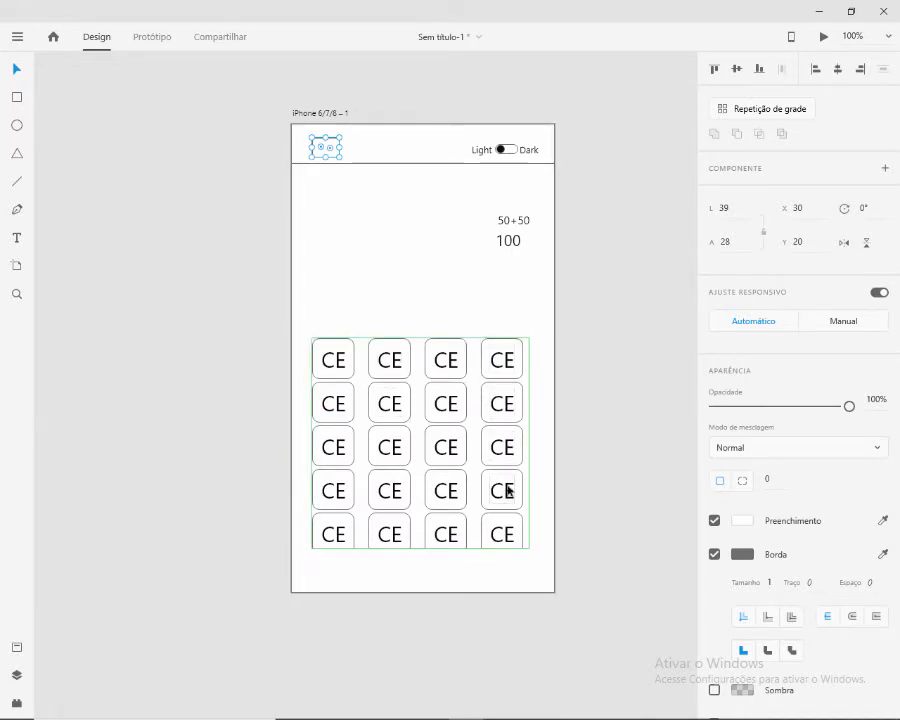
Move the key grid up to Y 247 and widen its row gaps, giving it a height of 343 for five full rows.
click(436, 543)
drag(429, 551, 429, 564)
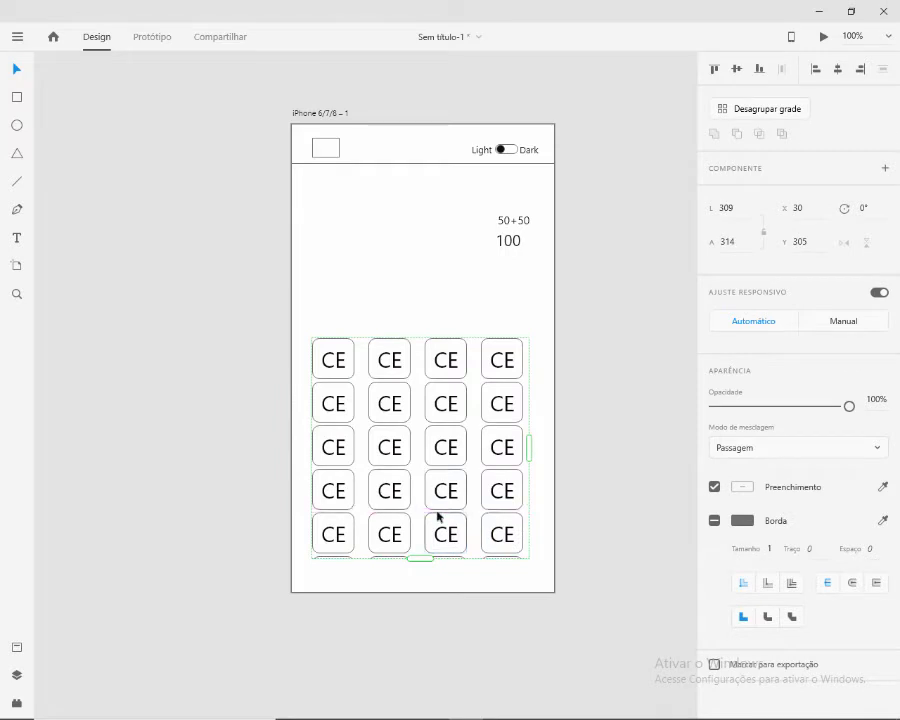
drag(437, 516, 451, 498)
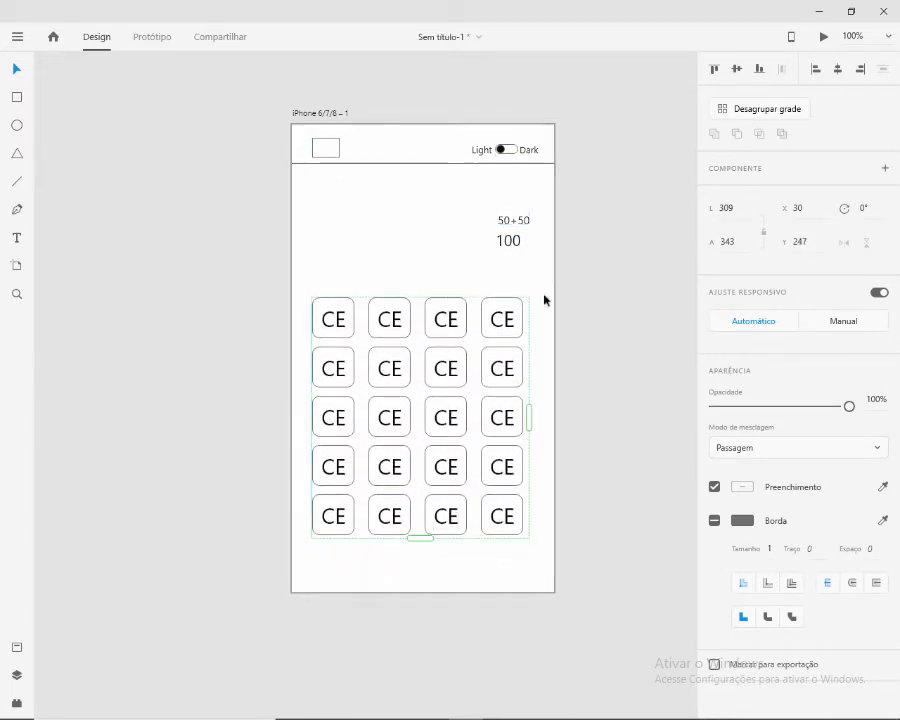
drag(476, 426, 477, 424)
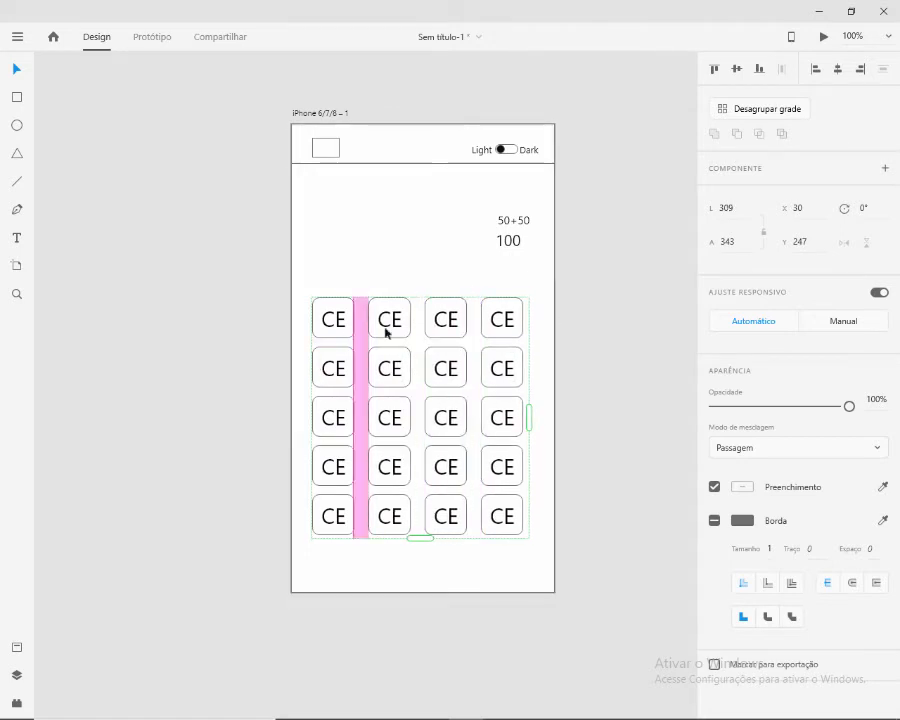
Ungroup the repeat grid and change the top row's second key label to "C", centred in its key.
key(ctrl+shift+g)
click(567, 361)
double_click(386, 328)
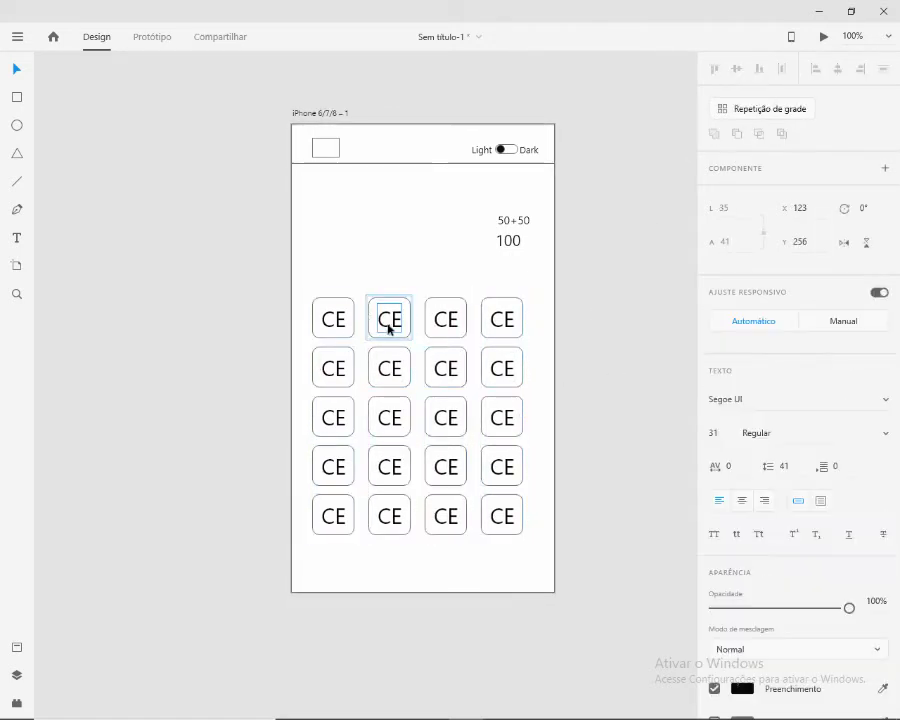
double_click(388, 325)
text(C)
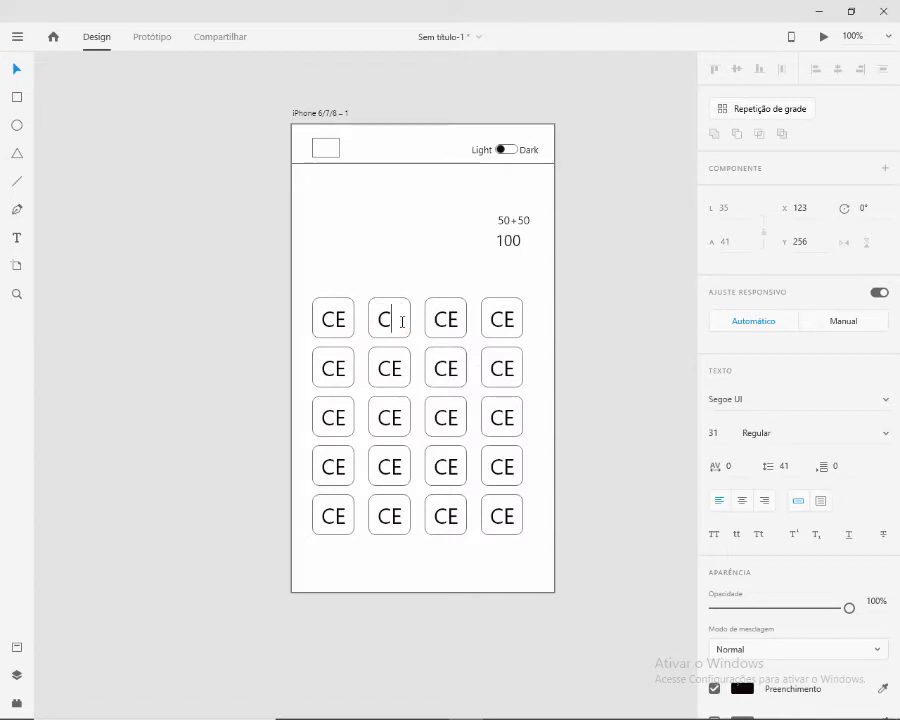
key(Escape)
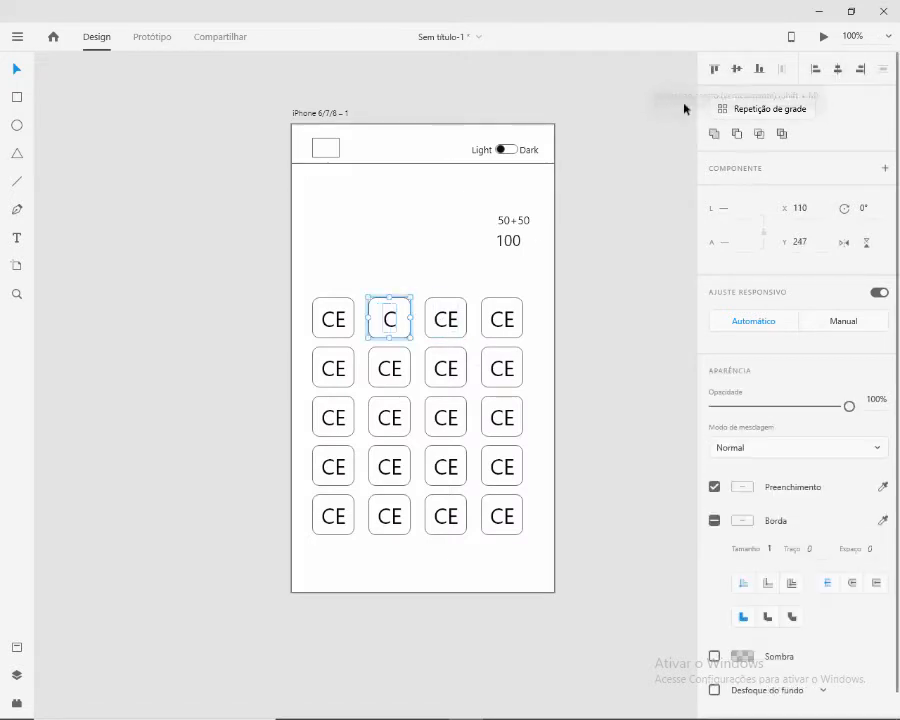
Change the top row's third key label to "%" and the fourth to "/", centring the "/" in its key.
click(446, 318)
double_click(447, 320)
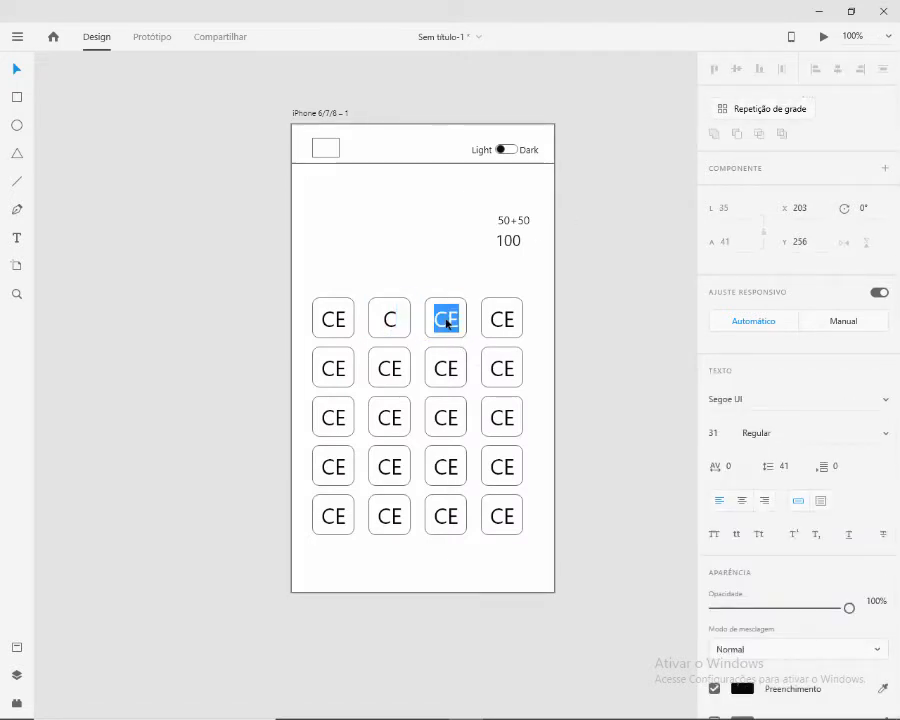
click(508, 326)
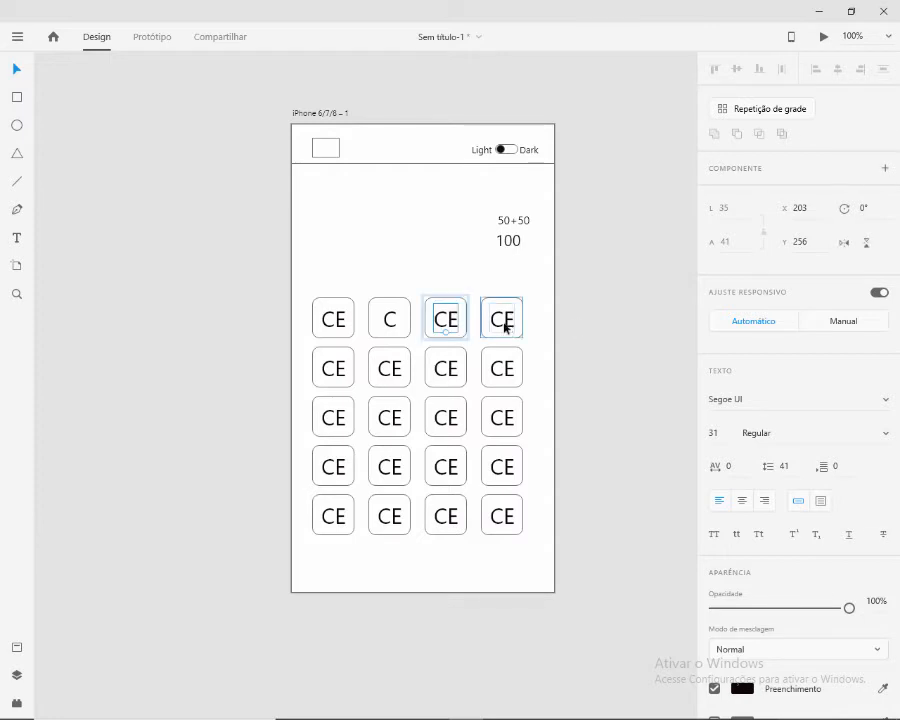
double_click(447, 320)
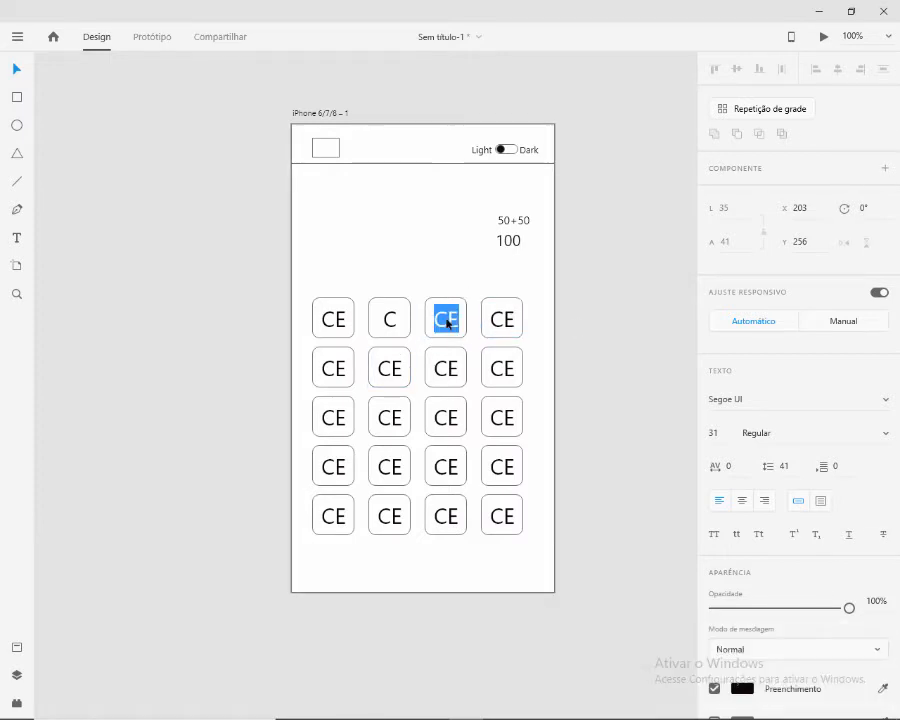
click(503, 318)
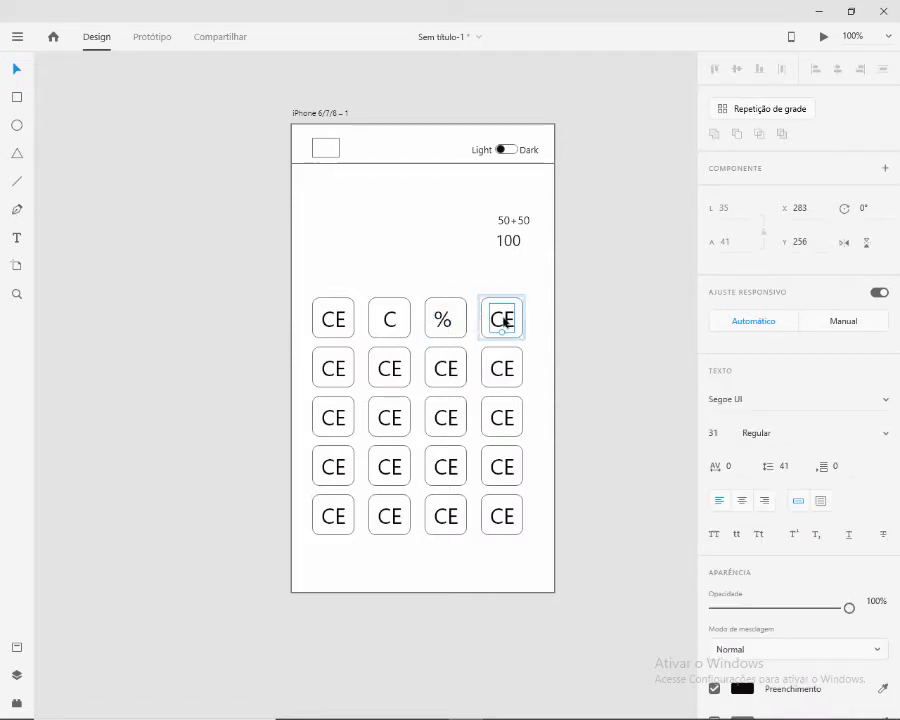
double_click(504, 319)
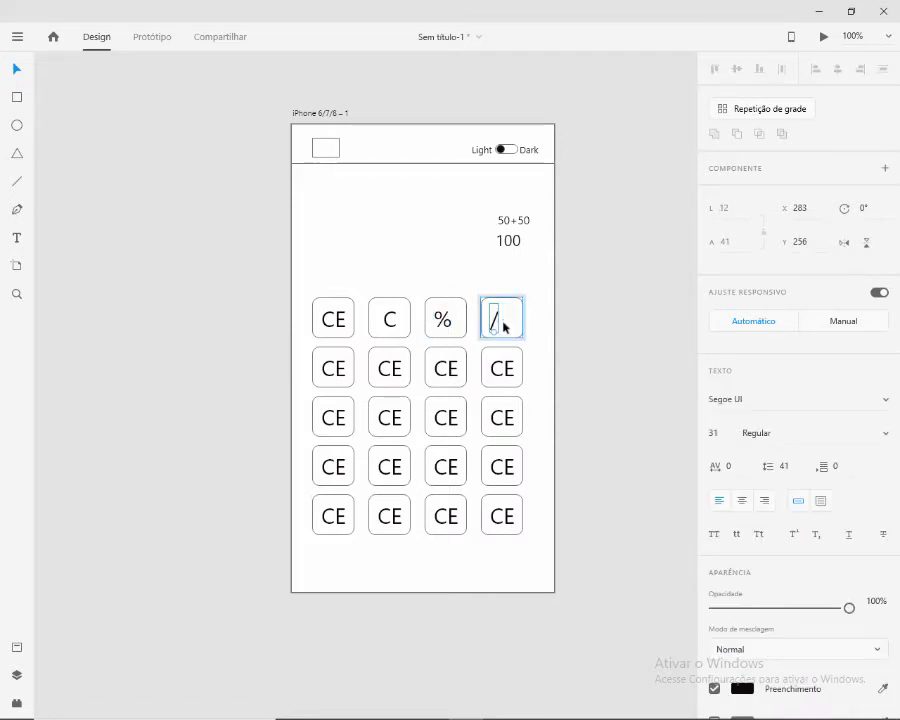
key(Escape)
Centre the "%" label horizontally in its key.
click(444, 320)
double_click(442, 319)
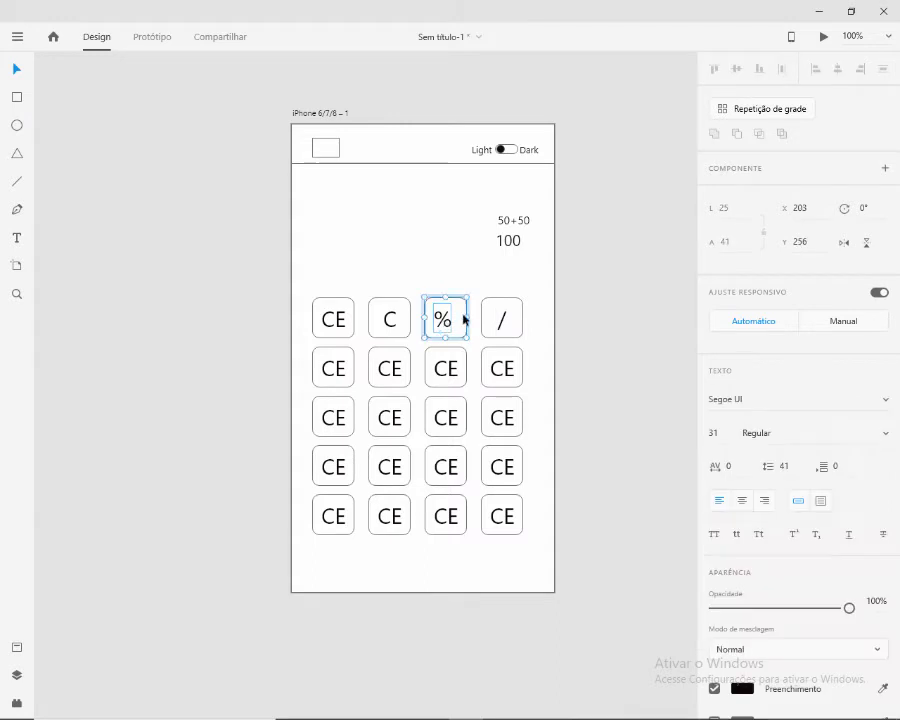
shift+click(462, 317)
click(836, 69)
Change the second row's first key label to "7" and centre it horizontally in its key.
click(334, 418)
double_click(335, 371)
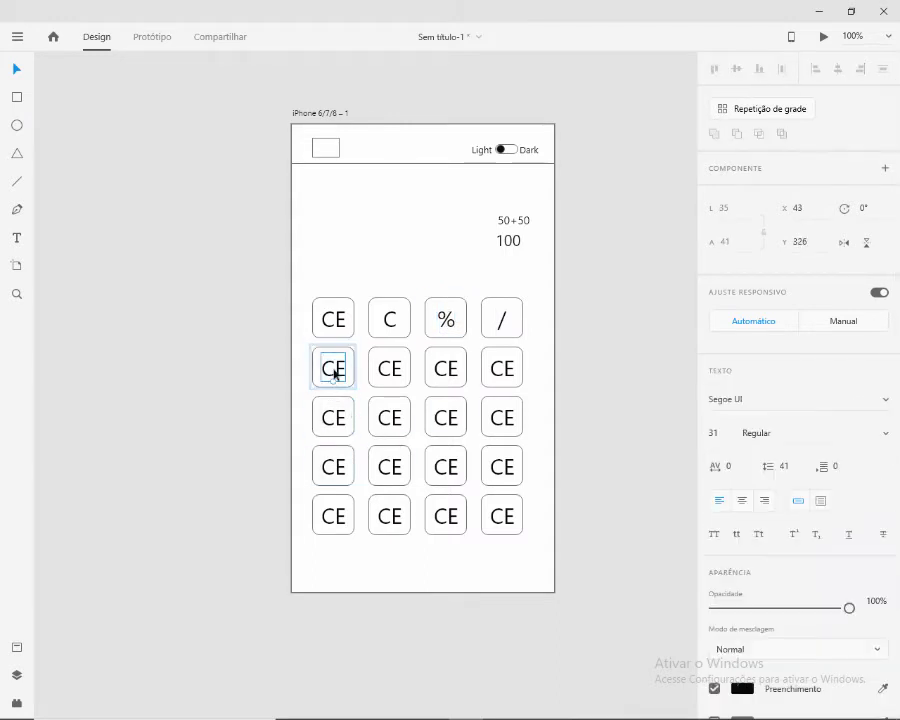
double_click(335, 371)
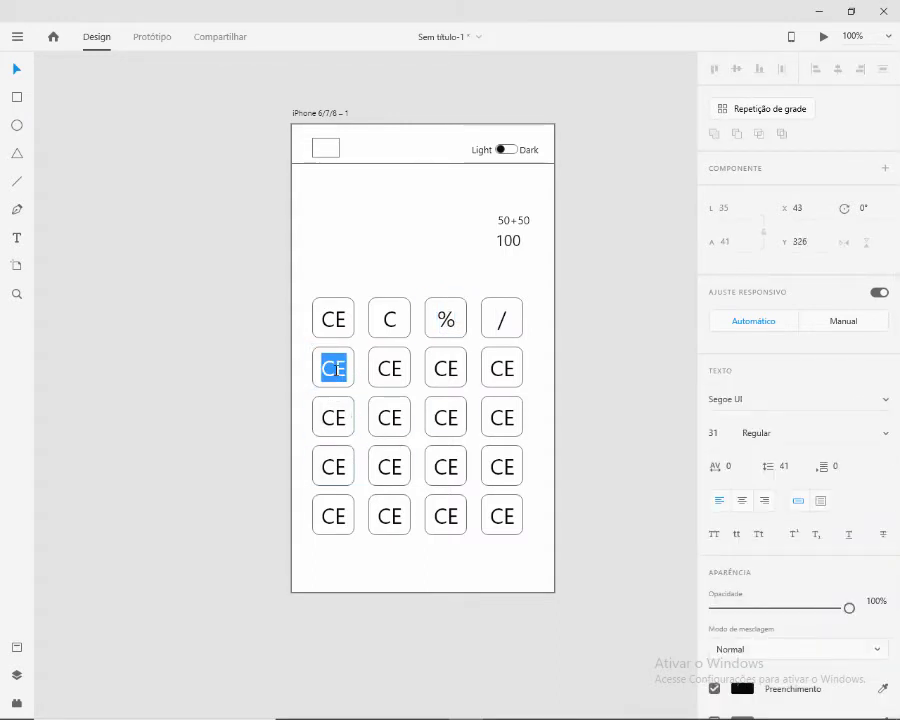
text(7)
key(Escape)
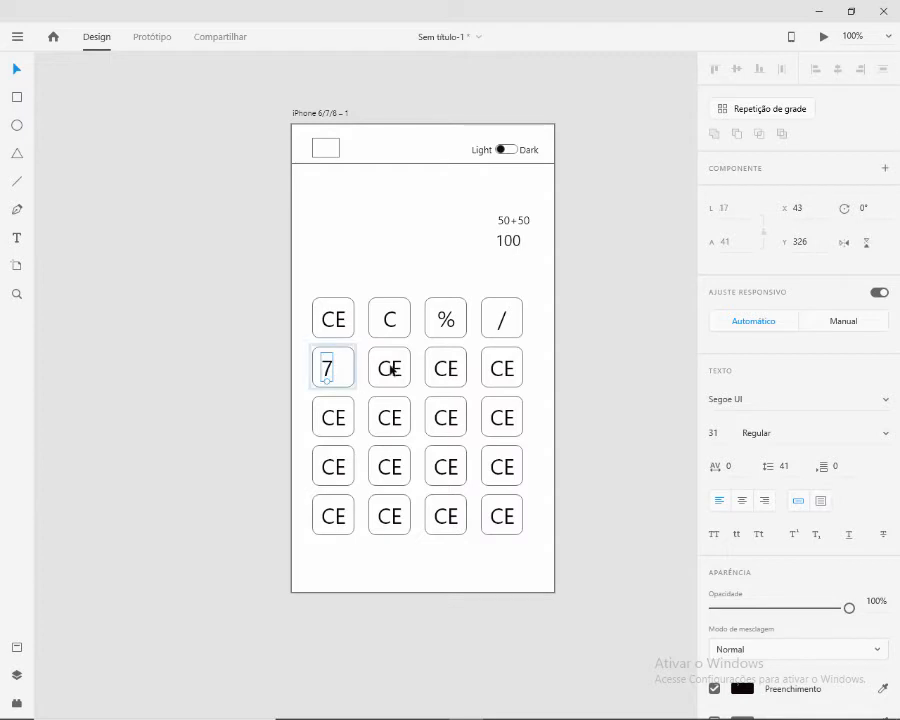
shift+click(336, 371)
click(836, 69)
Change the second row's second key label to "8" and centre it horizontally in its key.
double_click(388, 371)
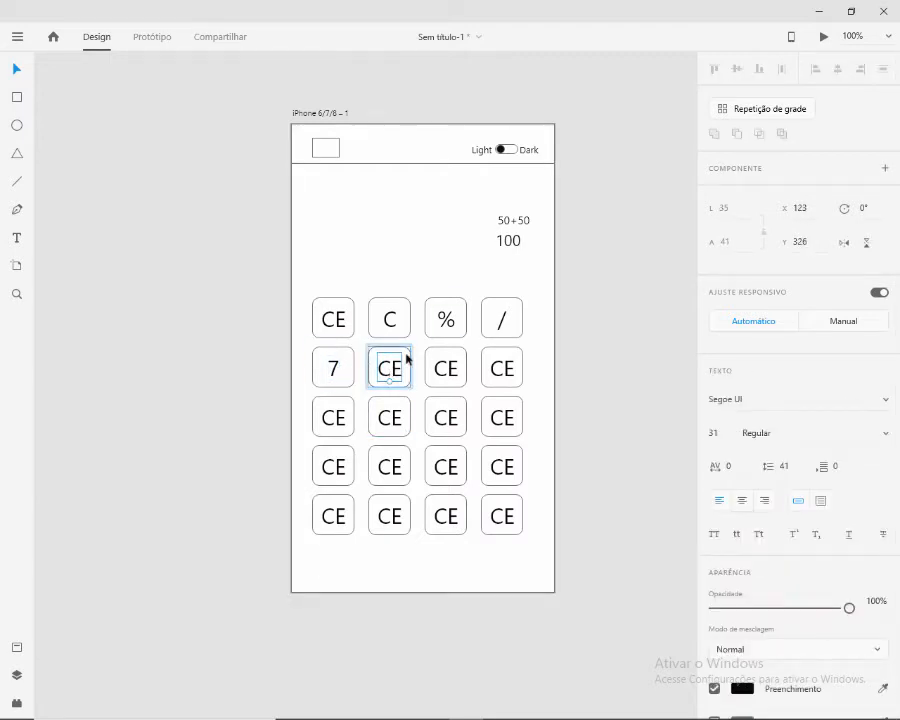
double_click(397, 368)
key(Escape)
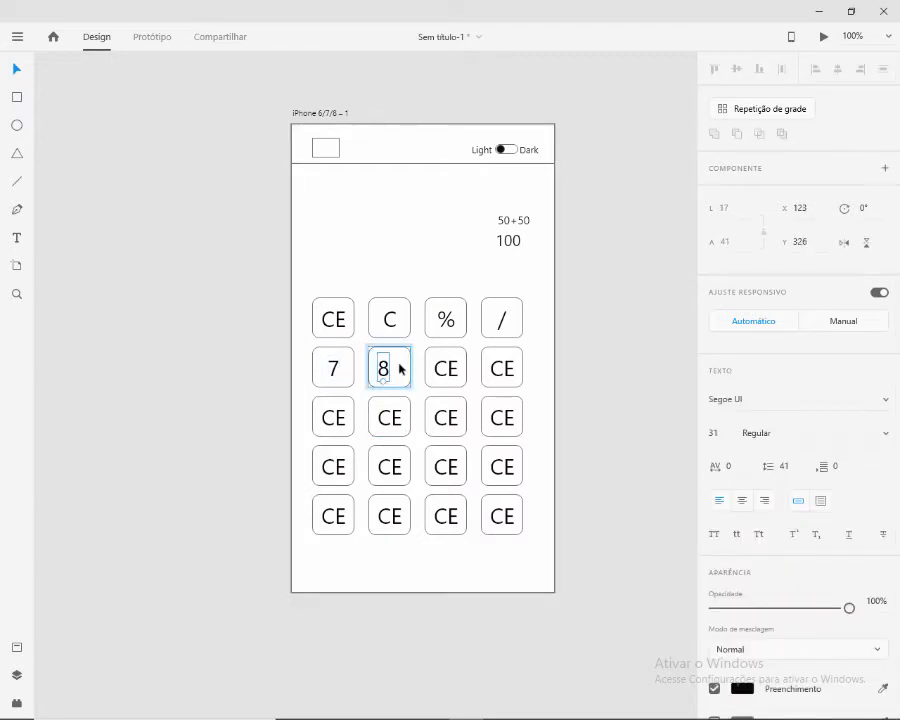
shift+click(398, 366)
click(837, 69)
Change the second row's third key label to "9" and centre it horizontally in its key.
double_click(448, 367)
double_click(448, 370)
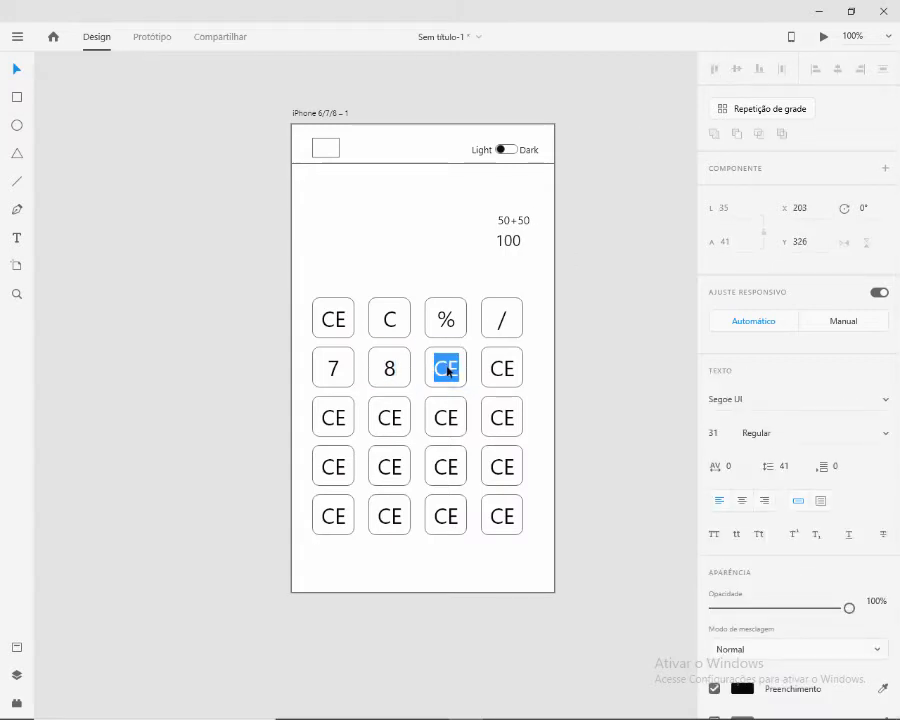
text(9)
key(Escape)
shift+click(456, 362)
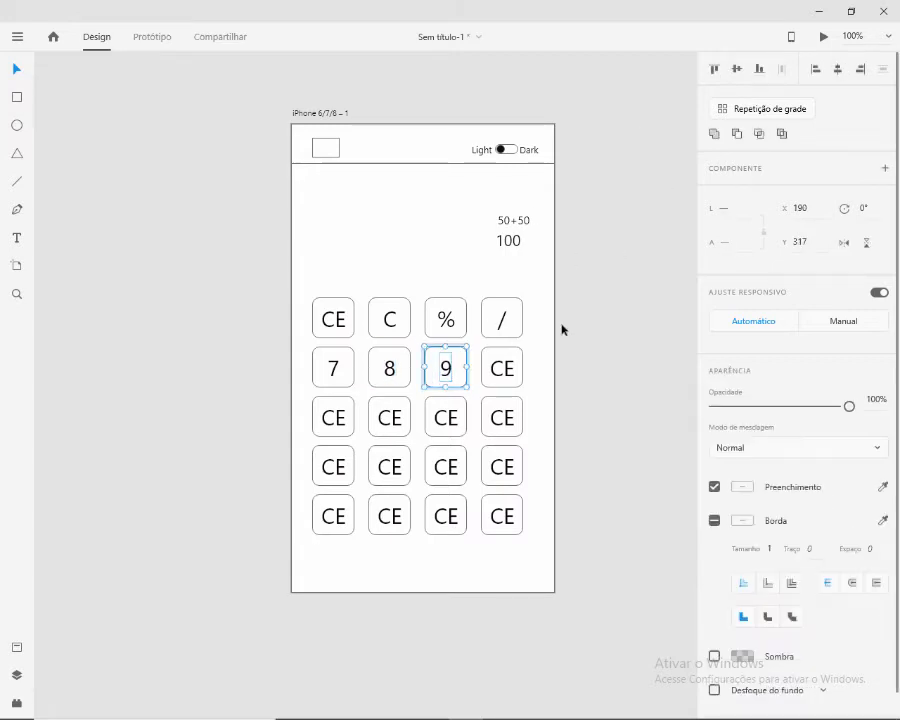
Change the second row's last key label to "X" and centre it horizontally in its key.
double_click(502, 368)
double_click(504, 369)
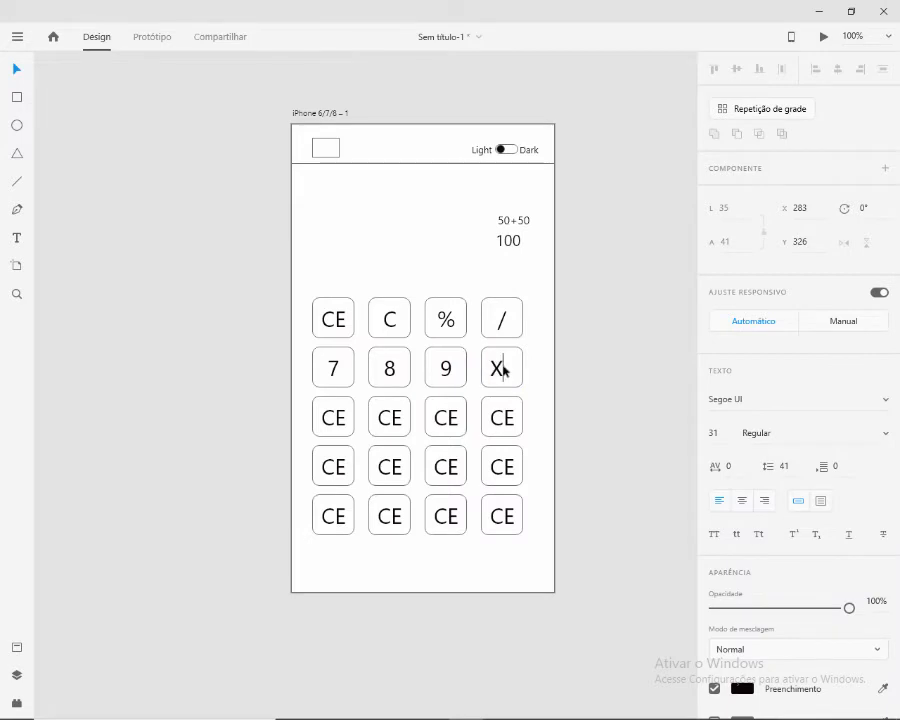
key(Escape)
shift+click(502, 368)
Change the third row's first three key labels to "4", "5" and "6", each centred in its key.
click(333, 422)
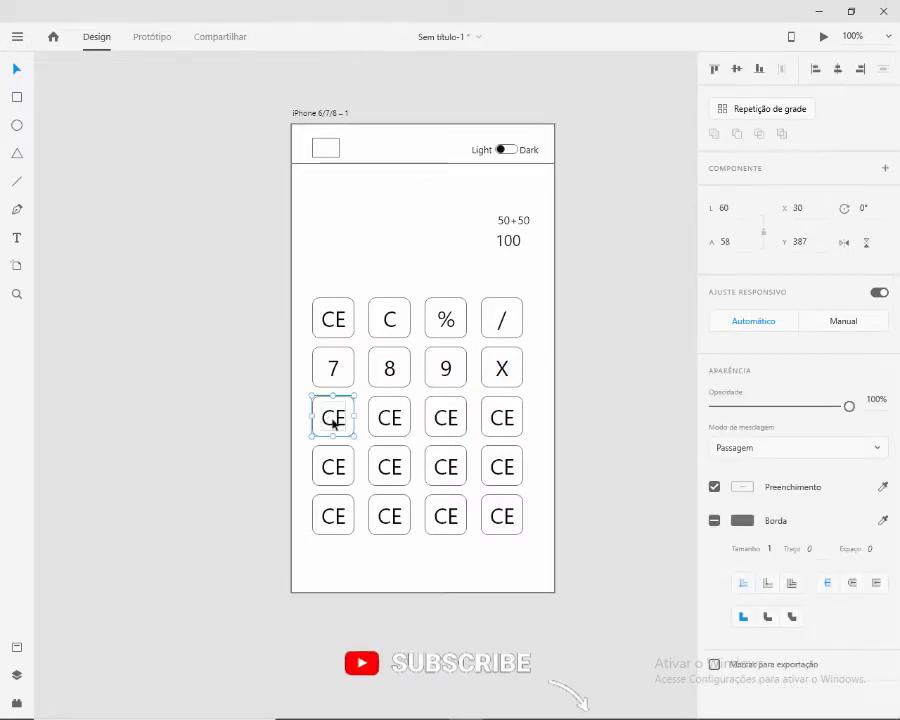
double_click(333, 422)
click(340, 414)
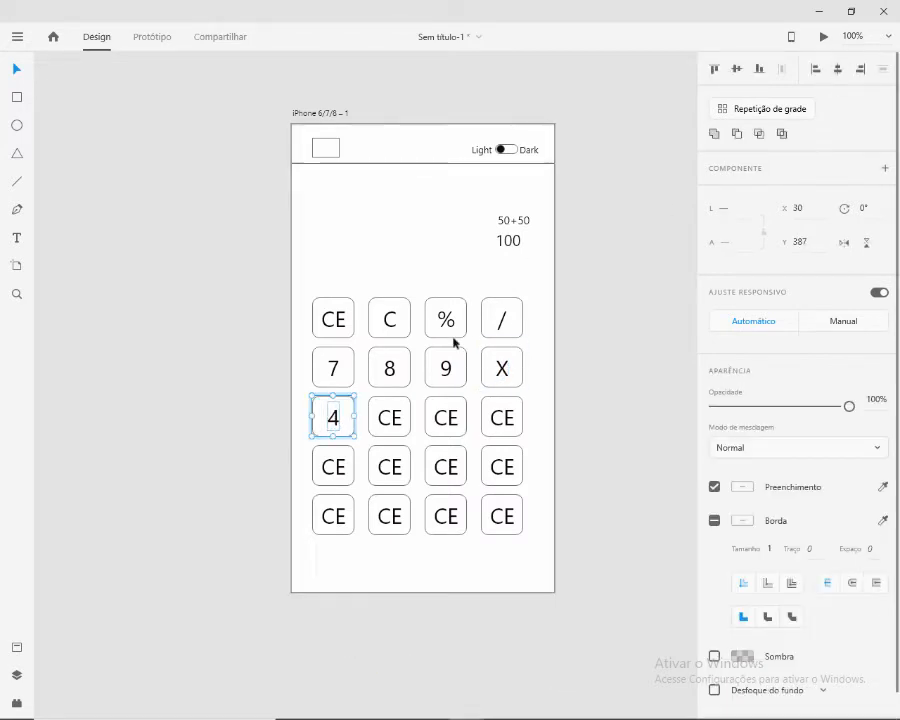
click(398, 416)
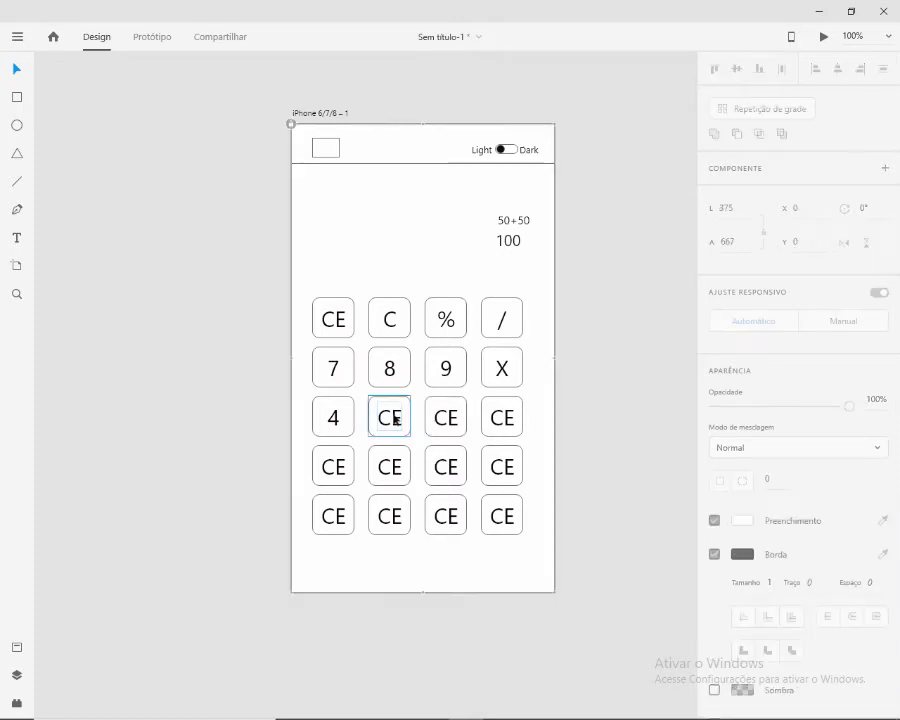
double_click(394, 418)
text(5)
click(385, 417)
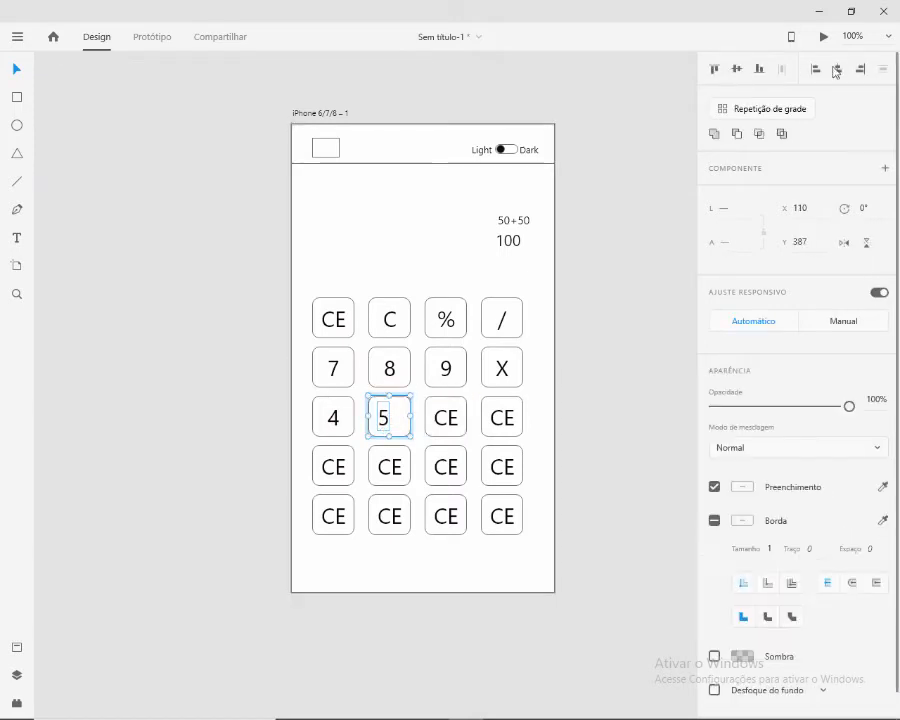
double_click(446, 419)
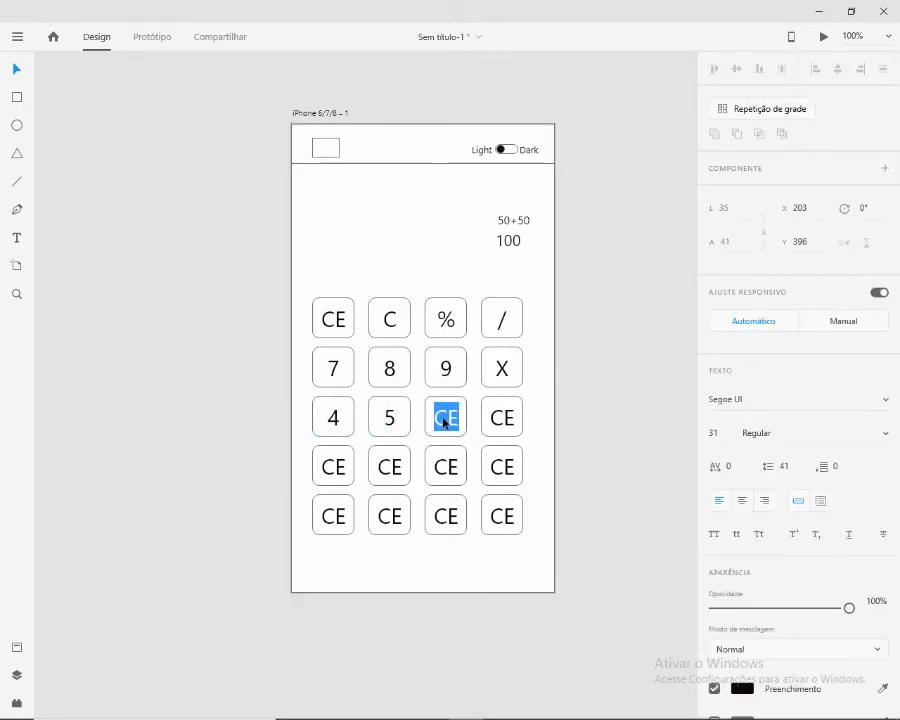
click(446, 415)
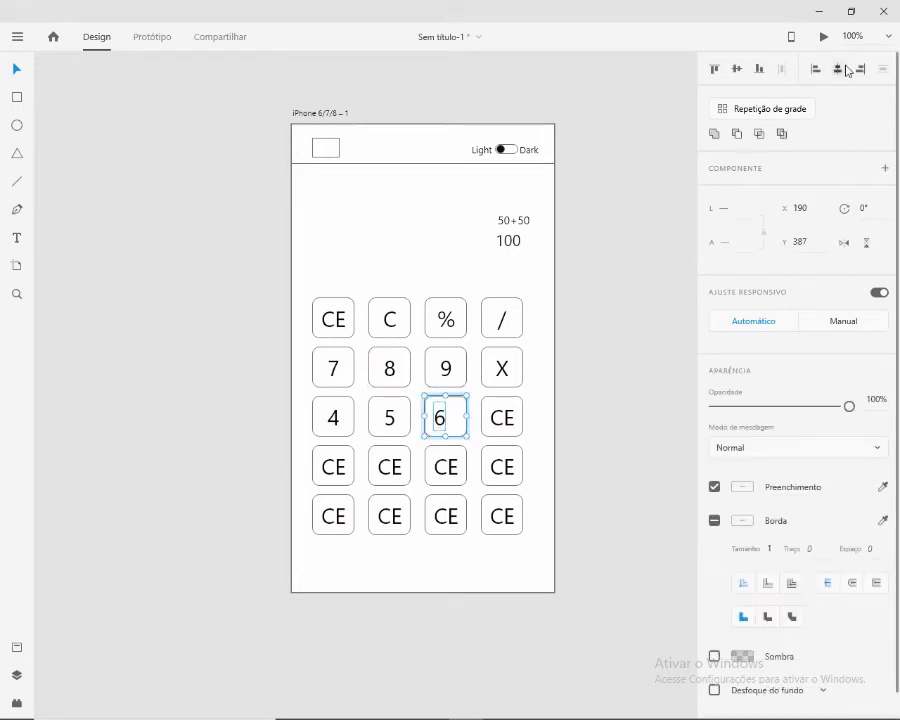
Change the fourth row's first two key labels to "1" and "2", each centred in its key.
double_click(334, 466)
text(1)
click(392, 466)
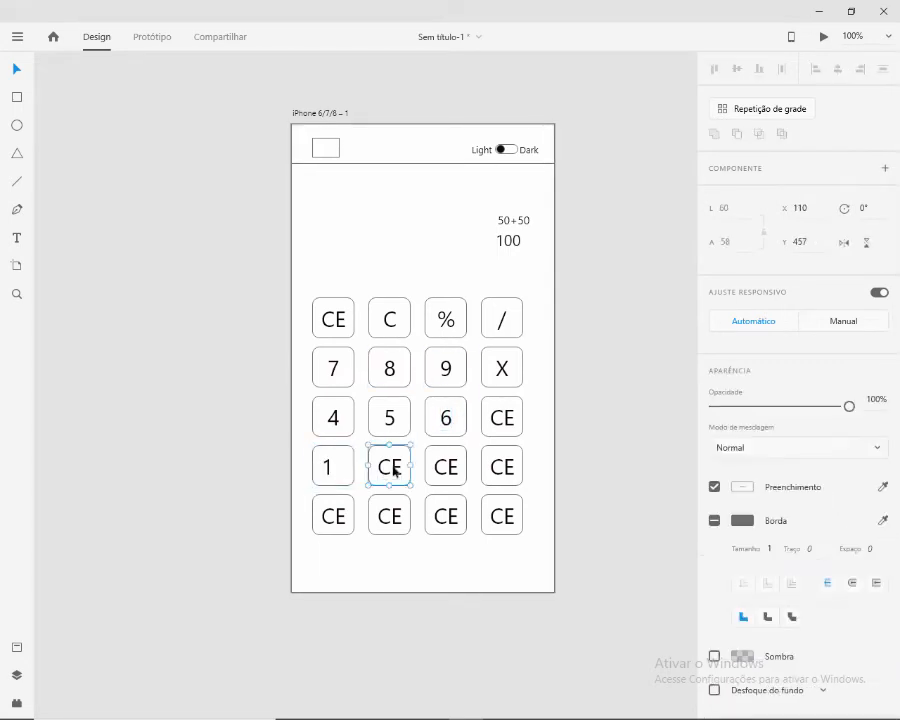
double_click(393, 468)
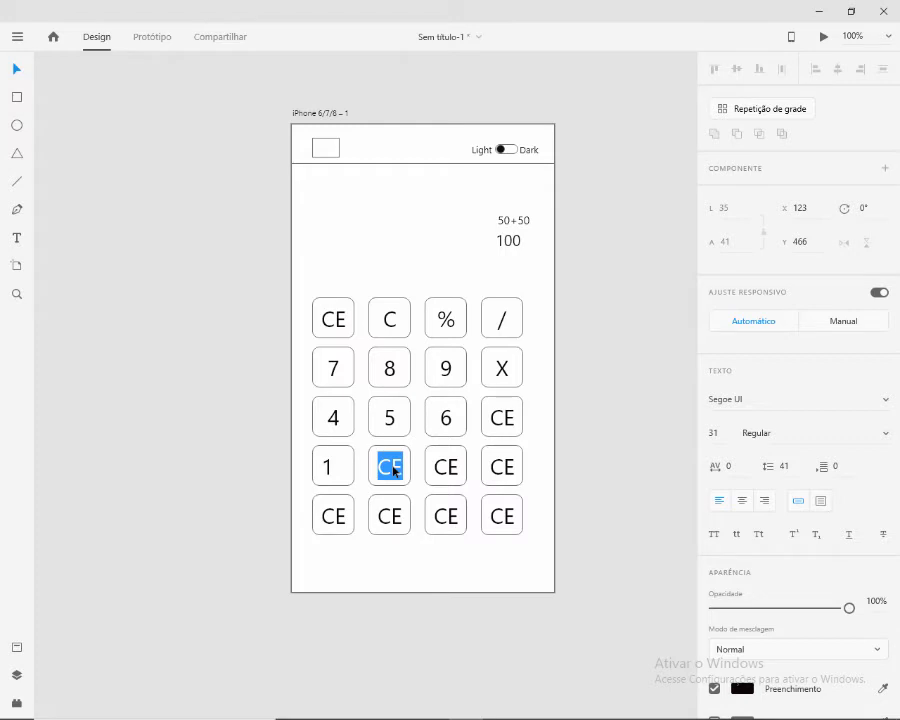
click(323, 463)
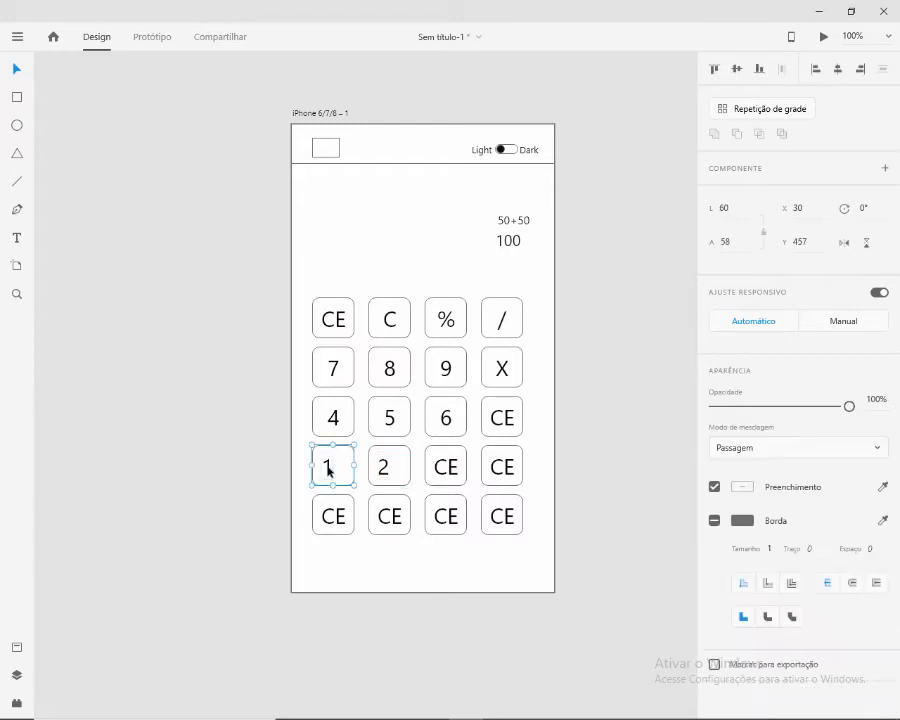
click(396, 466)
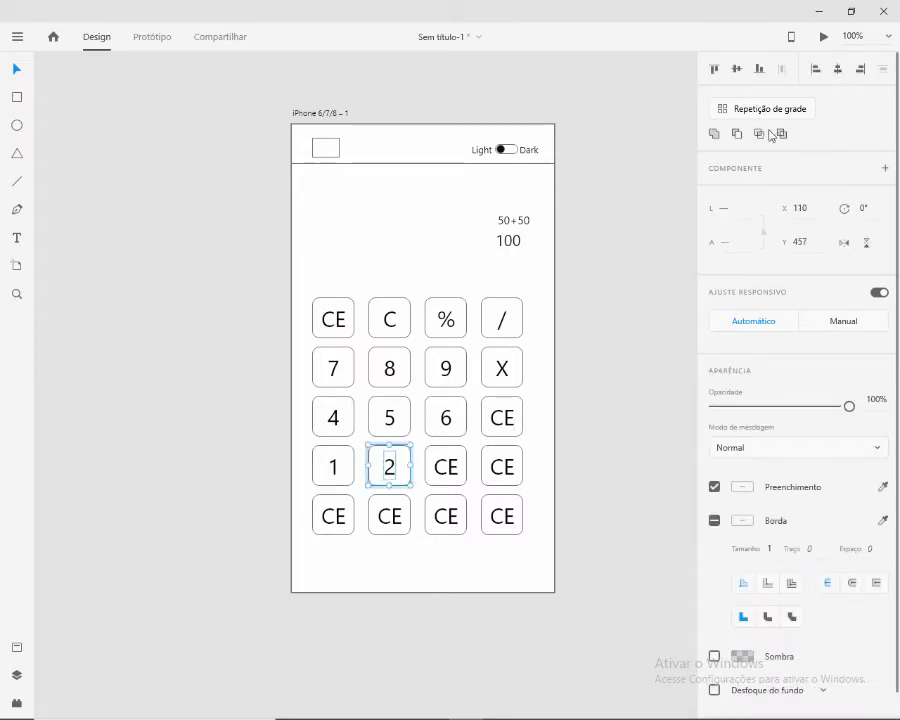
Change the fourth row's third key label to "3" and centre it horizontally in its key.
click(438, 464)
double_click(443, 466)
double_click(443, 466)
text(3)
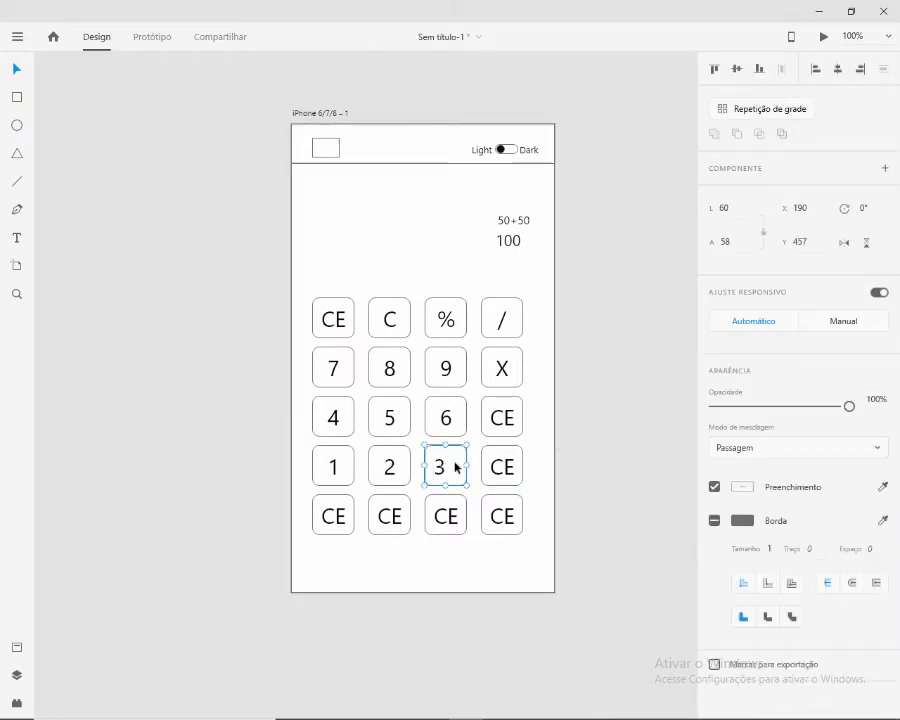
shift+click(447, 466)
click(837, 68)
click(617, 407)
Change the last column's third and fourth key labels to "-" and "+", each centred in its key.
double_click(502, 420)
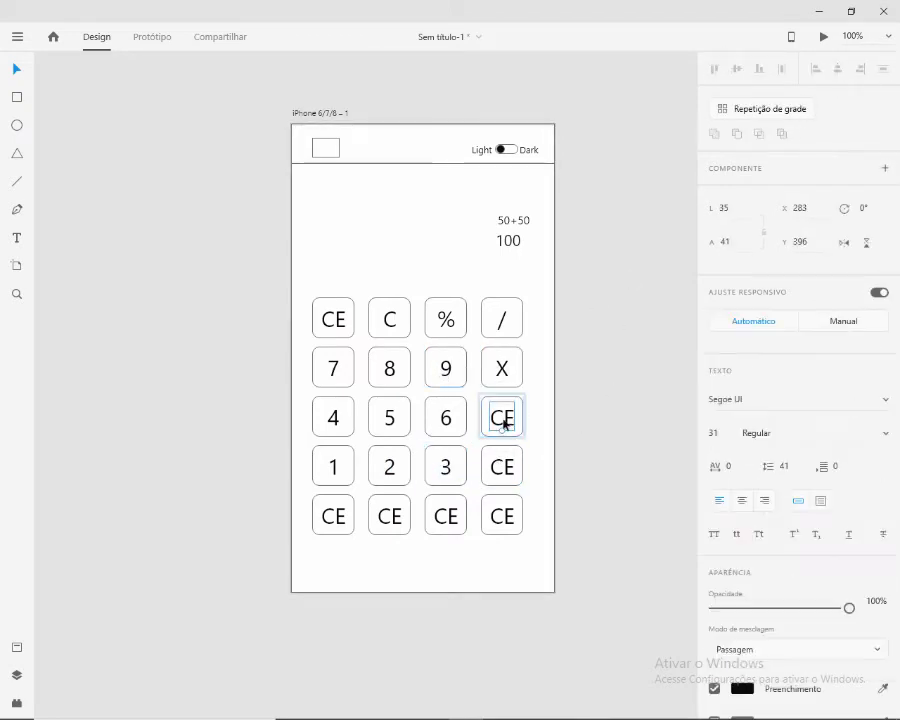
double_click(503, 420)
key(Escape)
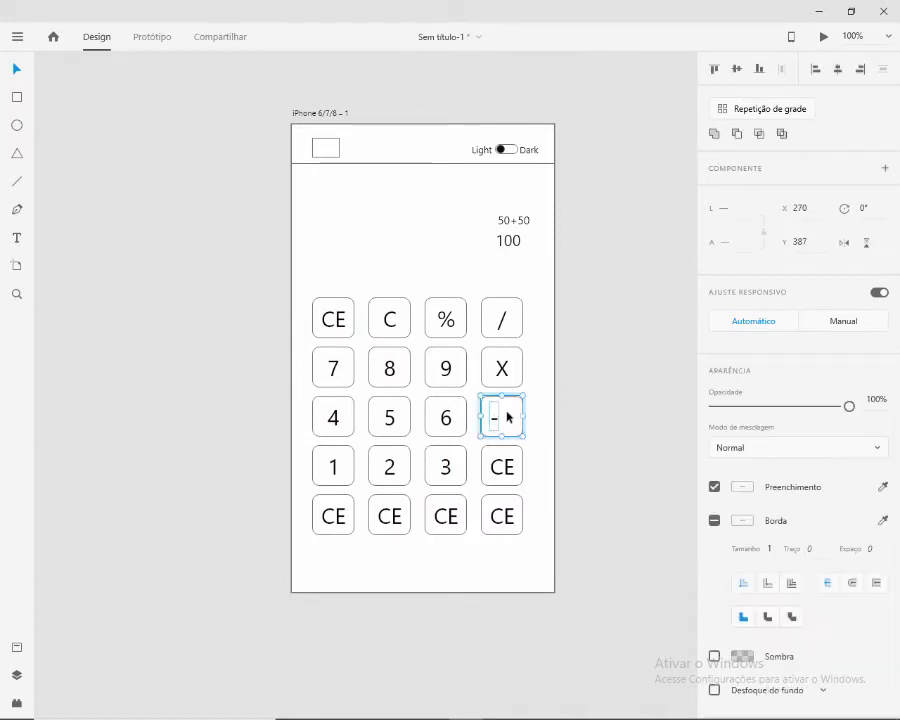
click(506, 464)
double_click(505, 467)
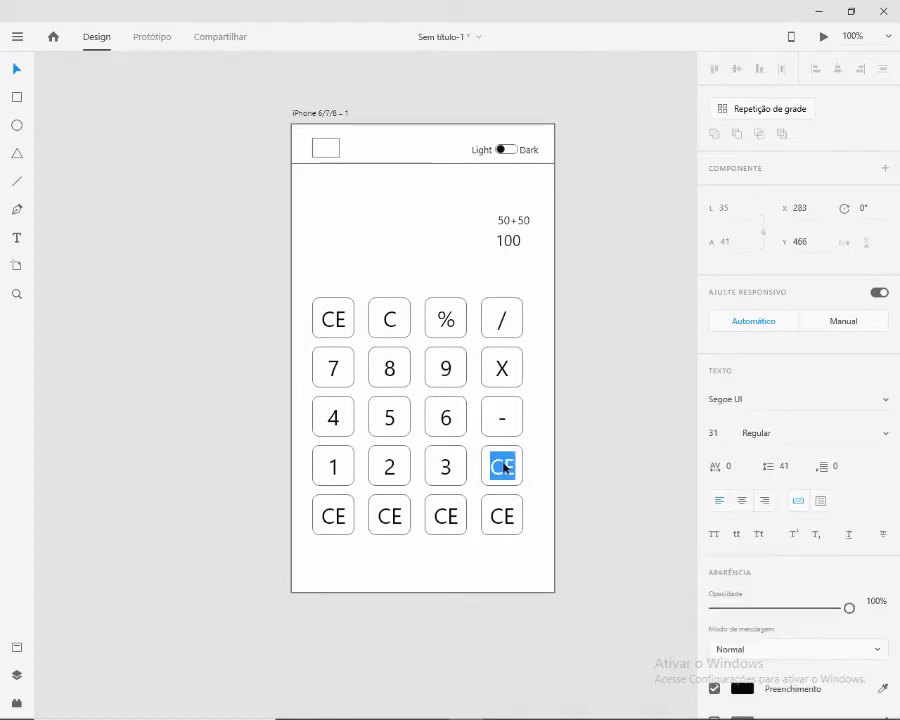
text(+)
click(516, 468)
key(Escape)
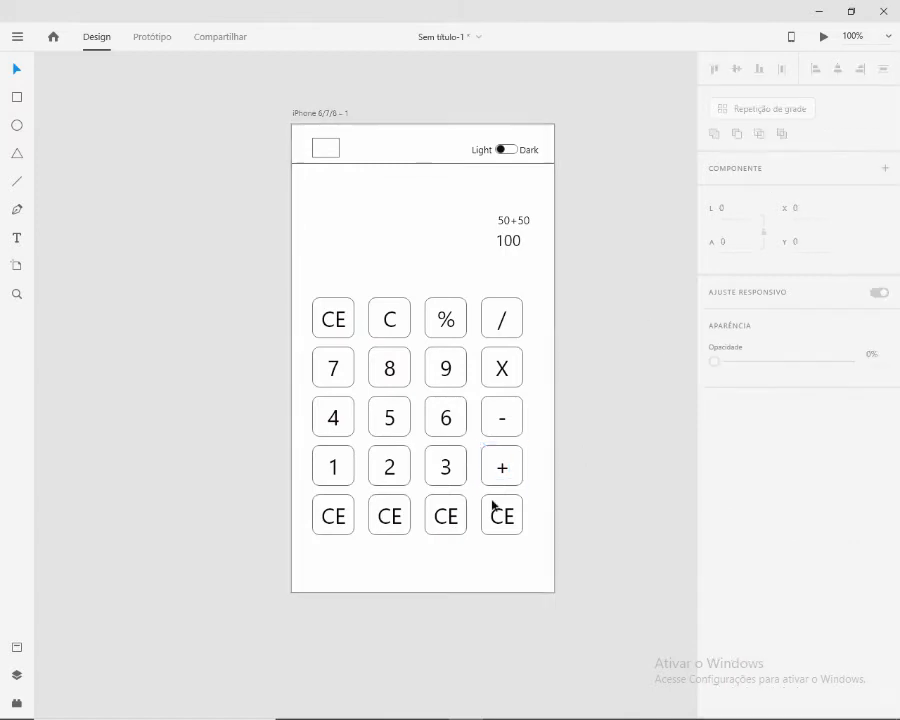
Change the bottom row's last key label to "=" and centre it horizontally in its key.
click(500, 518)
double_click(502, 518)
double_click(503, 518)
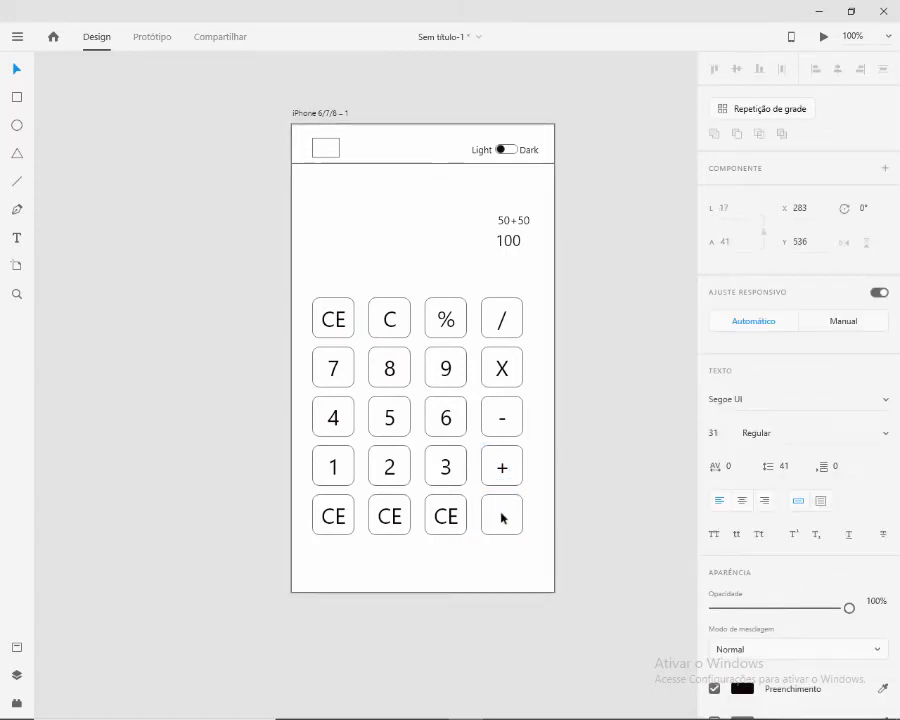
text(=)
shift+click(516, 518)
click(837, 69)
key(Escape)
Change the bottom row's third key label to "." and centre it horizontally in its key.
double_click(450, 519)
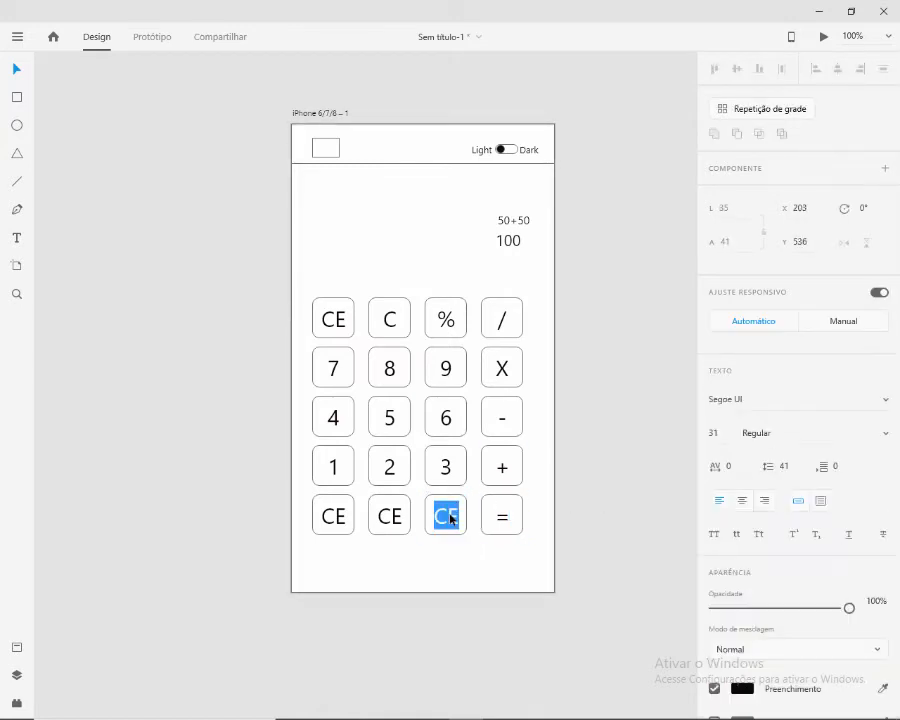
text(.)
key(Escape)
shift+click(450, 519)
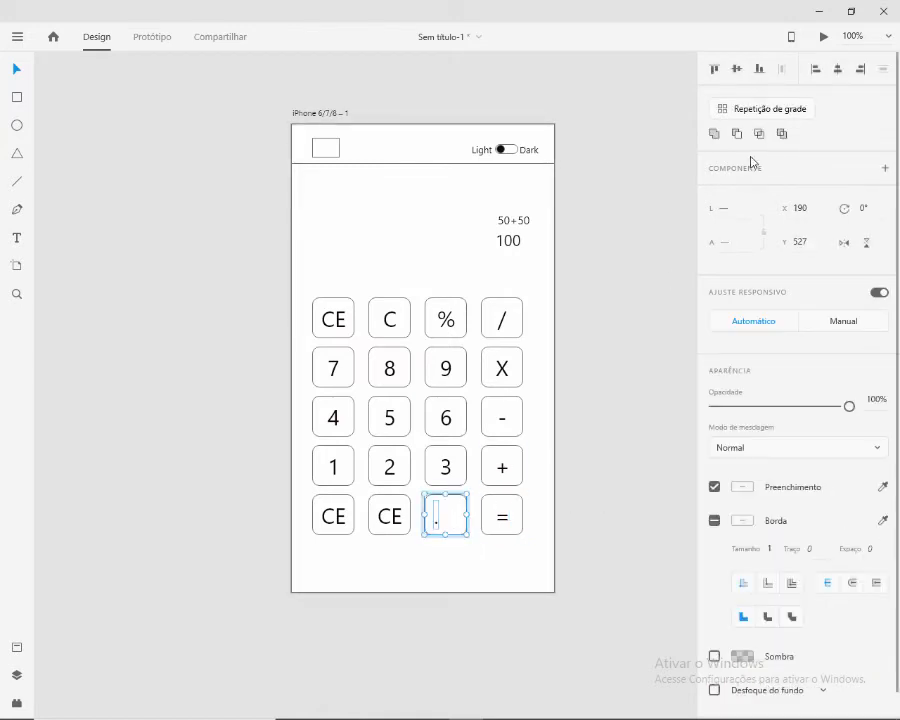
Enlarge the decimal point label to font size 45 and align it with its key's vertical middle.
click(445, 518)
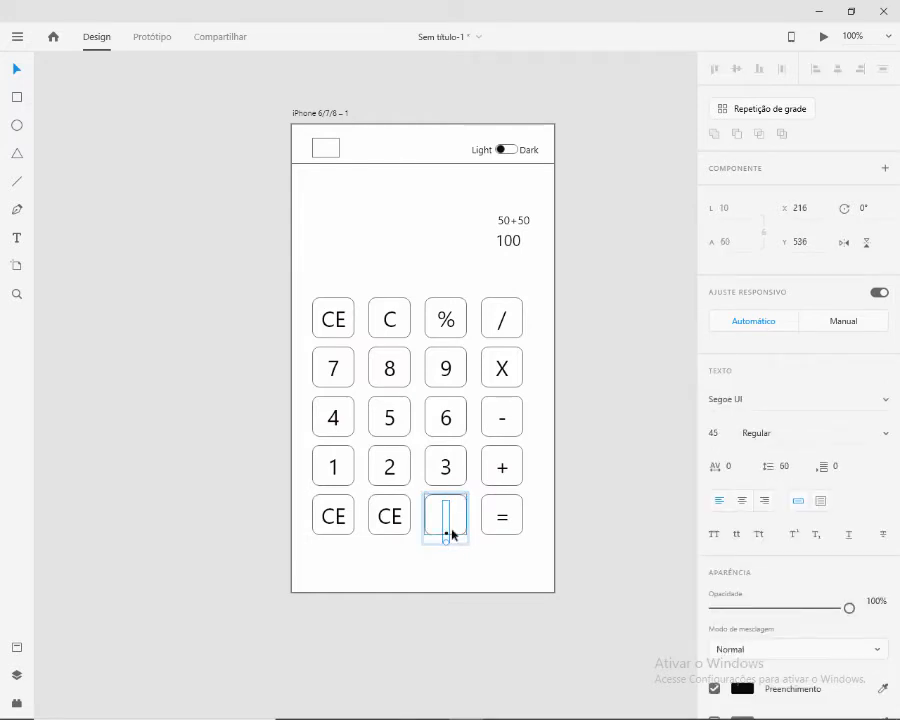
shift+click(458, 524)
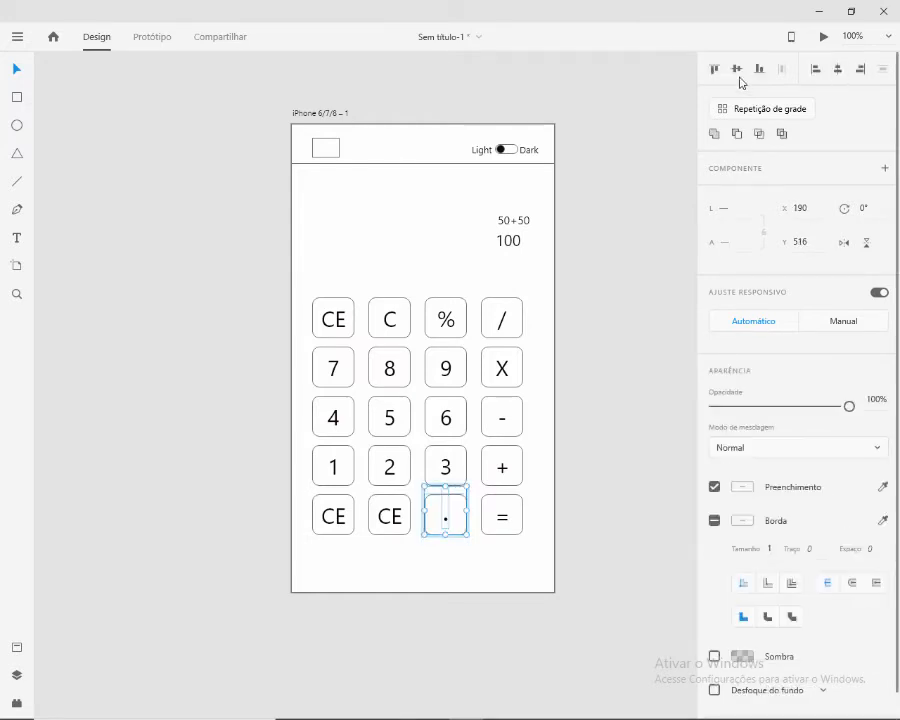
click(739, 70)
scroll(483, 501, up, 5)
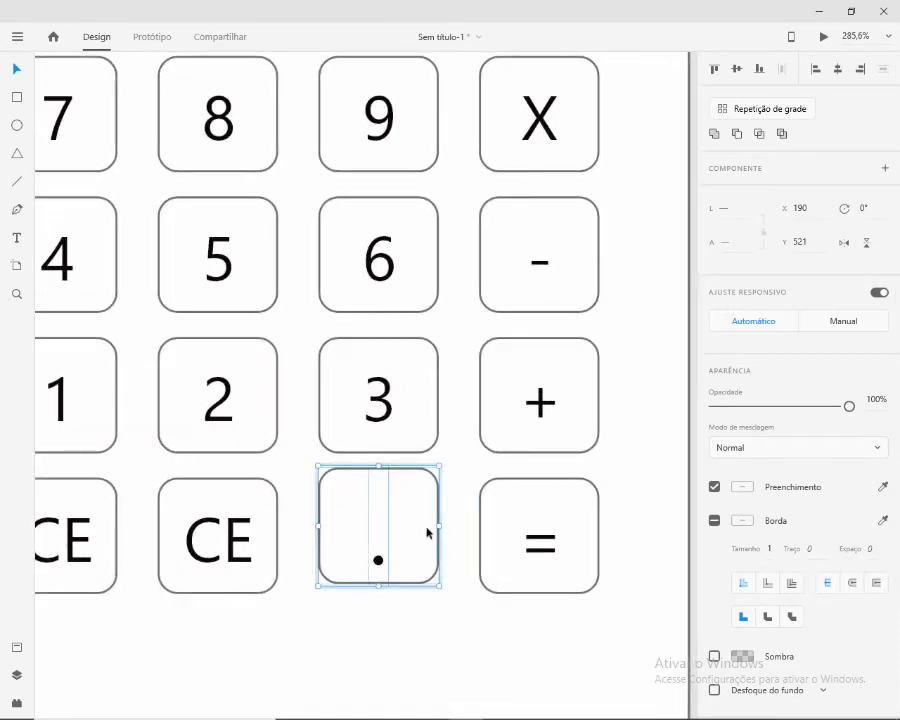
Group the bottom row's decimal point key with its label and move the point up to the key's middle.
key(ctrl+g)
double_click(380, 562)
drag(380, 562, 382, 528)
click(609, 464)
scroll(585, 504, down, 4)
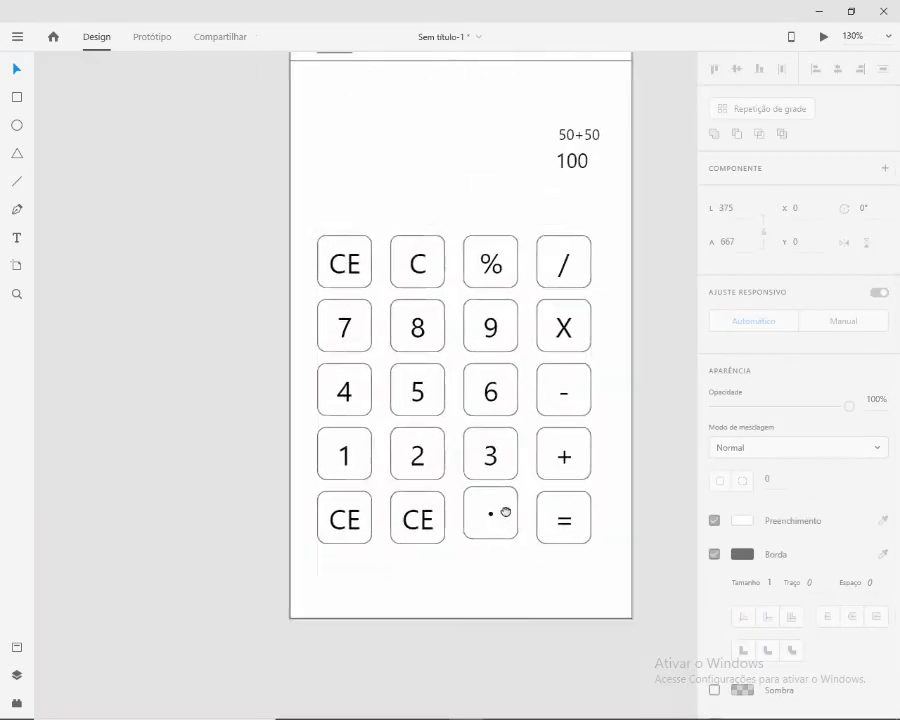
drag(506, 510, 548, 511)
double_click(532, 518)
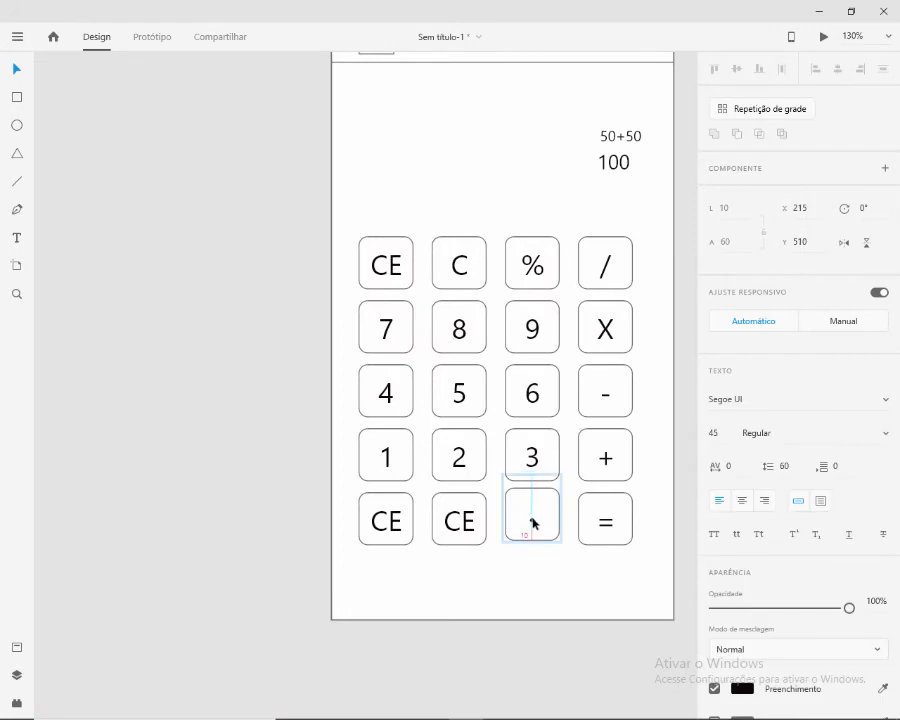
Change the bottom row's second key label to "0" and centre it in its key.
double_click(459, 521)
text(0)
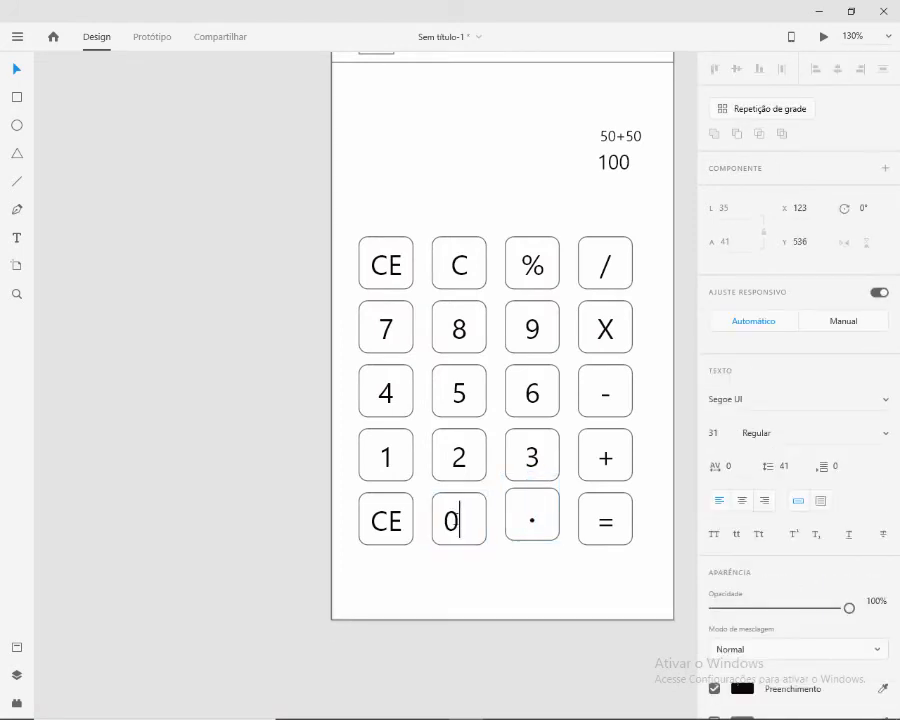
key(Escape)
key(Escape)
Change the bottom row's first key label to "+/-" and centre it horizontally in its key.
click(386, 520)
double_click(386, 521)
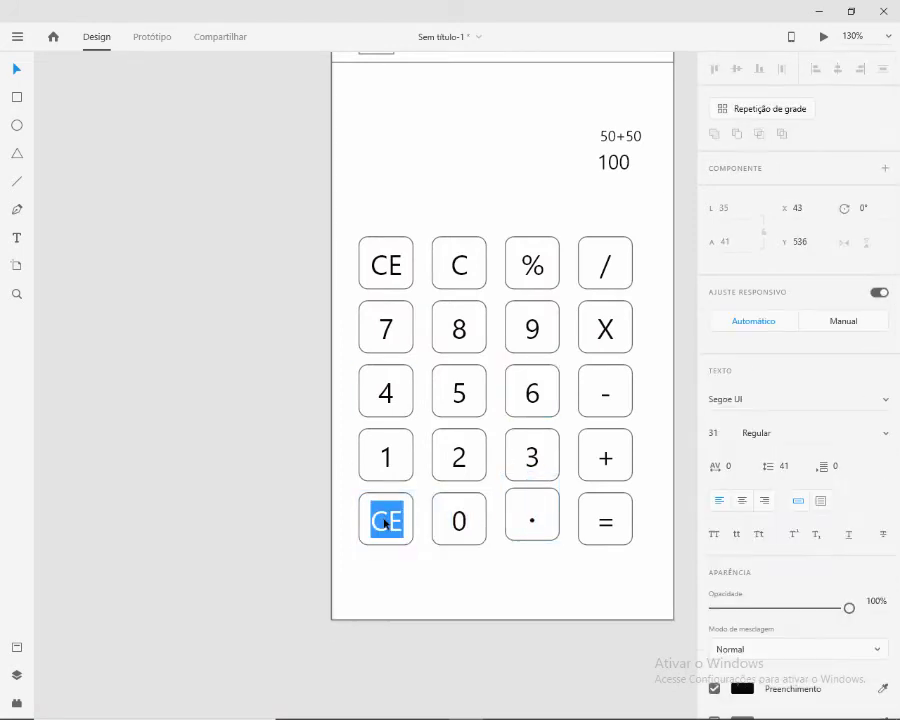
text(+/-)
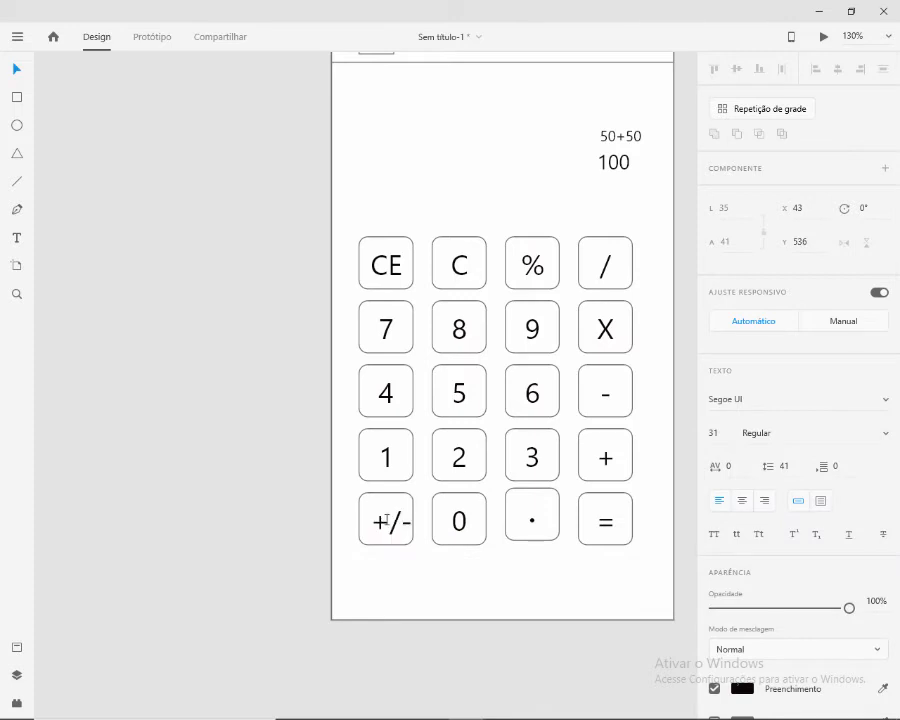
key(Escape)
key(Escape)
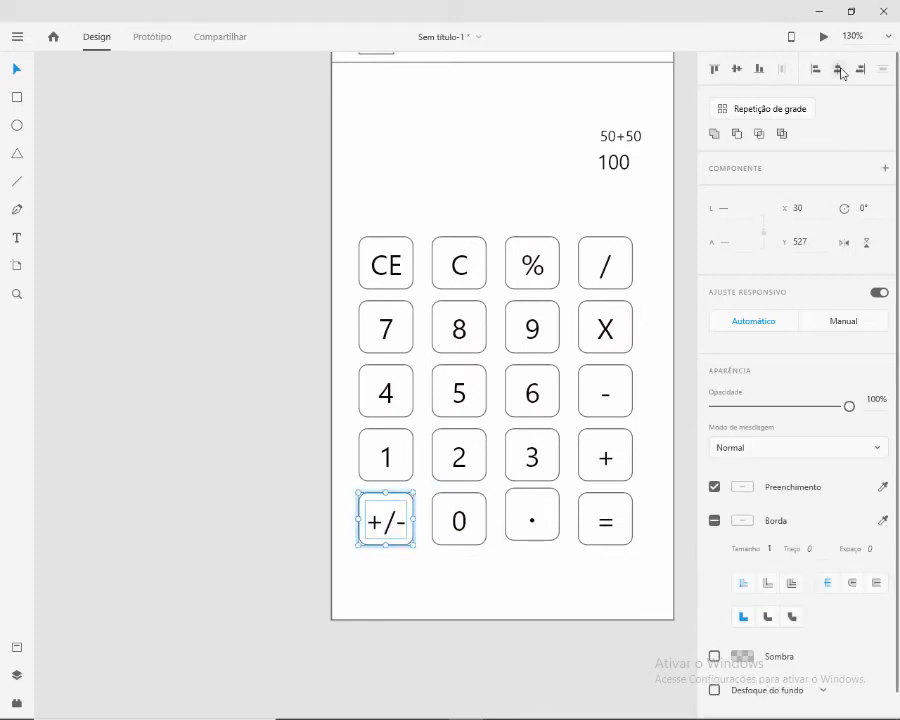
click(679, 461)
Place the circular chevron icon image in the header's placeholder rectangle.
scroll(592, 405, down, 1)
drag(552, 476, 426, 536)
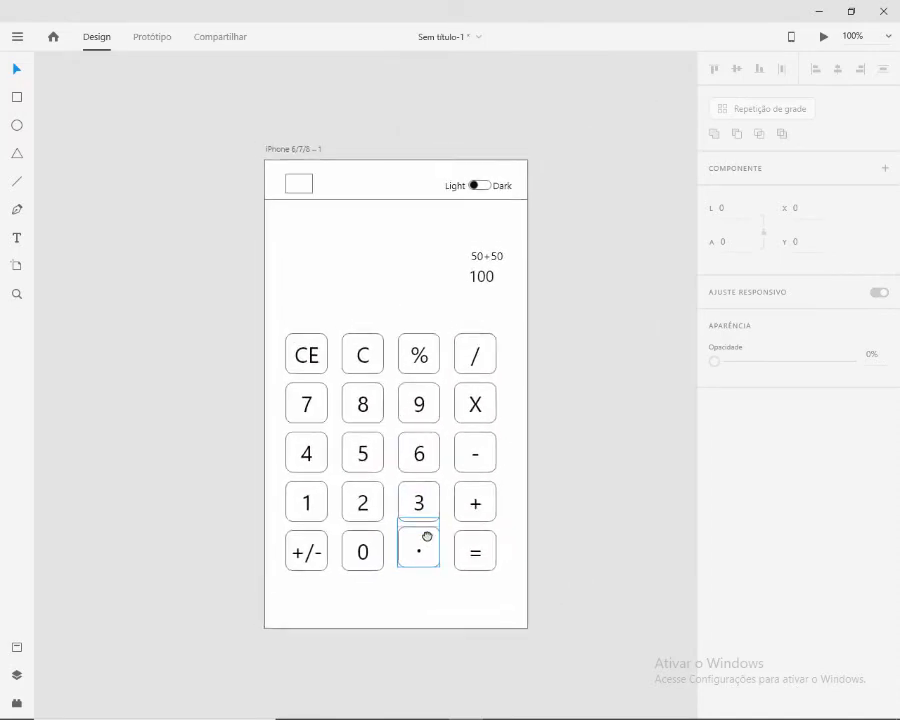
click(399, 707)
drag(820, 206, 303, 187)
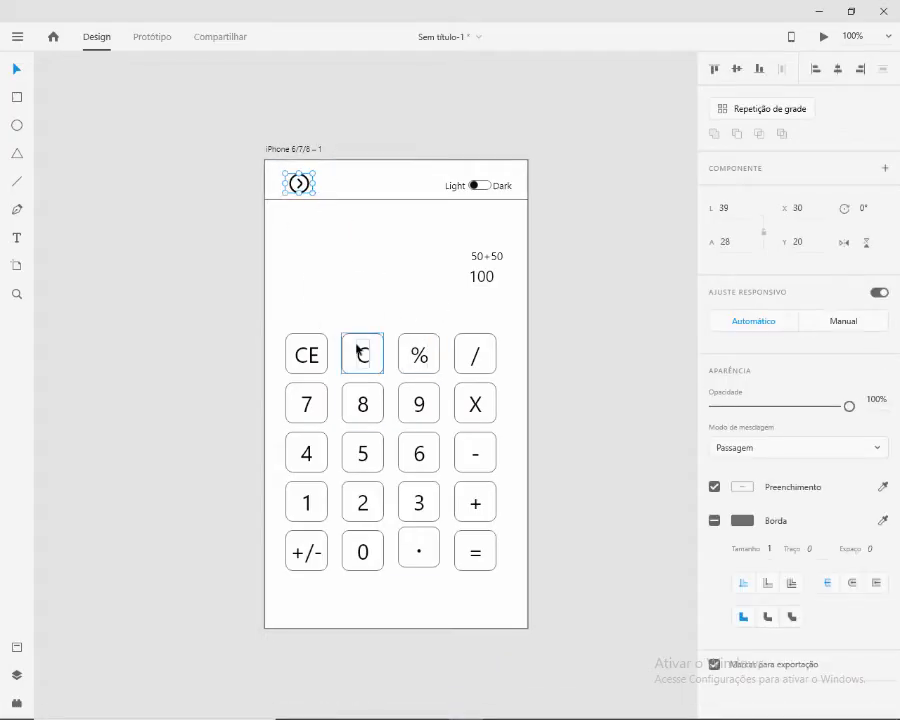
Place the stacked-lines menu icon image in the header's placeholder rectangle instead of the chevron icon.
key(alt+Tab)
drag(764, 172, 310, 190)
scroll(329, 201, up, 3)
scroll(331, 203, up, 2)
click(384, 171)
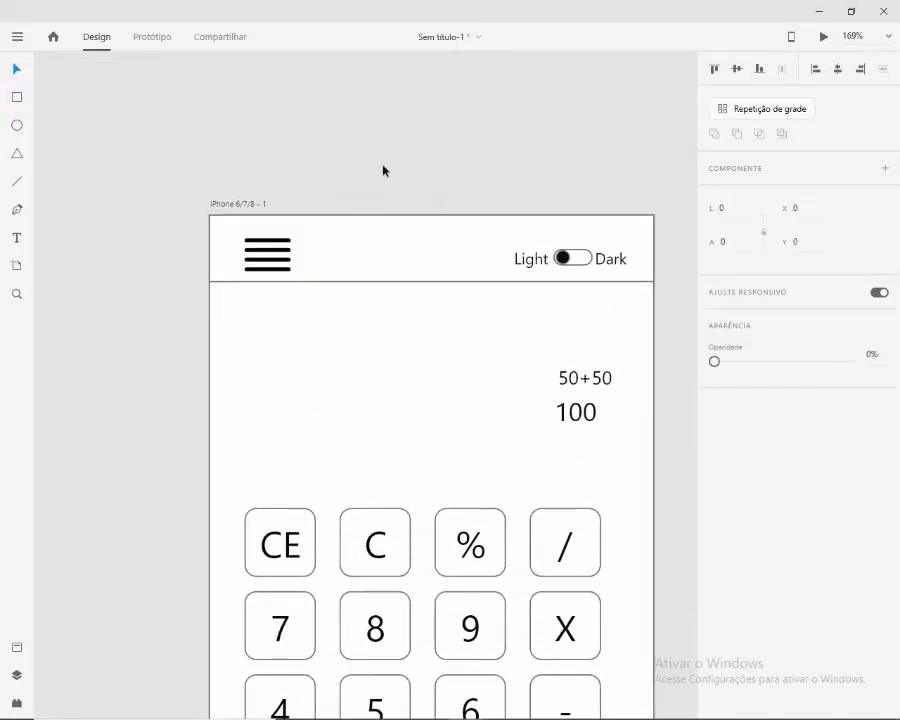
Move the calculation texts and the Light/Dark toggle left together until the Dark label ends at the last key column's right edge.
click(593, 386)
shift+click(580, 411)
shift+click(600, 264)
shift+click(575, 259)
shift+click(524, 258)
drag(598, 376, 573, 376)
click(603, 201)
key(ctrl+1)
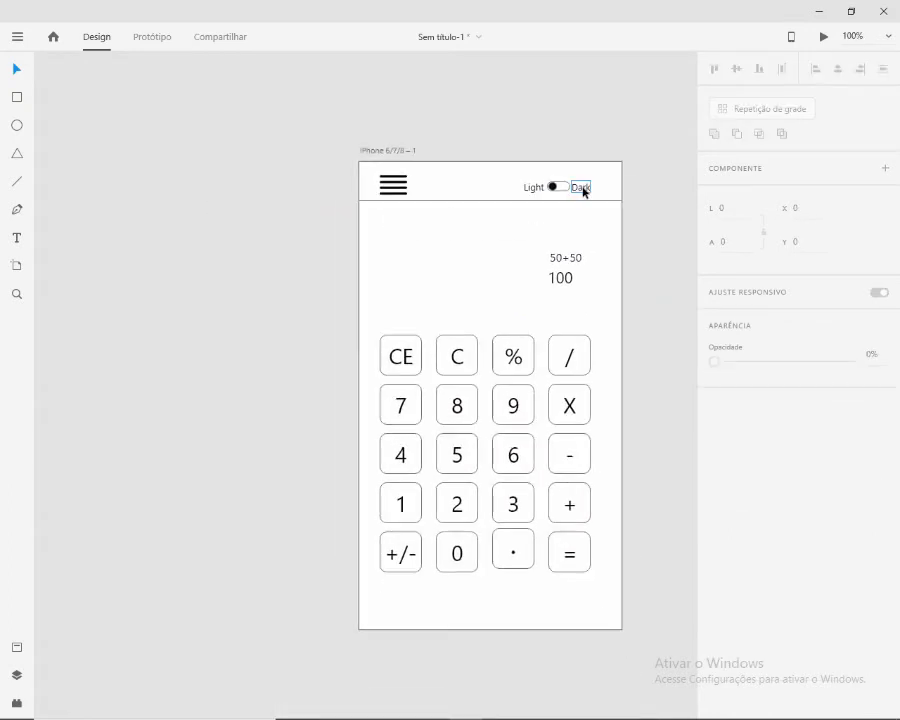
Copy the Dark label to just above the CE key, change the copy to "MC" and set its font size to 15.
click(585, 188)
drag(585, 188, 396, 316)
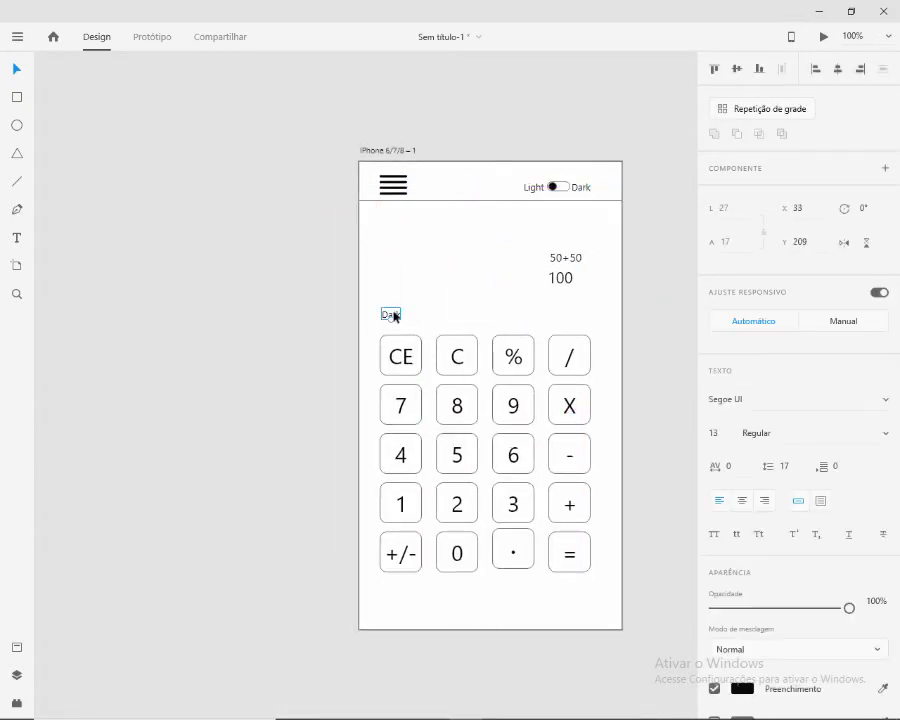
double_click(397, 315)
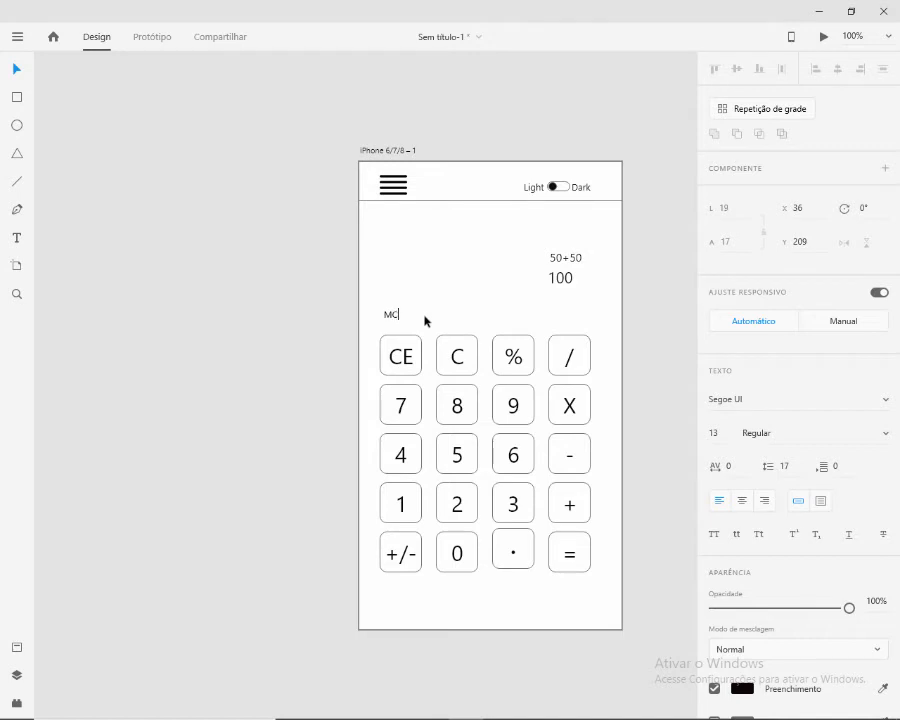
click(392, 319)
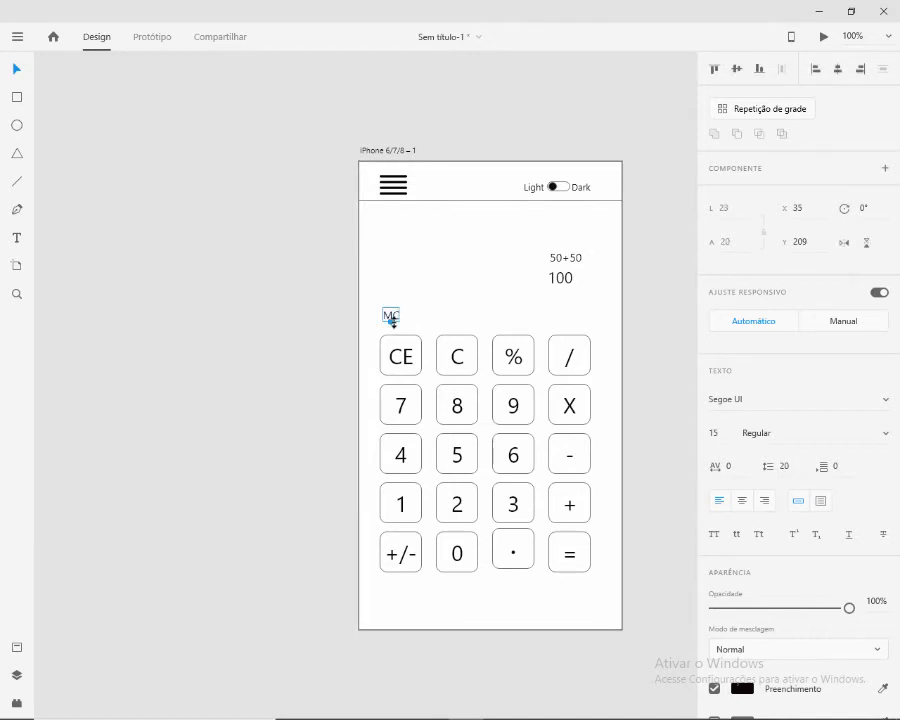
Repeat the MC label into a spaced row of five above the keys, shift the row to X 47 and ungroup the grid.
key(ctrl+r)
drag(416, 314, 526, 316)
drag(437, 313, 457, 313)
drag(396, 322, 402, 324)
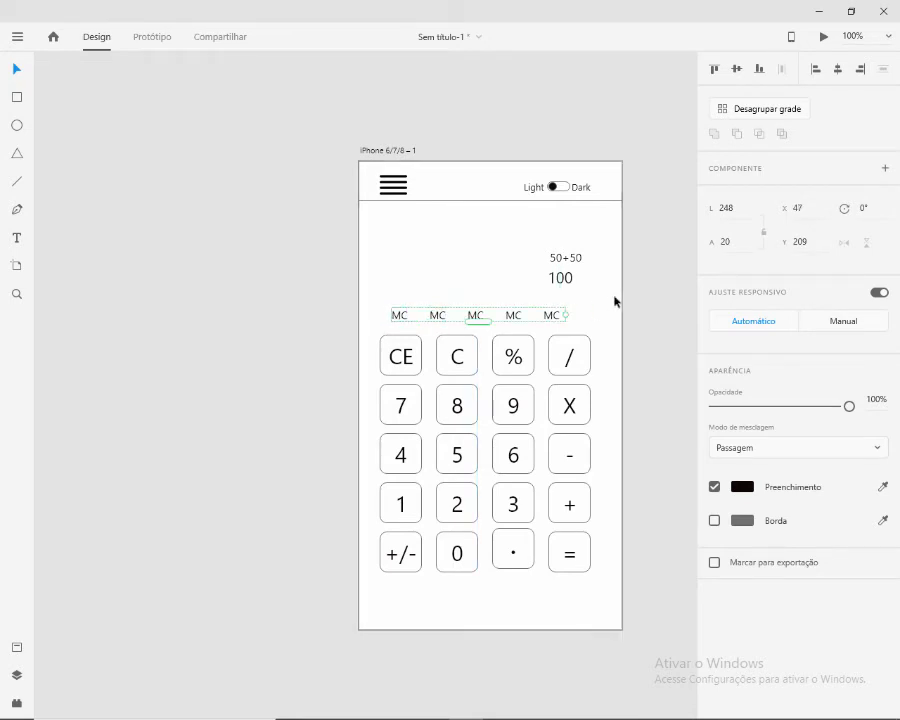
click(759, 109)
click(639, 313)
Change the second to fifth memory labels above the keys to "MR", "M+", "M-" and "MS".
double_click(438, 316)
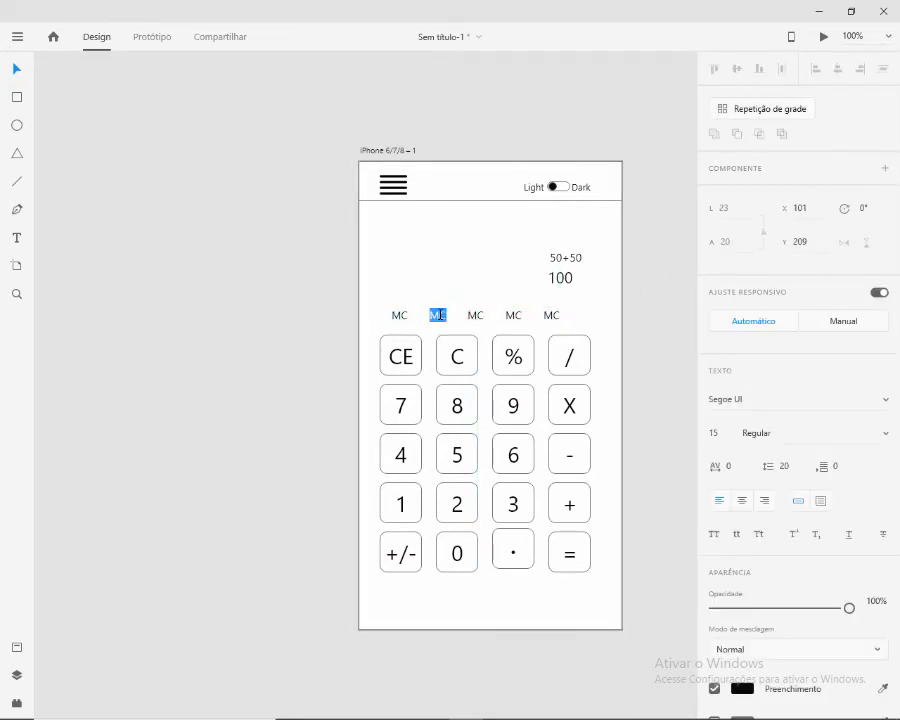
double_click(480, 317)
text(M+)
double_click(514, 316)
double_click(553, 318)
key(Escape)
click(645, 281)
scroll(579, 306, down, 1)
scroll(579, 304, up, 1)
scroll(520, 309, right, 2)
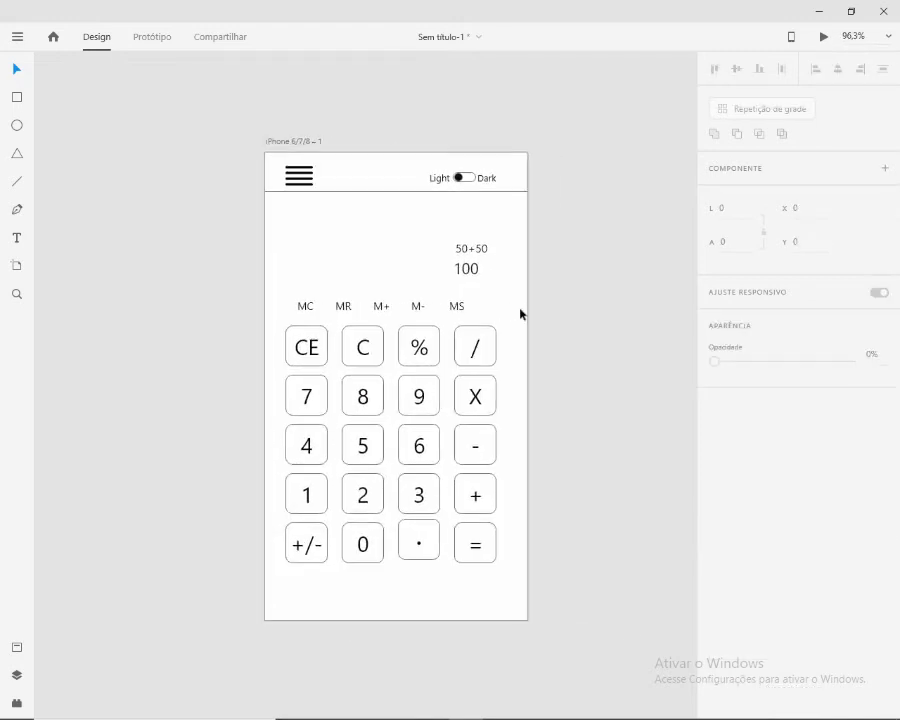
Remove the border from the 375 by 667 background rectangle.
click(527, 257)
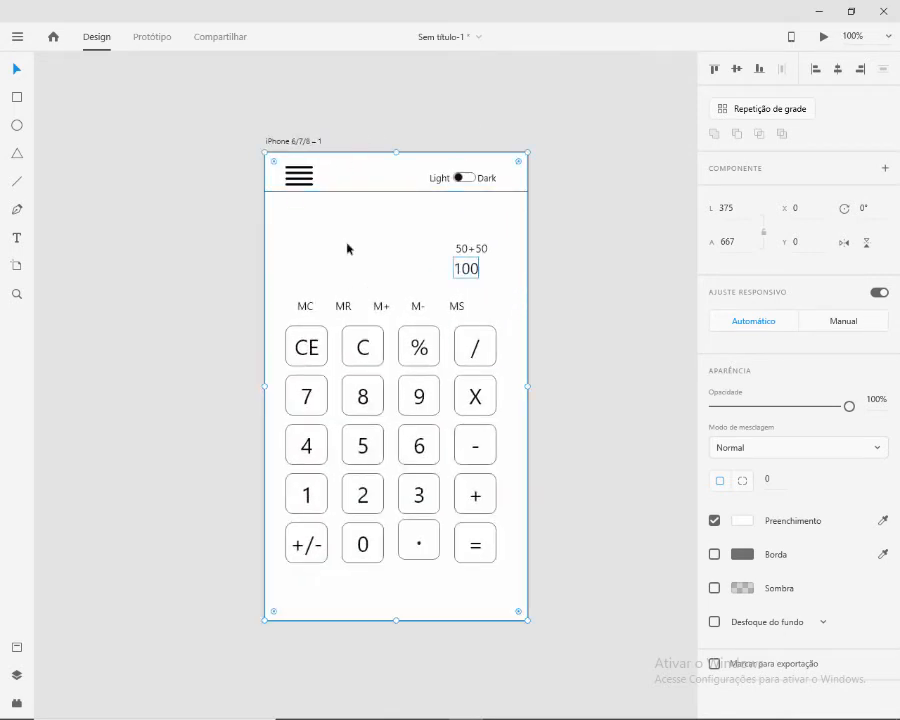
scroll(475, 362, down, 1)
scroll(442, 346, up, 1)
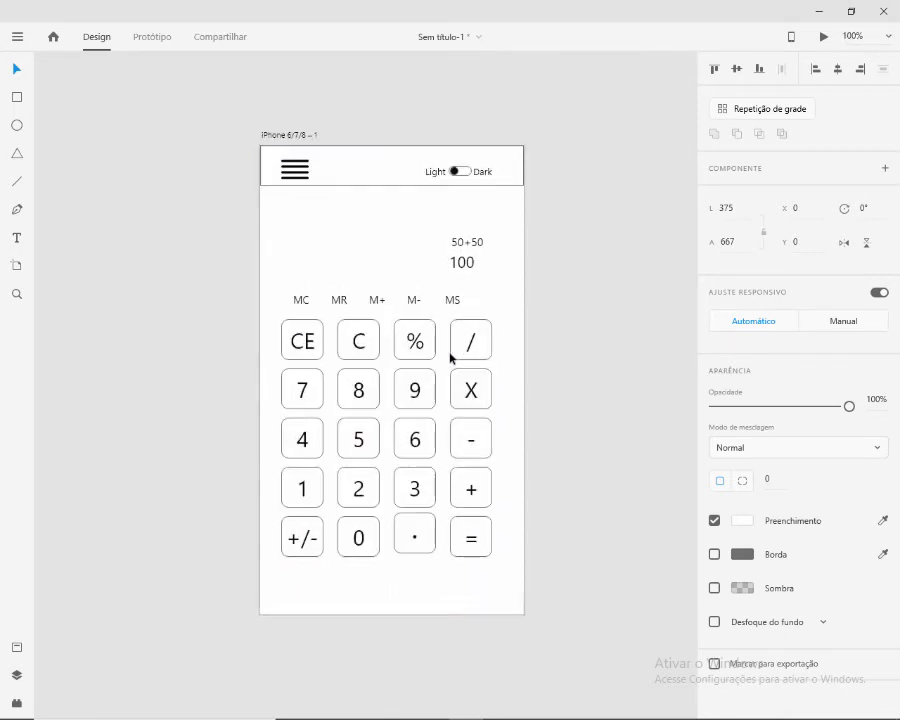
click(313, 351)
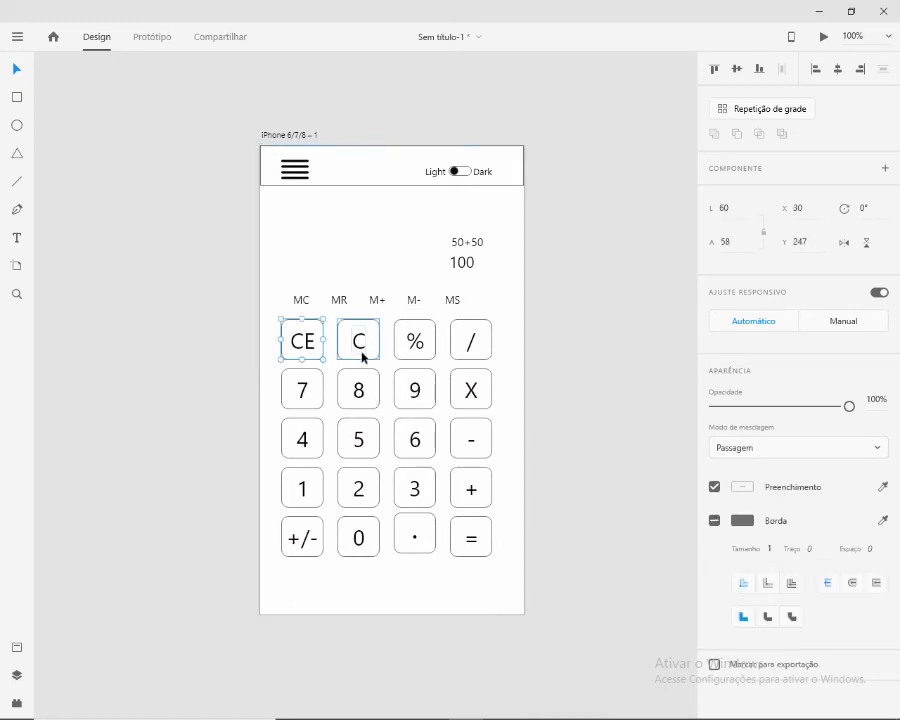
shift+click(362, 357)
drag(461, 348, 523, 297)
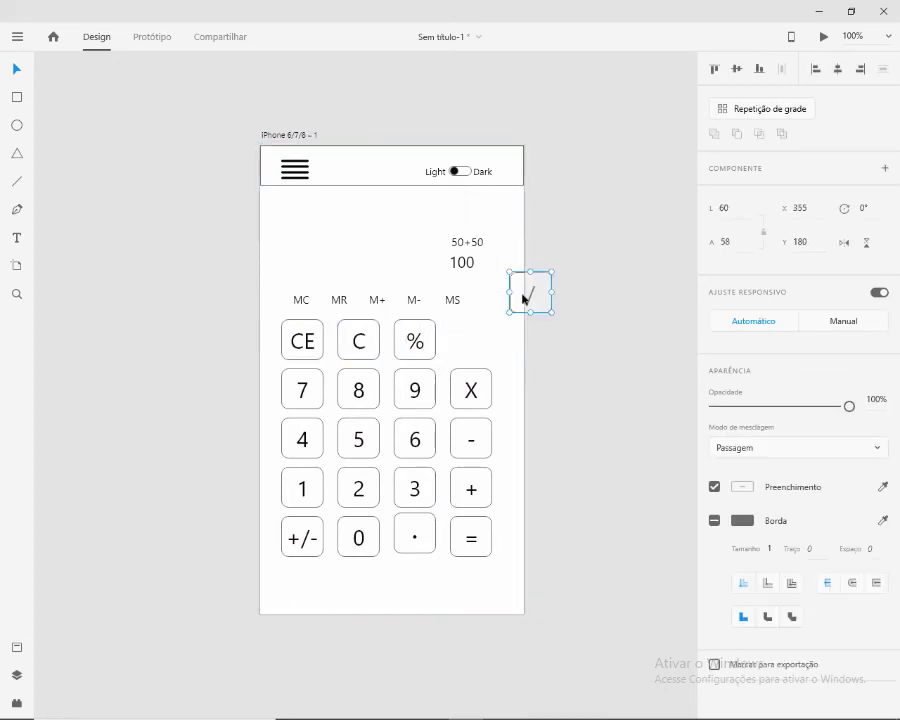
key(ctrl+z)
Try filling the top-row, last-column, "+/-" and decimal point key groups with dark red, and undo the fill.
click(318, 348)
shift+click(365, 346)
shift+click(420, 344)
shift+click(465, 345)
shift+click(470, 396)
shift+click(472, 443)
shift+click(474, 494)
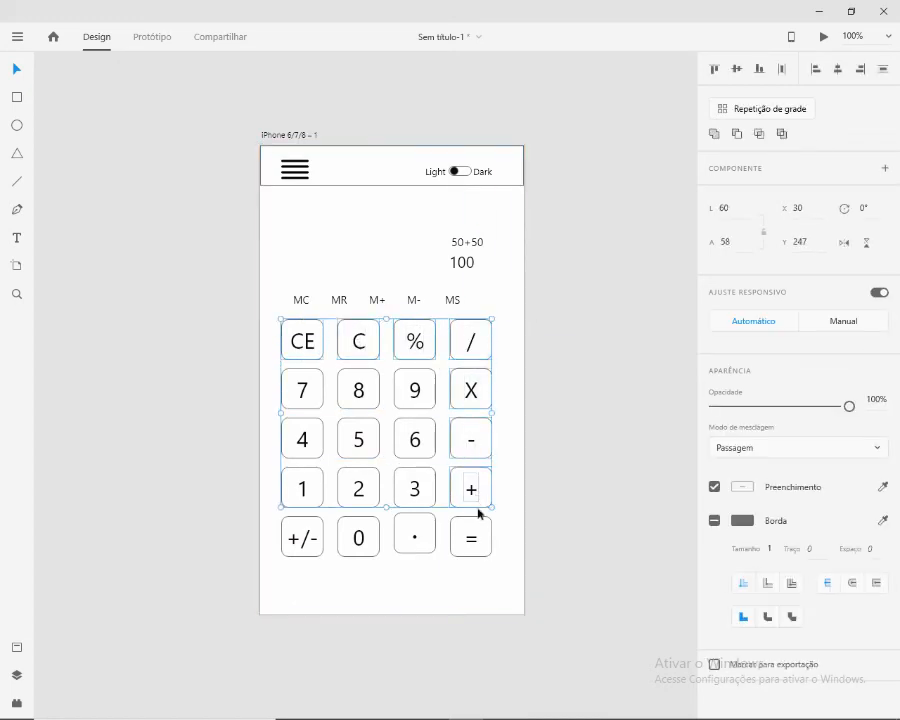
shift+click(470, 536)
shift+click(418, 536)
shift+click(301, 540)
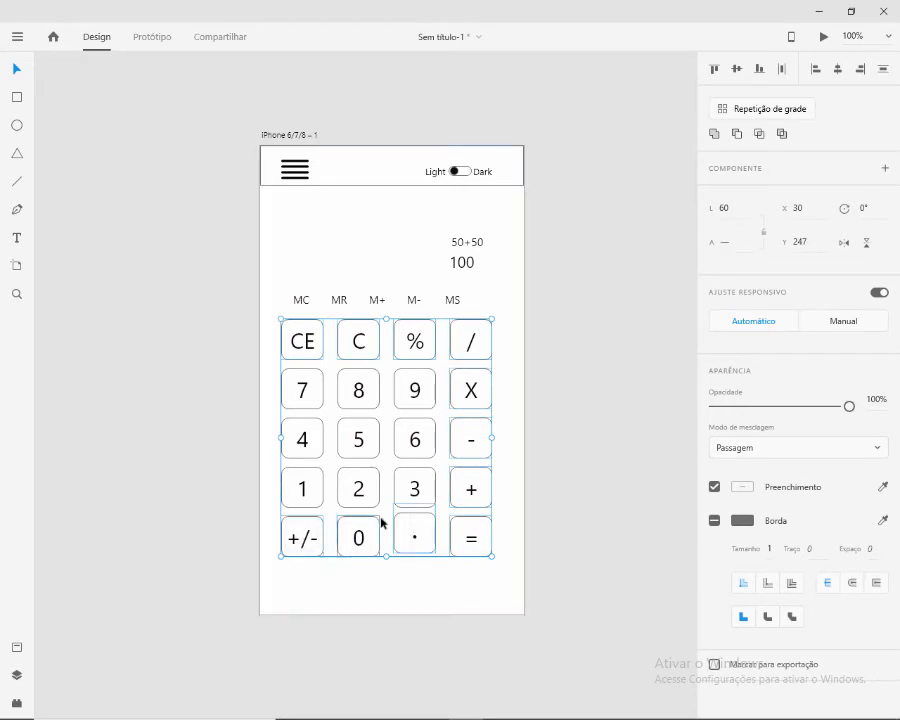
click(742, 487)
click(743, 518)
click(742, 487)
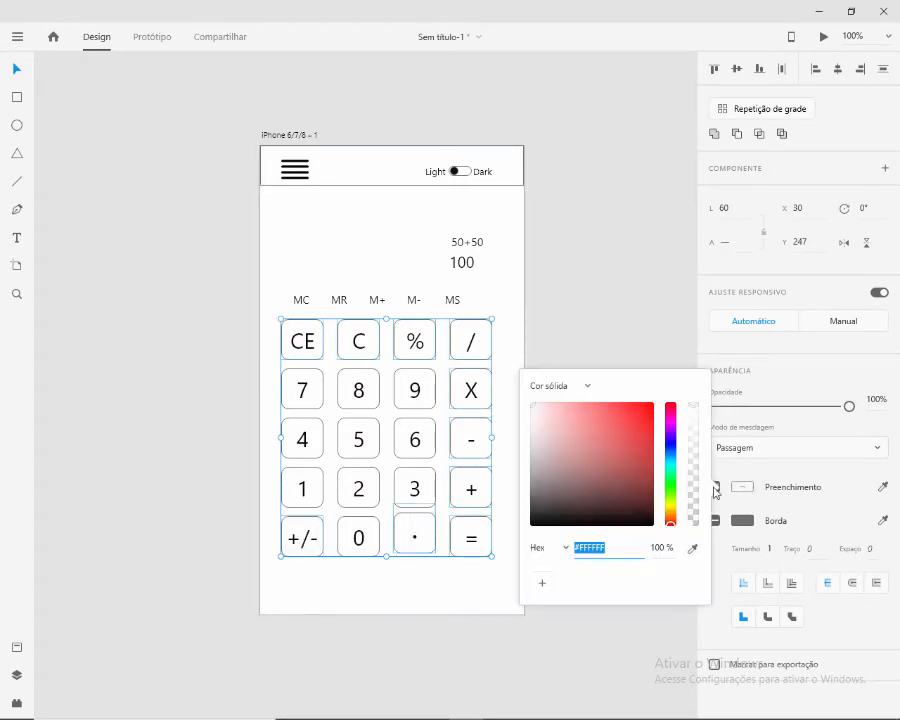
drag(617, 487, 597, 471)
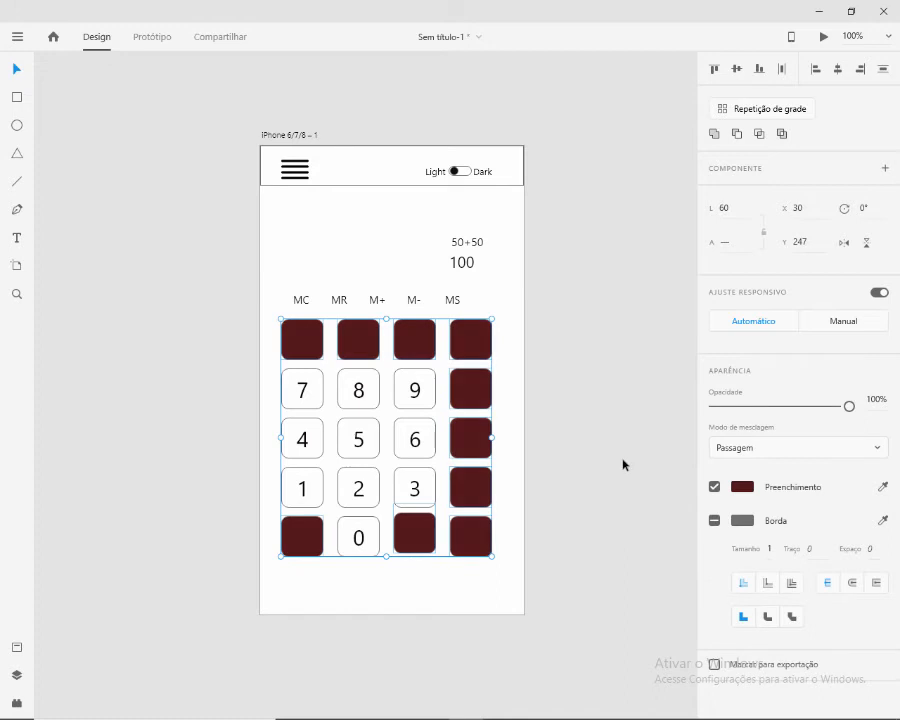
key(ctrl+z)
click(451, 406)
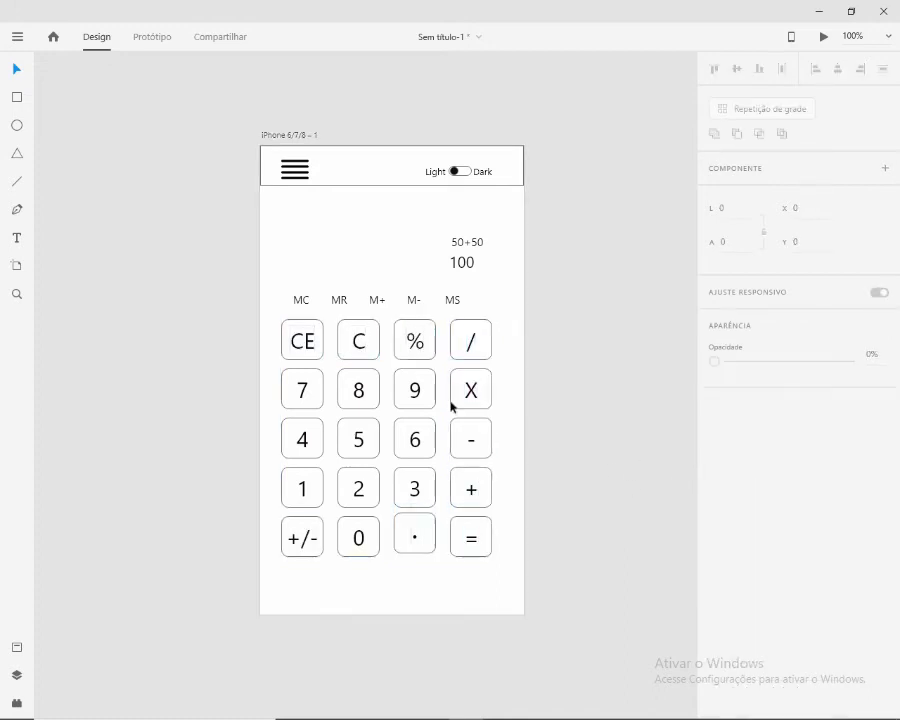
Fill the top row, last column and bottom row keys with light grey.
click(318, 360)
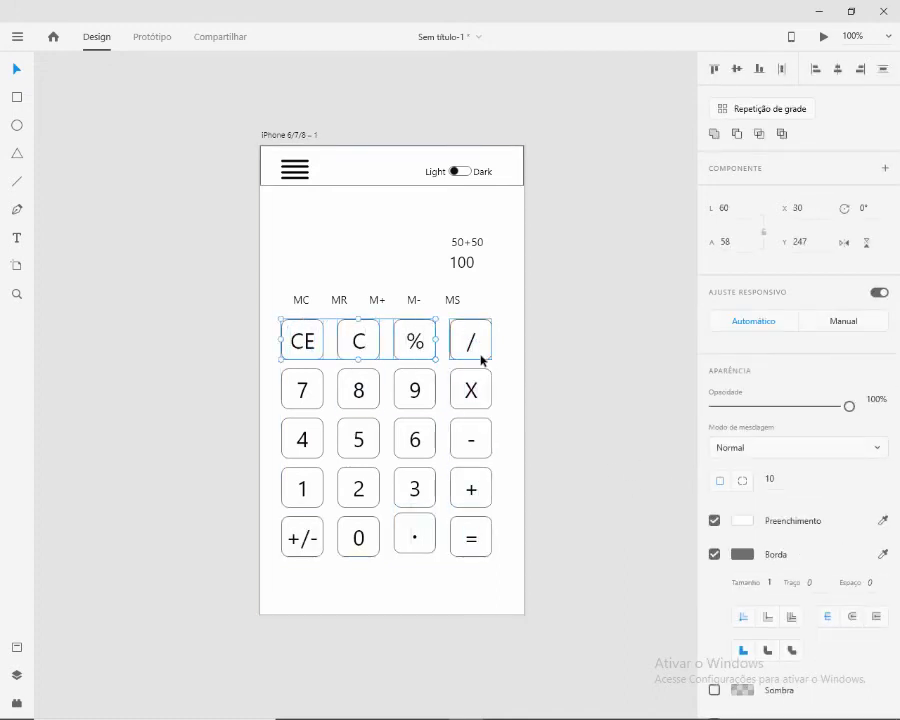
shift+click(363, 532)
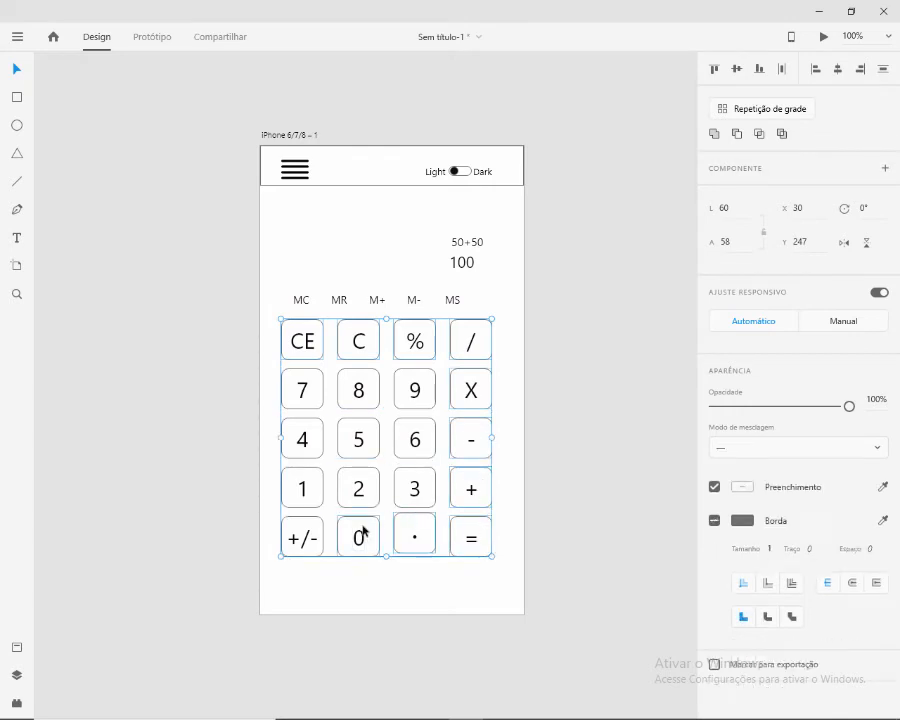
click(742, 487)
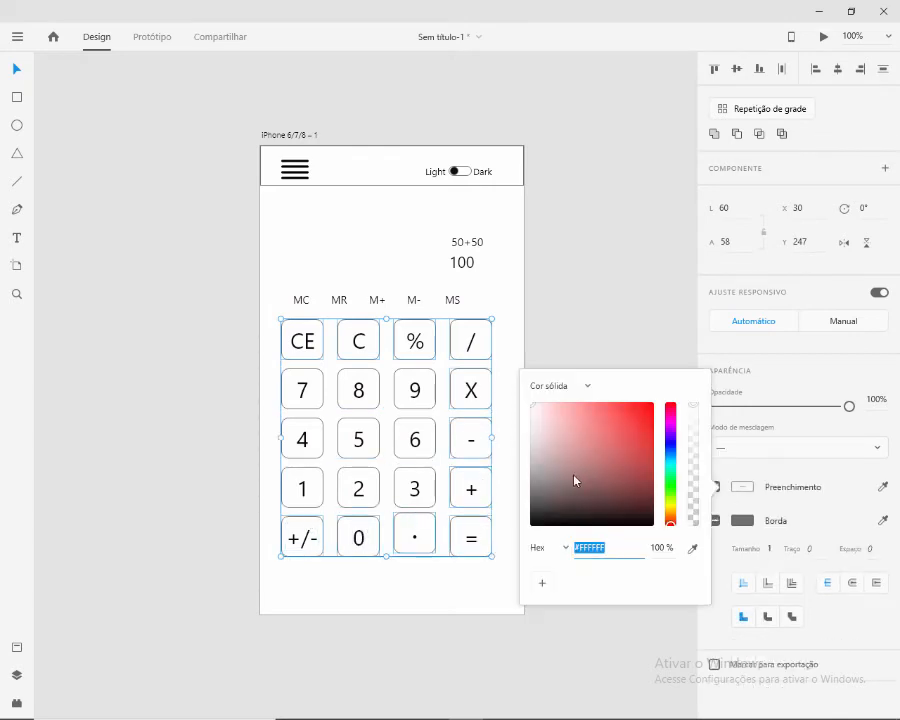
drag(575, 478, 418, 422)
click(668, 465)
drag(549, 441, 495, 418)
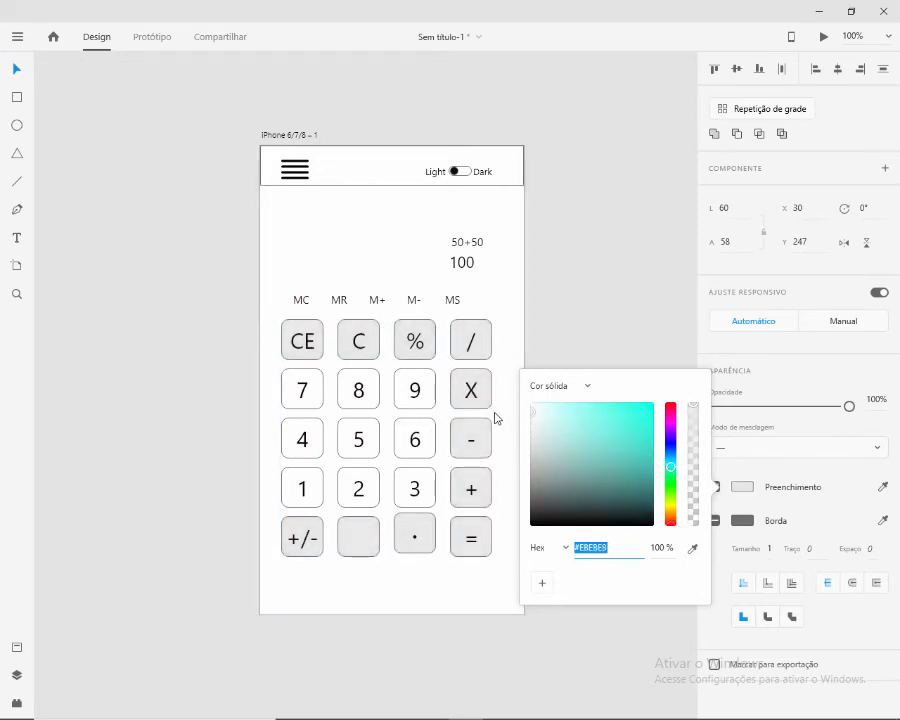
click(601, 343)
Duplicate the iPhone 6/7/8 calculator artboard beside the original.
scroll(532, 331, down, 3)
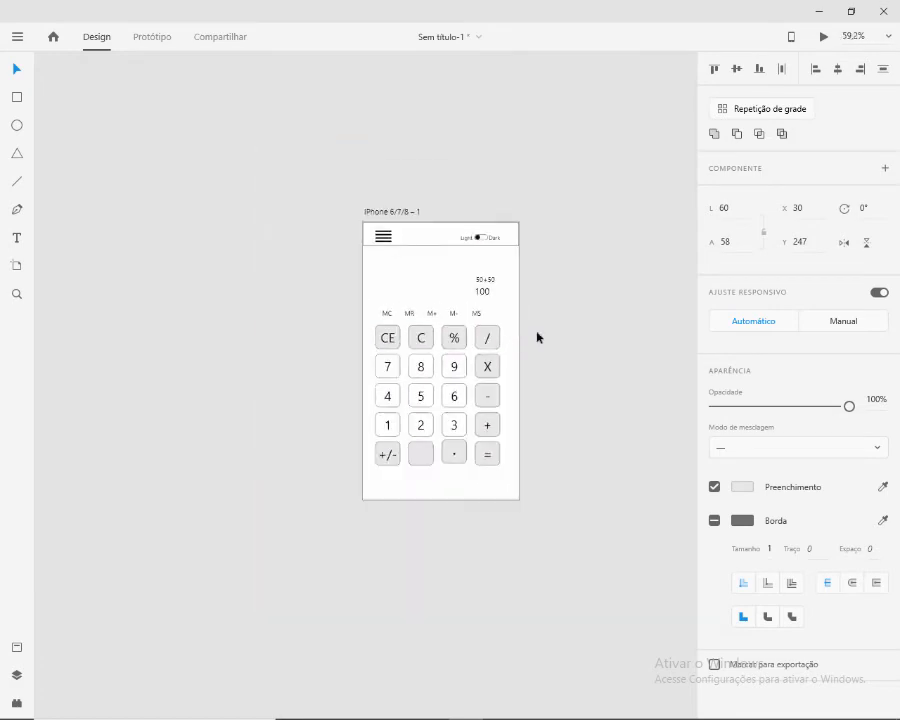
scroll(532, 331, right, 2)
click(274, 221)
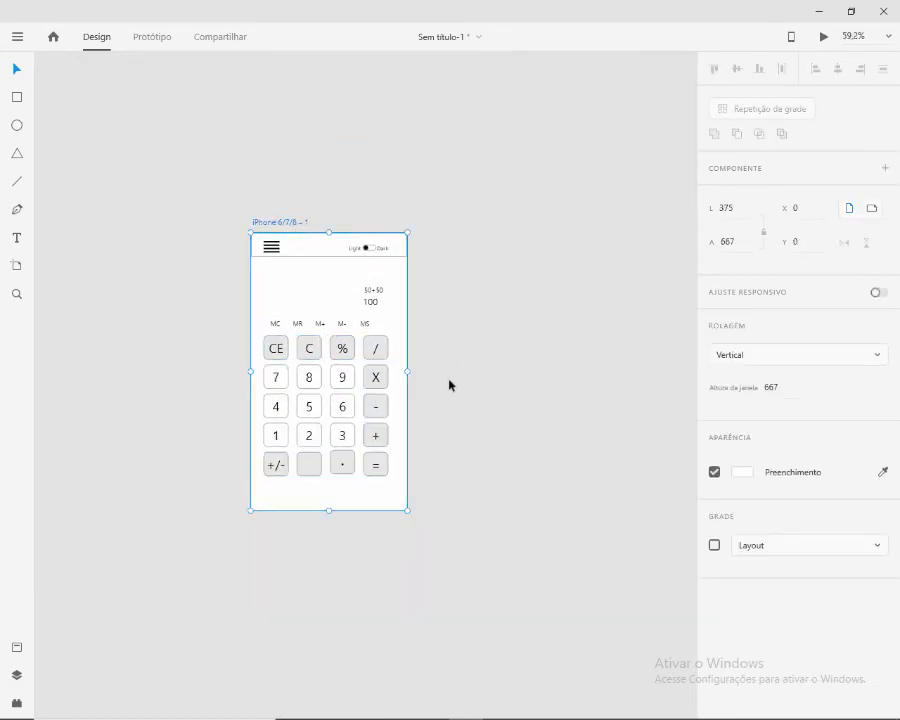
key(ctrl+d)
scroll(516, 233, up, 2)
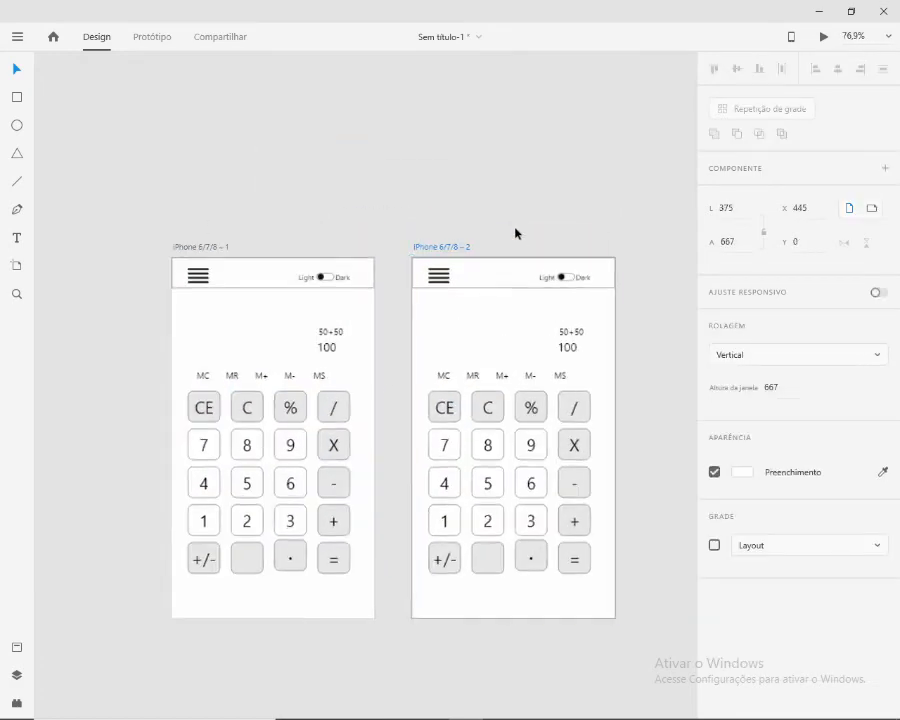
Ungroup the toggle on the second artboard and move its black knob to the Dark end, at X 289.
scroll(446, 296, up, 6)
click(418, 312)
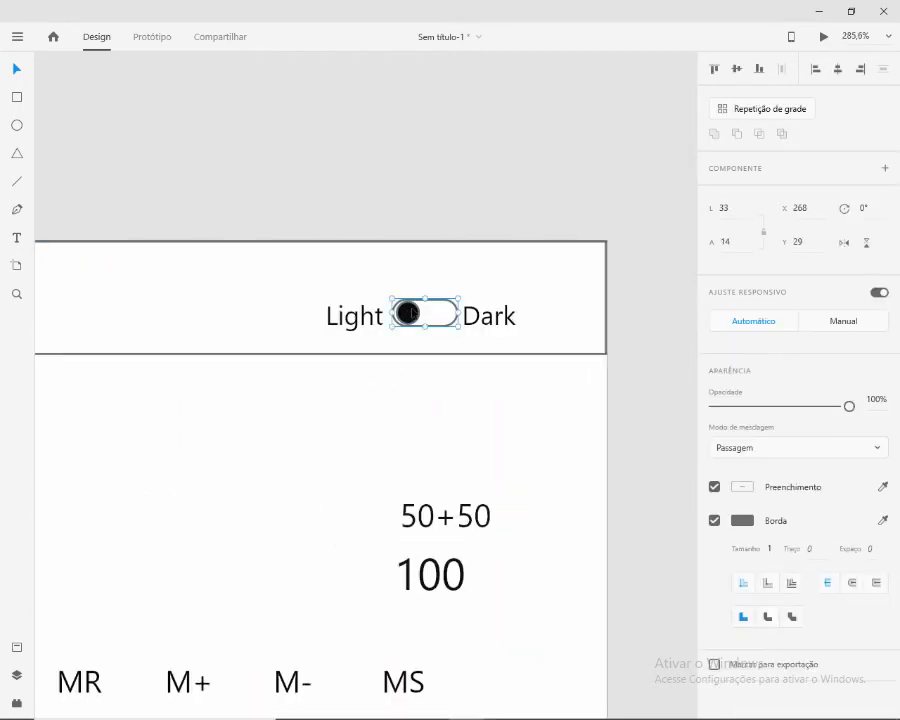
key(ctrl+shift+g)
click(408, 313)
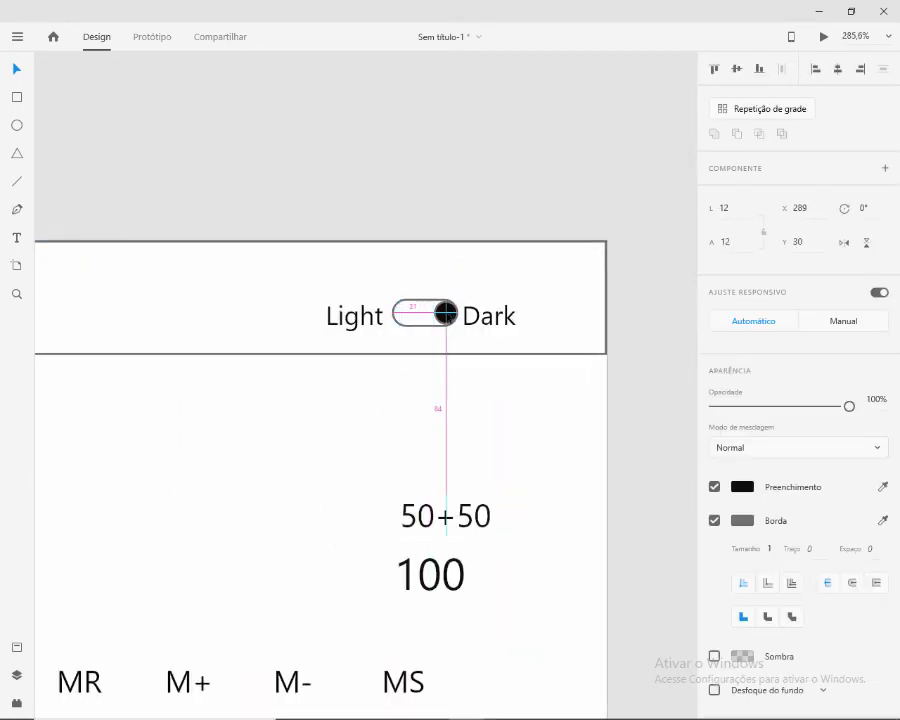
scroll(440, 340, down, 3)
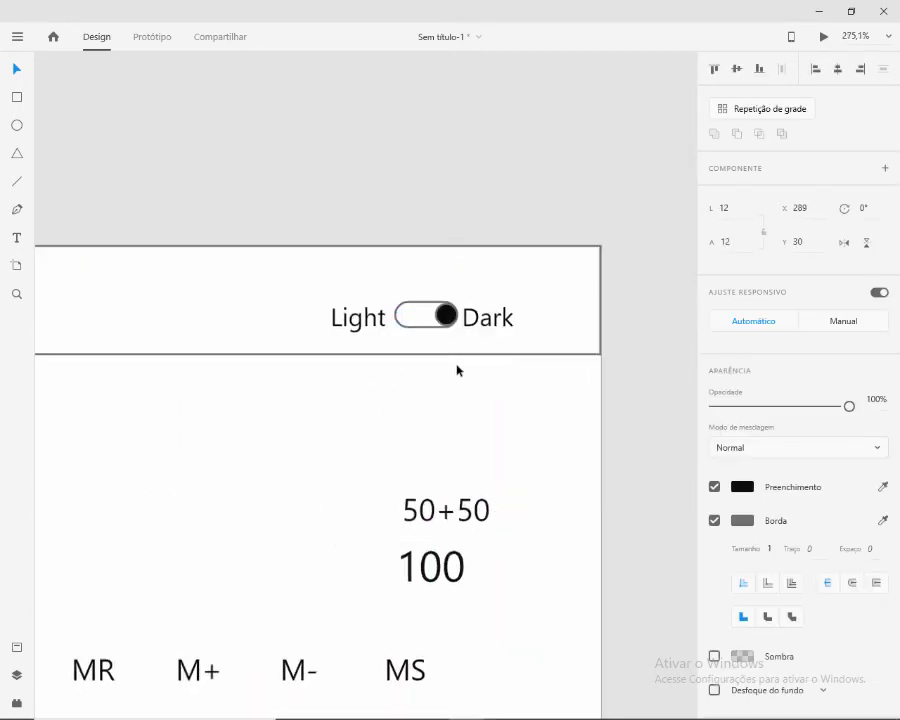
Remove the borders of the header and background rectangles on the second artboard and fill them with near-black #1E1E1E.
click(392, 305)
drag(423, 323, 494, 247)
drag(390, 261, 425, 297)
shift+click(430, 213)
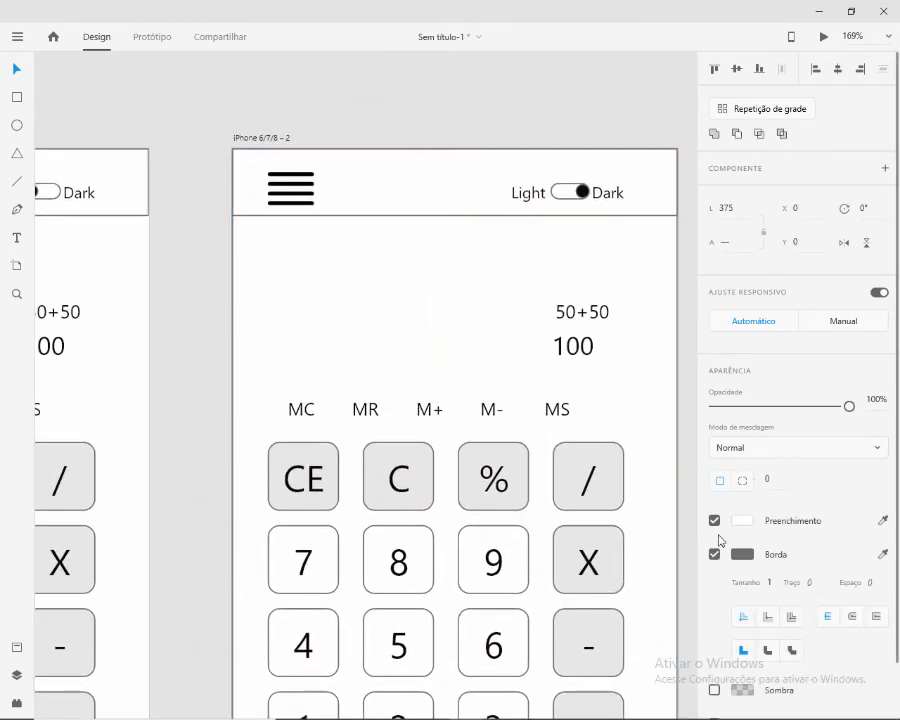
click(714, 554)
click(459, 223)
click(742, 520)
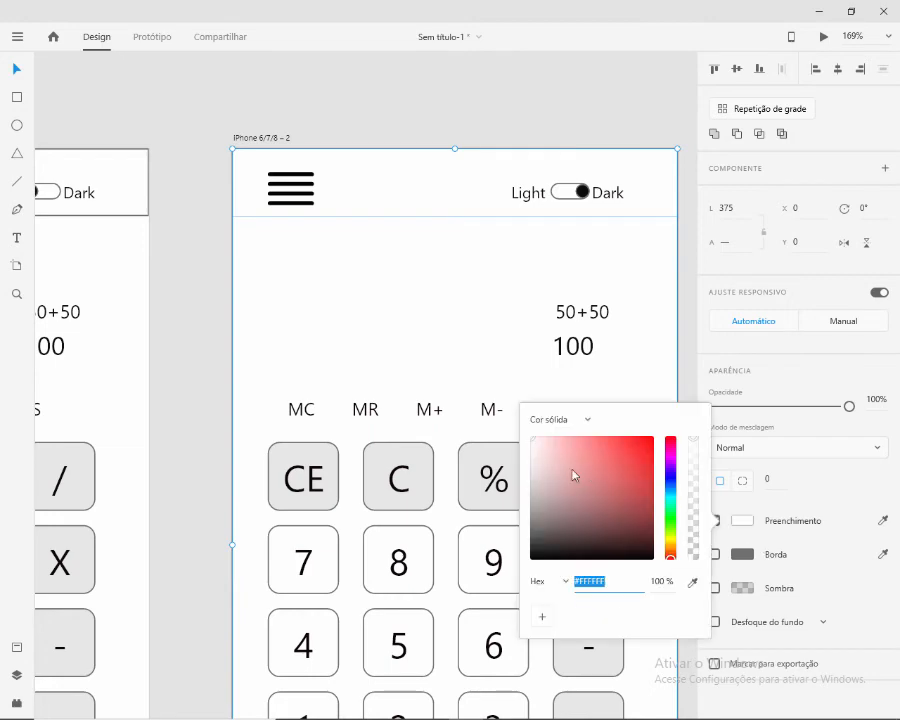
drag(572, 472, 480, 545)
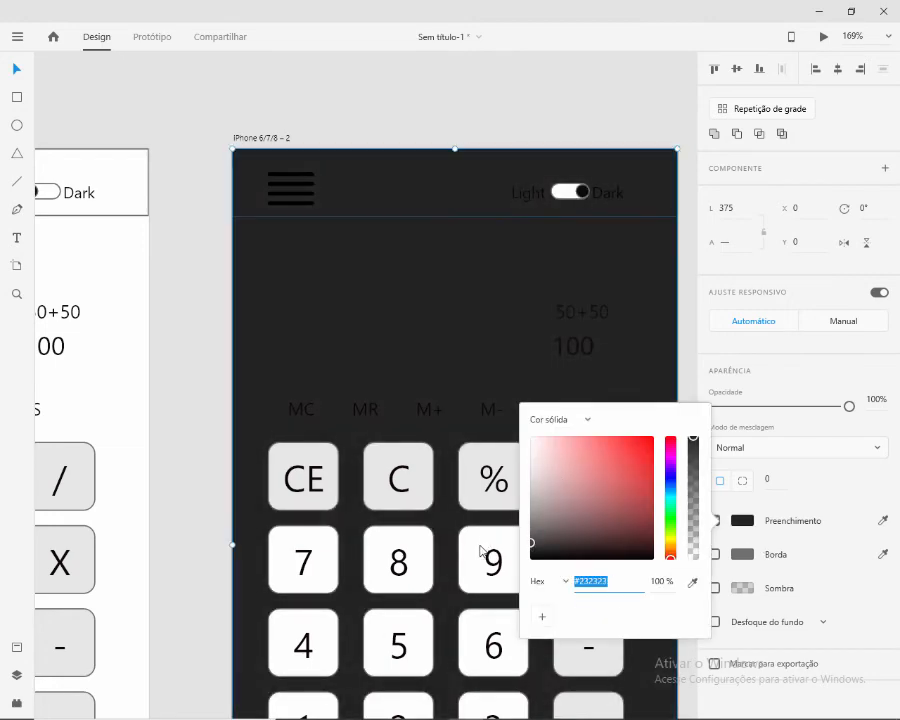
click(570, 125)
scroll(568, 259, down, 3)
scroll(540, 378, down, 2)
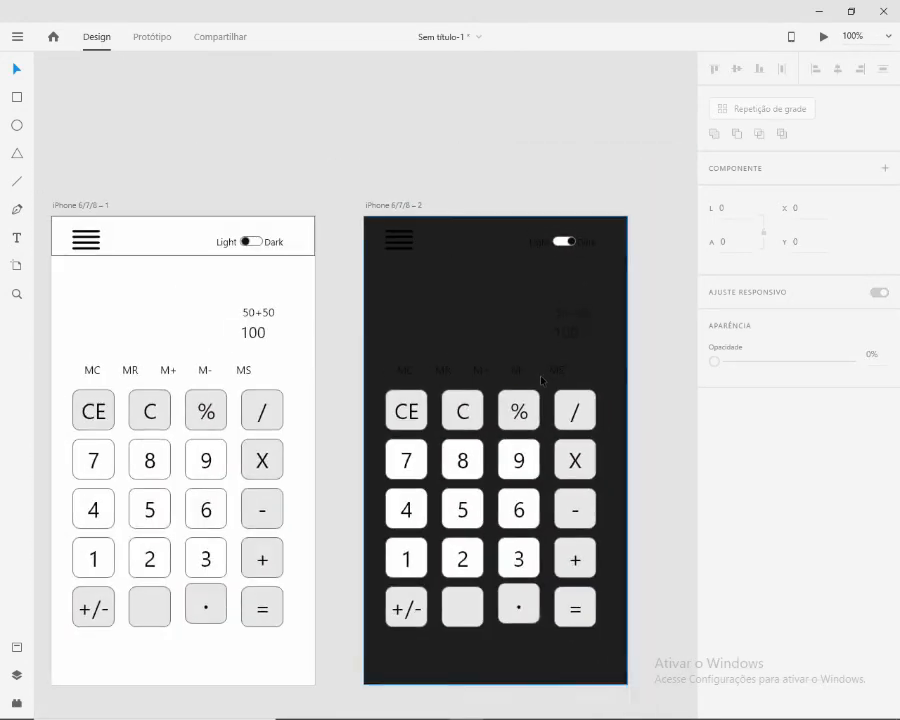
Fill the MC, MR, M+, M- and MS labels on the dark artboard with light grey #ECECEC.
click(403, 243)
scroll(448, 354, up, 5)
click(376, 383)
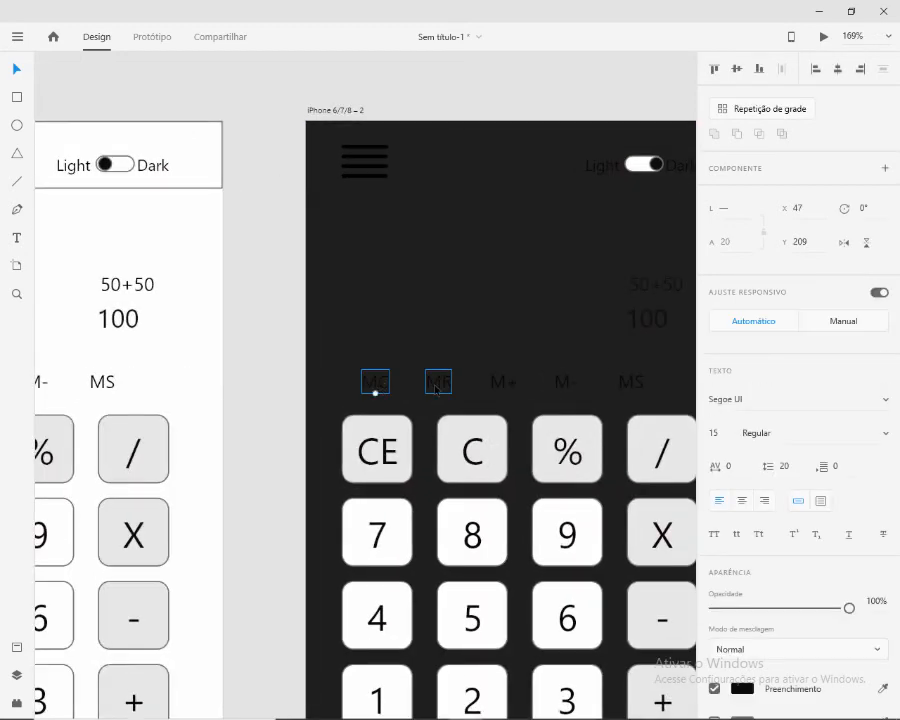
shift+click(628, 383)
drag(488, 396, 349, 404)
click(743, 688)
drag(555, 603, 483, 529)
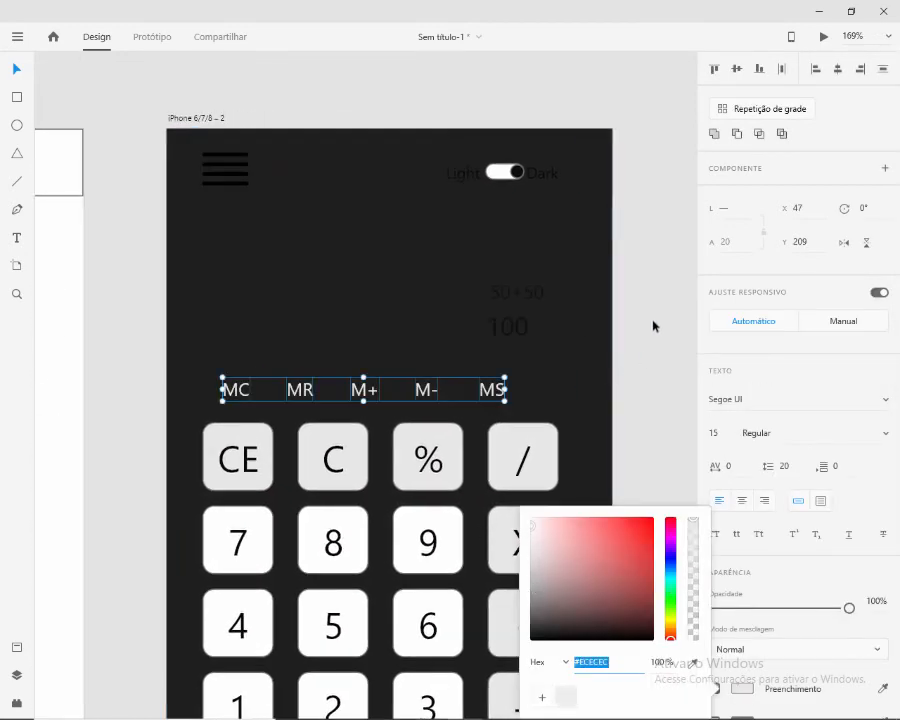
Apply the light grey #ECECEC fill to the two display numbers and the Light and Dark labels on the dark artboard.
click(512, 318)
click(742, 689)
click(562, 692)
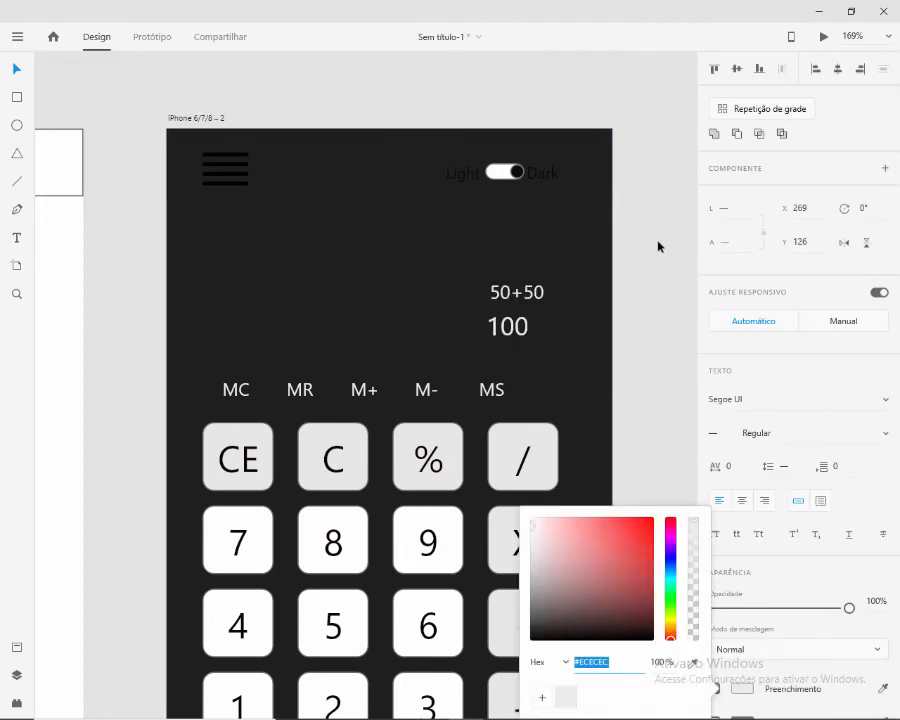
scroll(657, 245, up, 2)
click(550, 267)
shift+click(482, 273)
click(742, 689)
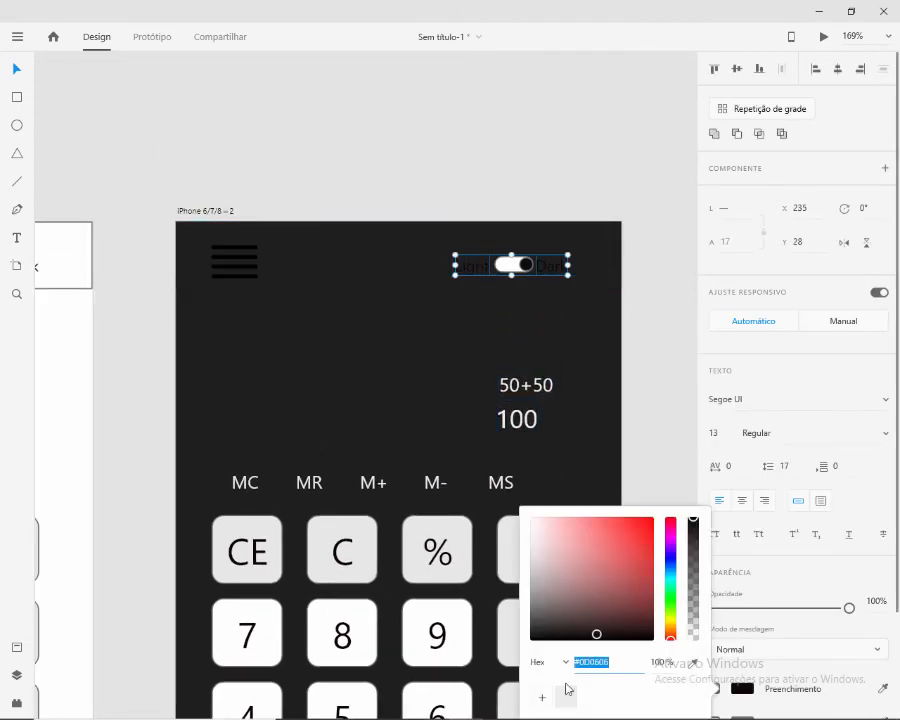
click(564, 692)
click(640, 223)
Fill the dark artboard's toggle track with the sampled background colour #1E1E1E, keeping its grey border on.
scroll(582, 202, up, 2)
click(463, 308)
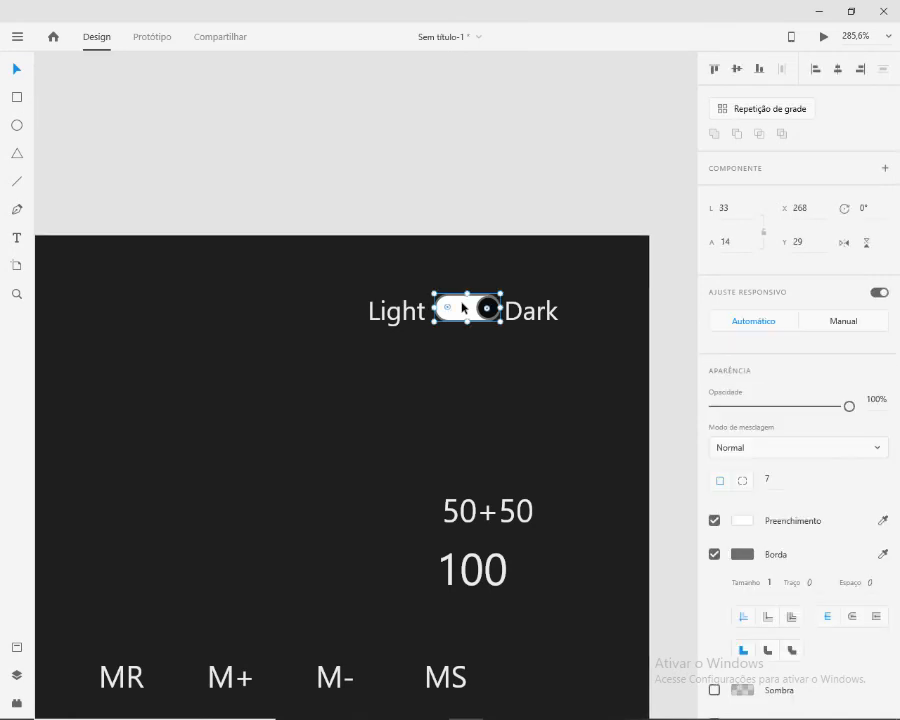
scroll(463, 308, up, 4)
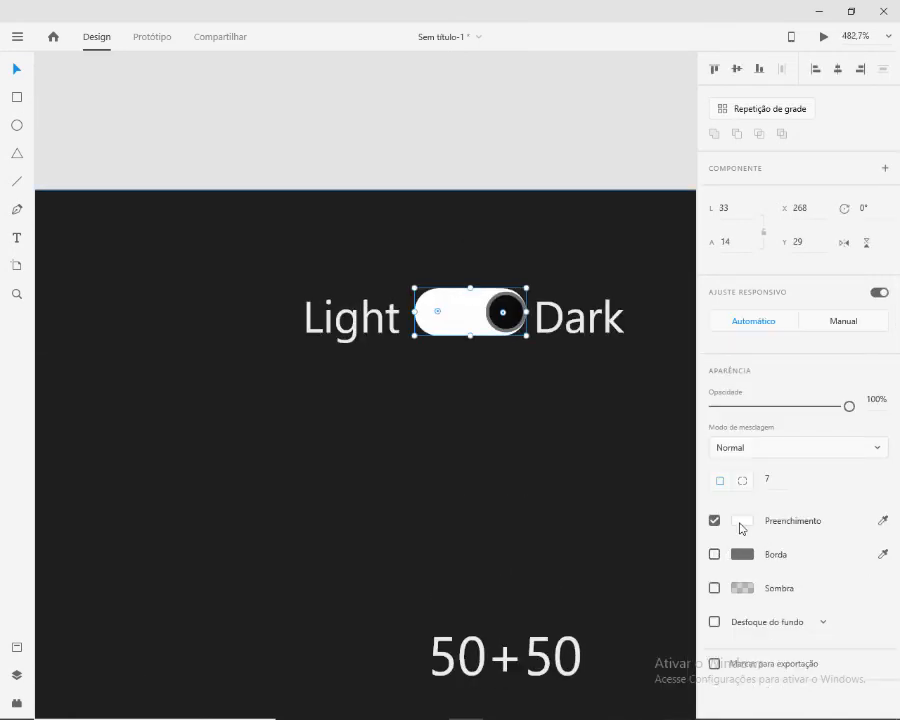
click(741, 522)
click(692, 582)
click(477, 499)
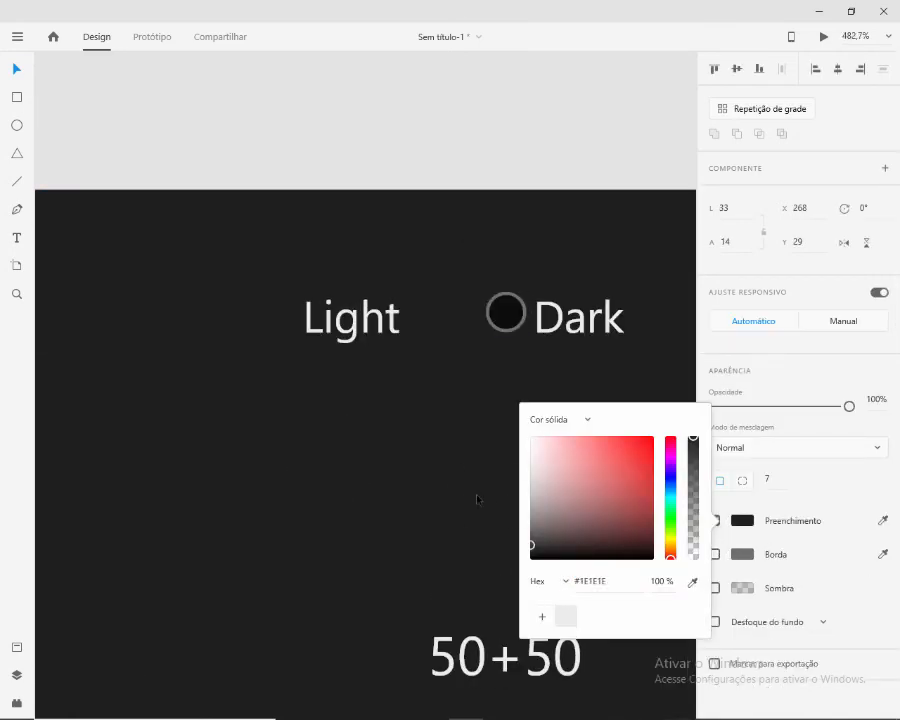
click(758, 541)
click(714, 554)
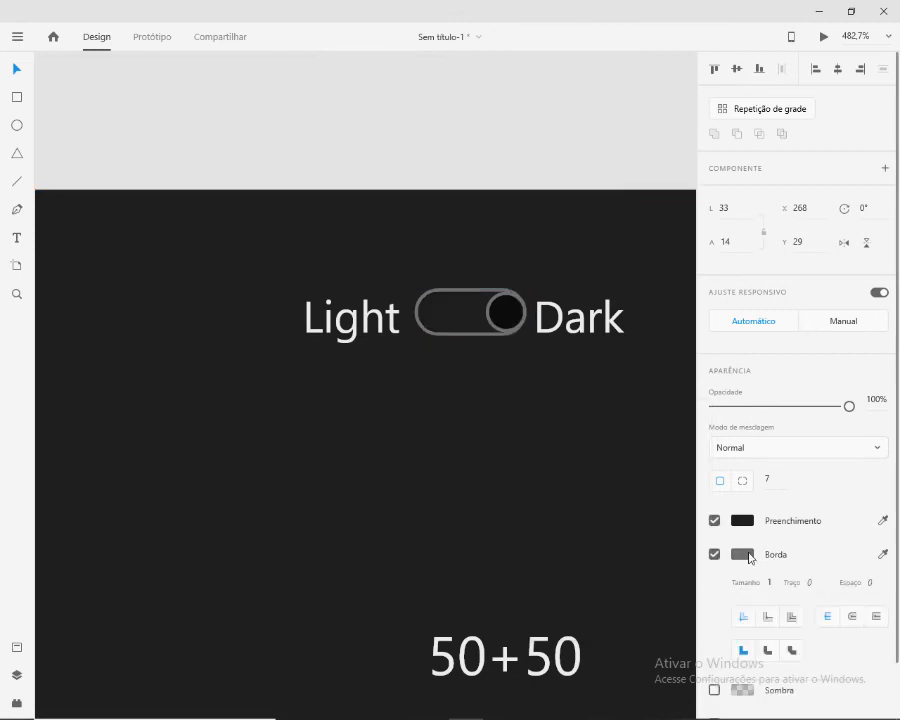
Fill the toggle knob on the dark artboard with white #FFFFFF.
click(506, 312)
click(741, 487)
click(590, 582)
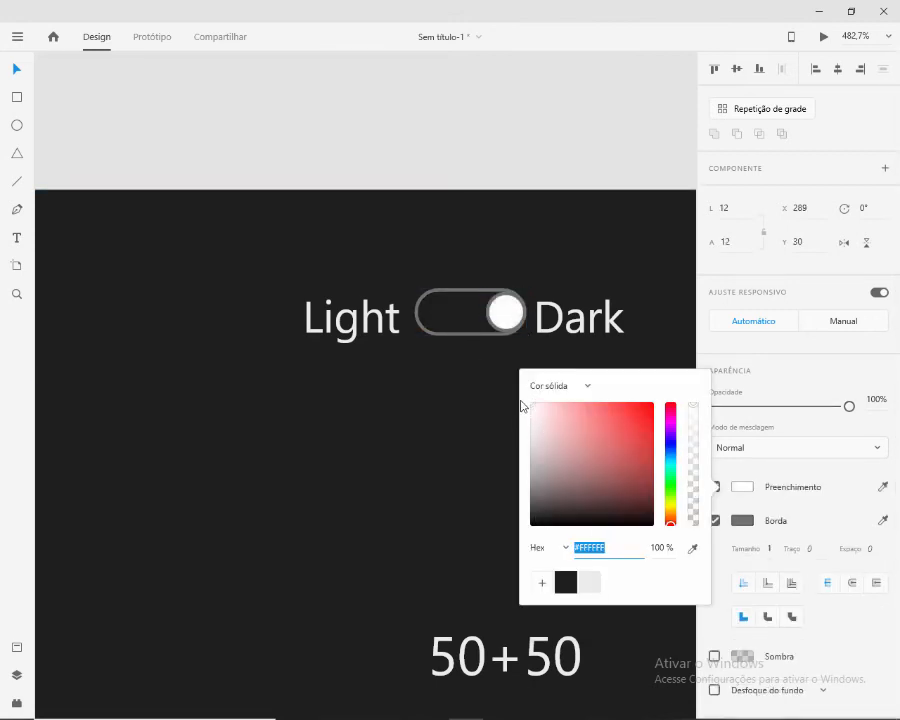
scroll(422, 426, down, 6)
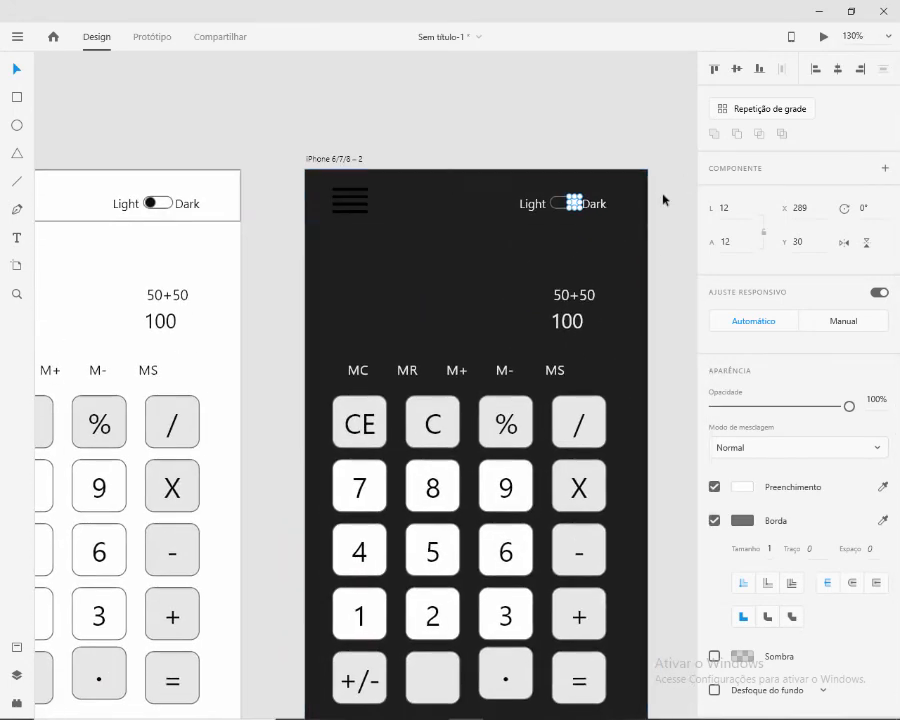
click(663, 200)
scroll(543, 308, down, 2)
scroll(543, 308, up, 1)
Fill the four bars of the hamburger menu icon on the dark artboard with light grey #ECECEC.
drag(589, 429, 519, 431)
scroll(432, 380, up, 2)
scroll(434, 378, up, 3)
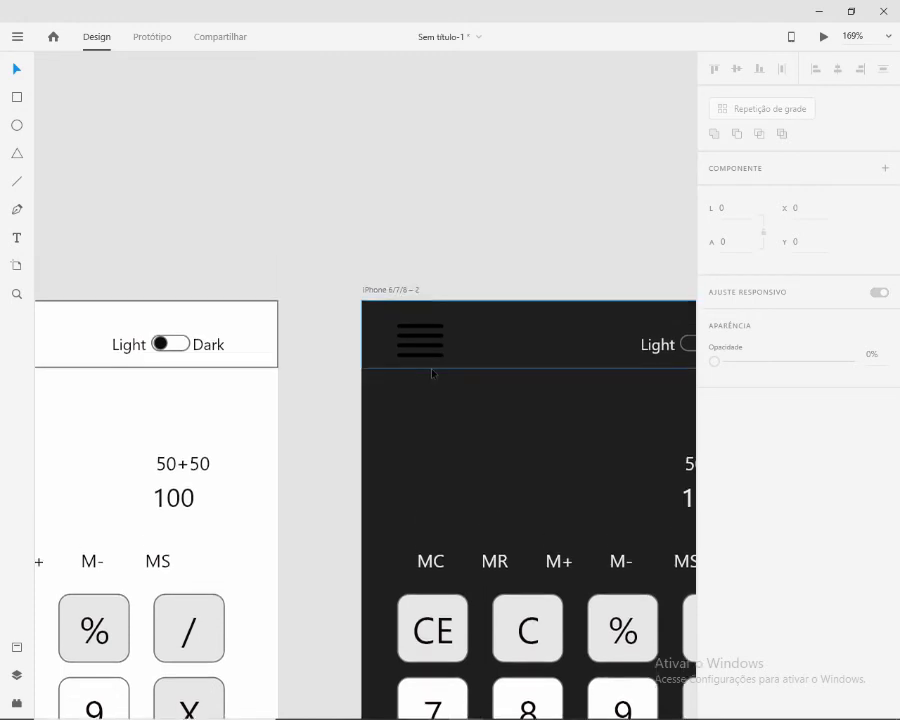
scroll(432, 373, up, 3)
click(426, 342)
scroll(426, 342, up, 3)
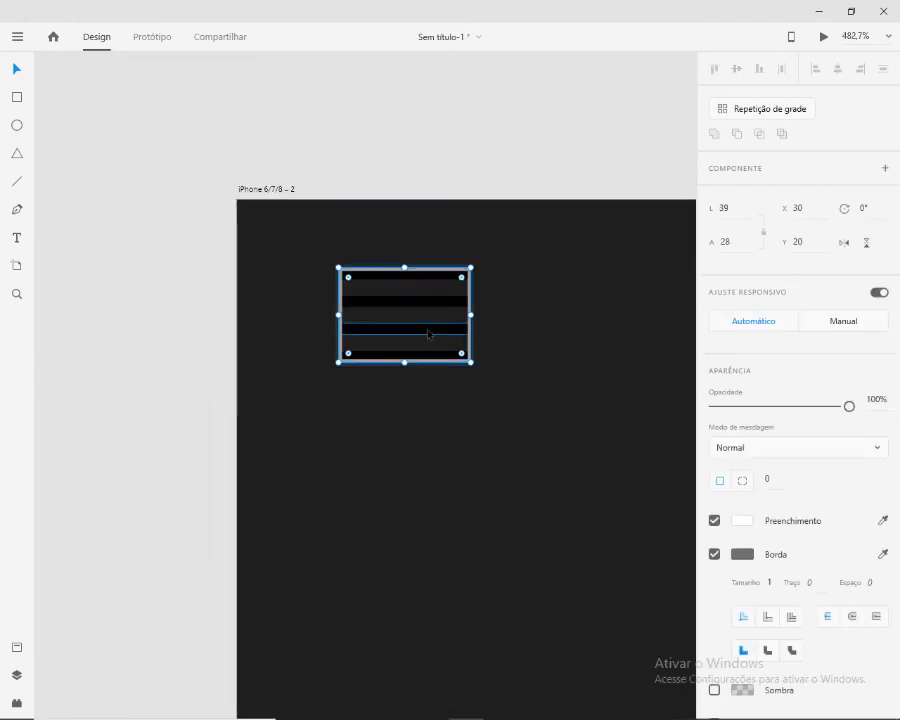
scroll(428, 333, up, 4)
key(Escape)
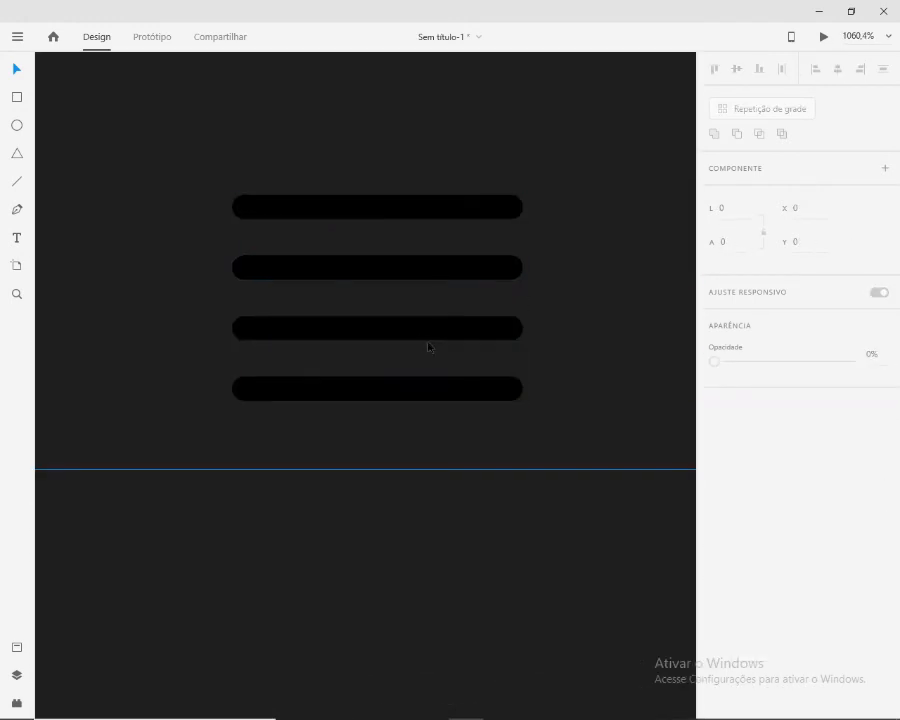
click(421, 333)
click(740, 486)
click(624, 488)
drag(624, 488, 495, 414)
click(615, 578)
scroll(513, 496, down, 4)
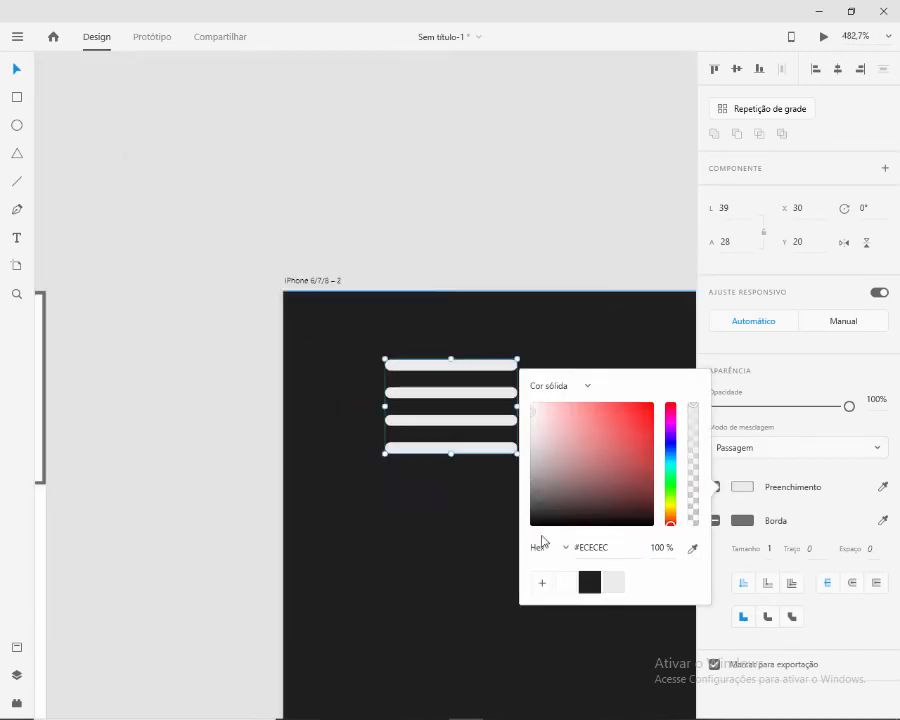
scroll(338, 418, down, 5)
click(562, 277)
Fill the blank key group between +/- and the decimal point on the dark artboard with white #FFFFFF.
scroll(557, 309, down, 2)
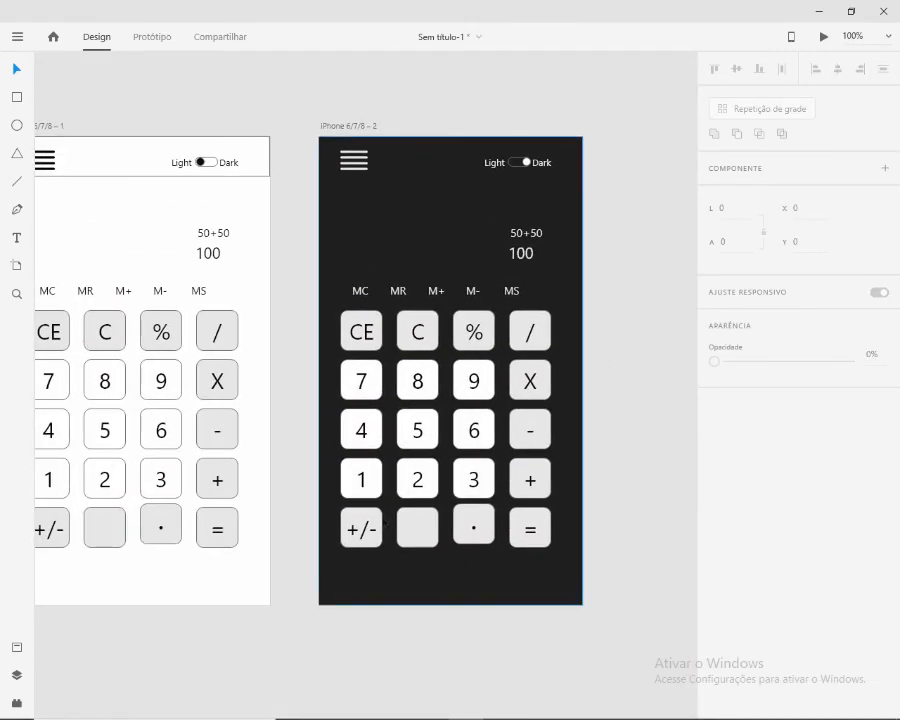
click(366, 514)
shift+click(430, 514)
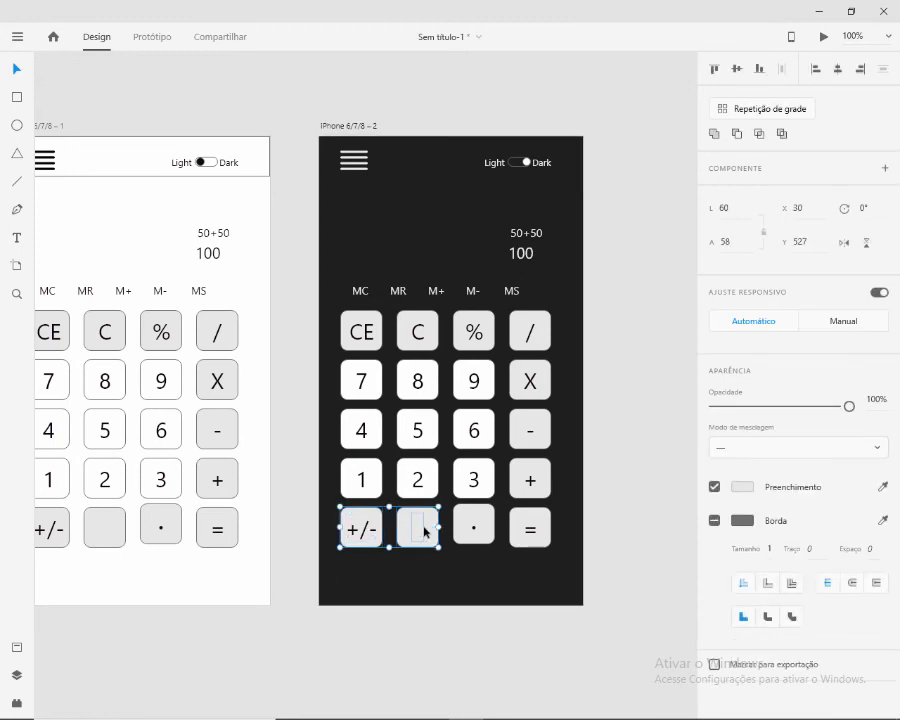
click(425, 532)
click(742, 487)
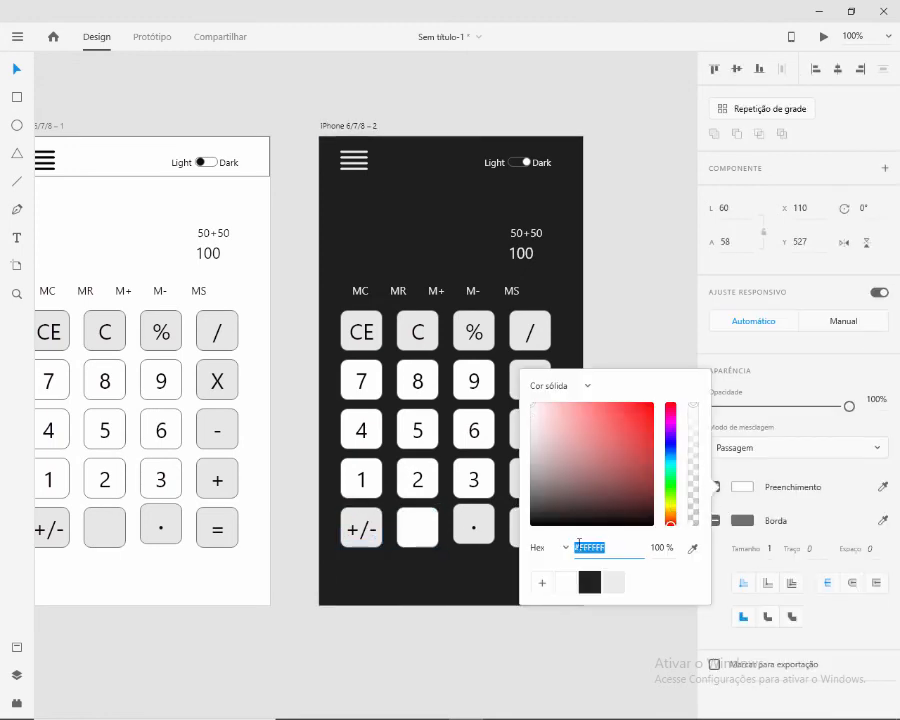
click(525, 641)
click(421, 527)
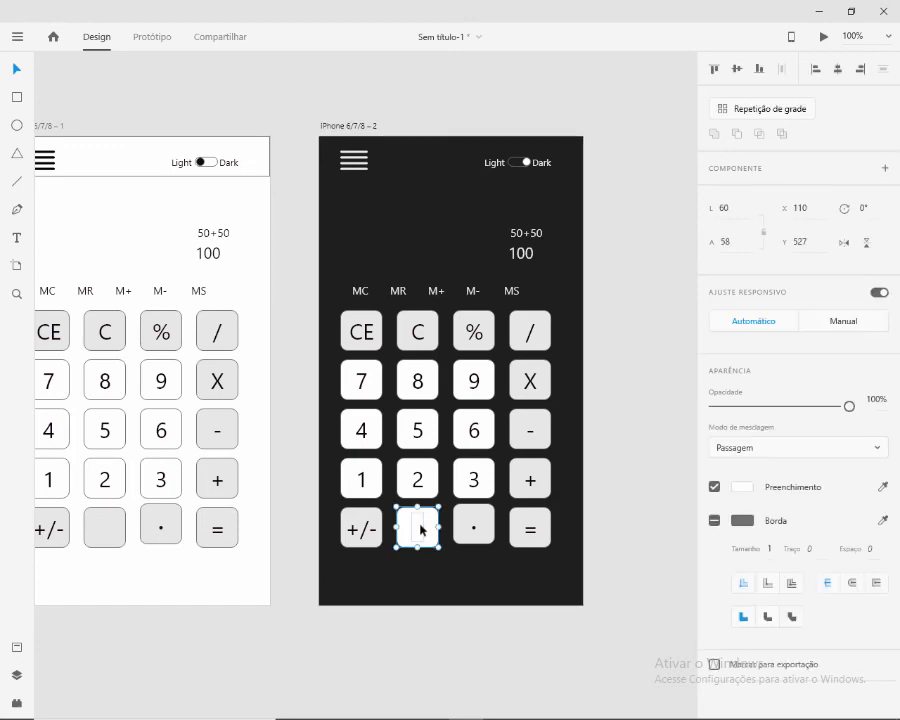
Ungroup the blank key on the dark artboard and fill its digit 0 with near-black #1E1E1E.
scroll(420, 526, up, 3)
key(ctrl+shift+g)
click(470, 591)
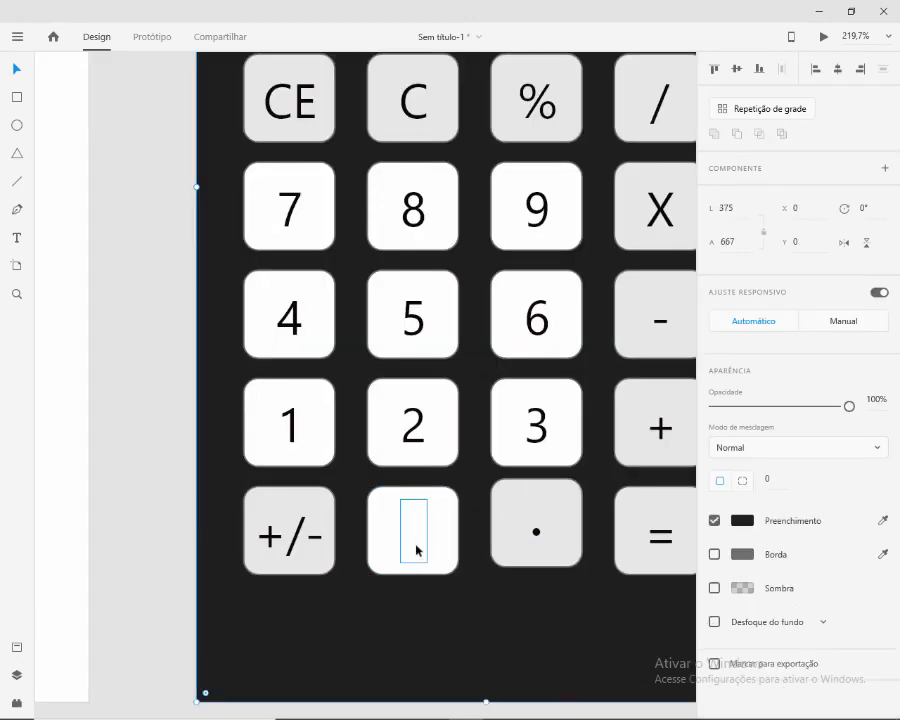
click(415, 549)
scroll(764, 640, down, 2)
click(742, 560)
click(590, 644)
Fill the top row, last column and bottom row keys on the dark artboard with orange.
click(442, 542)
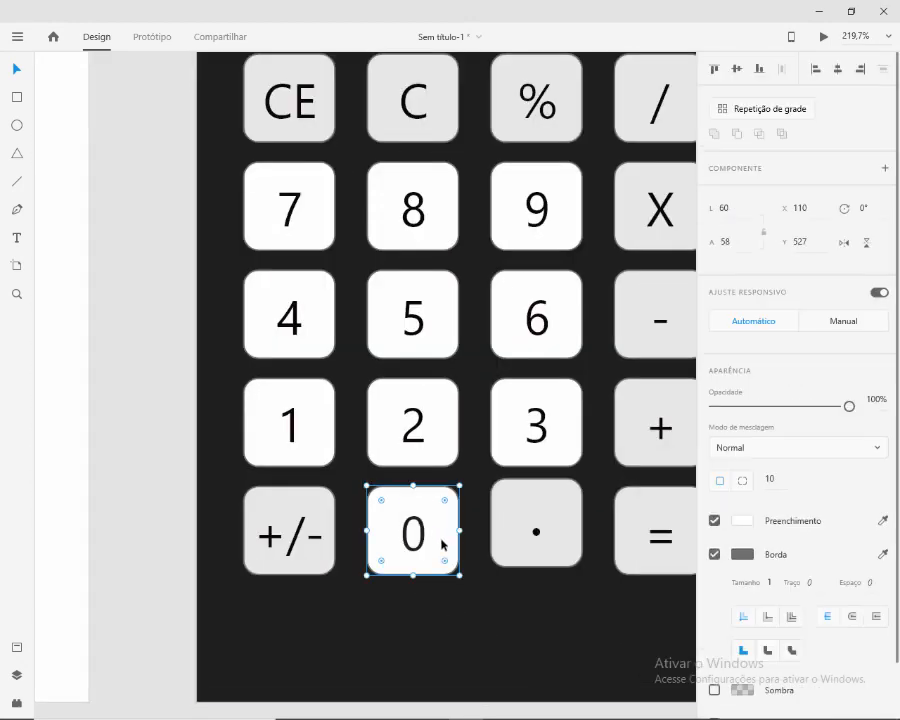
shift+click(324, 488)
scroll(404, 536, down, 5)
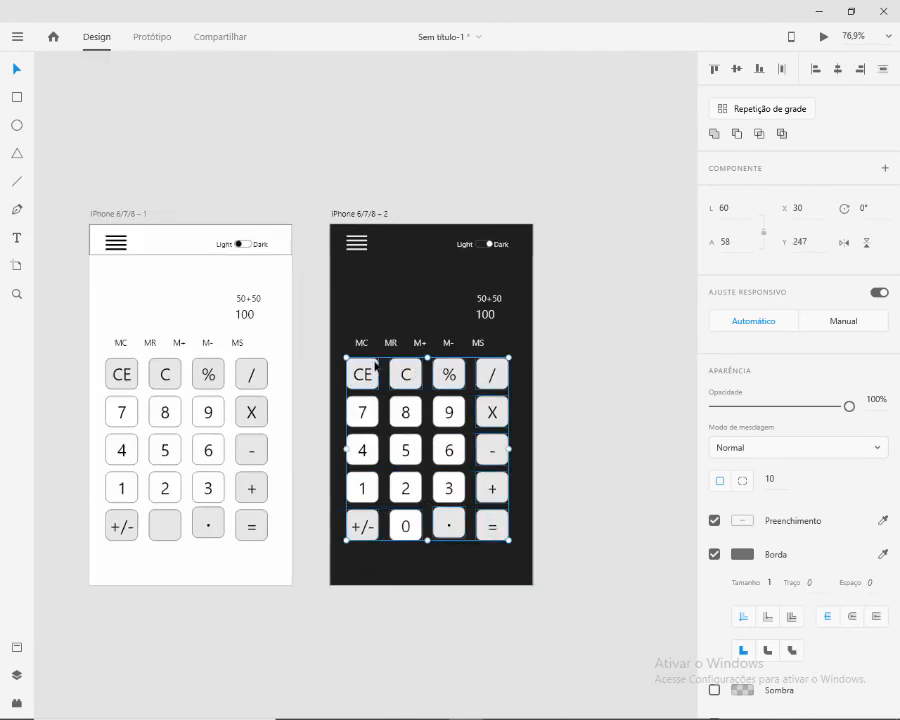
click(742, 520)
drag(670, 490, 672, 542)
mouse_move(632, 446)
mouse_down()
mouse_move(611, 428)
mouse_move(628, 423)
mouse_up()
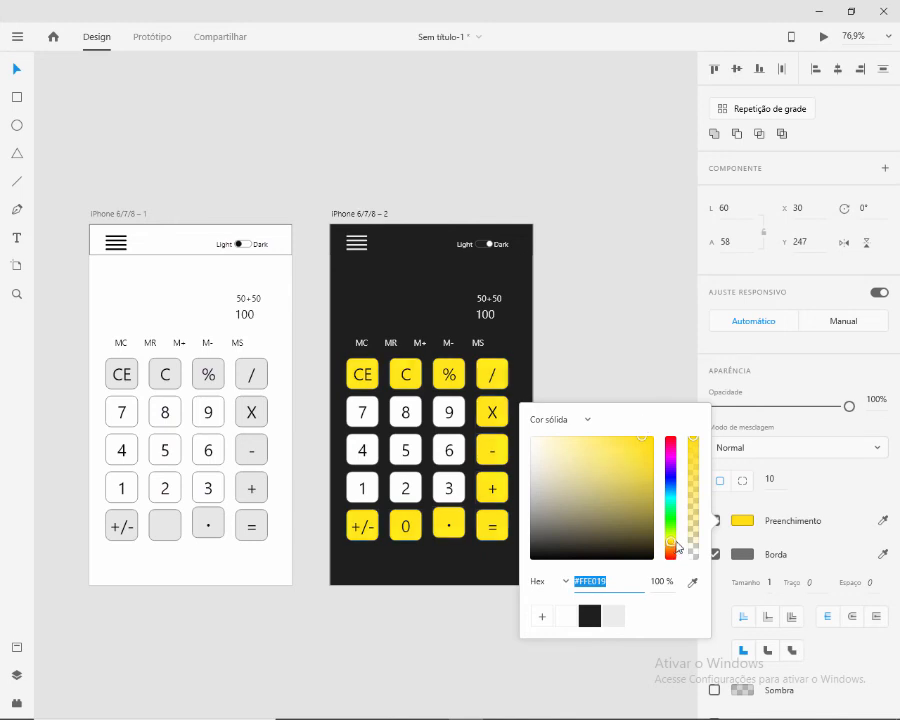
drag(676, 542, 678, 551)
mouse_move(638, 448)
mouse_down()
mouse_move(619, 423)
mouse_move(637, 428)
mouse_up()
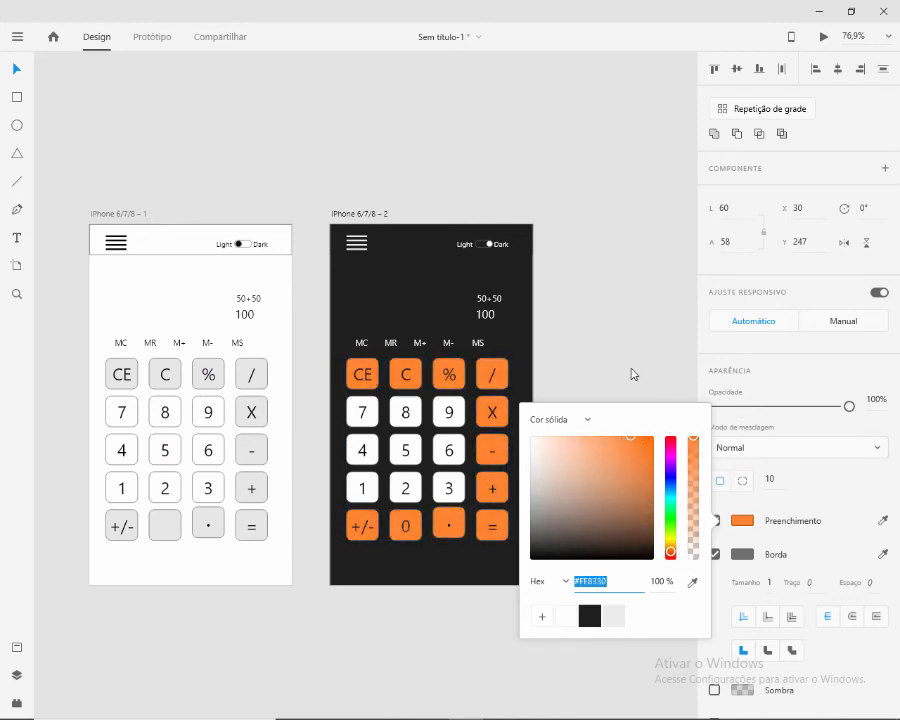
click(838, 483)
click(484, 558)
Fill the invisible digit 0 on the light artboard's bottom-row key with near-black #1E1E1E.
scroll(398, 518, left, 3)
click(364, 519)
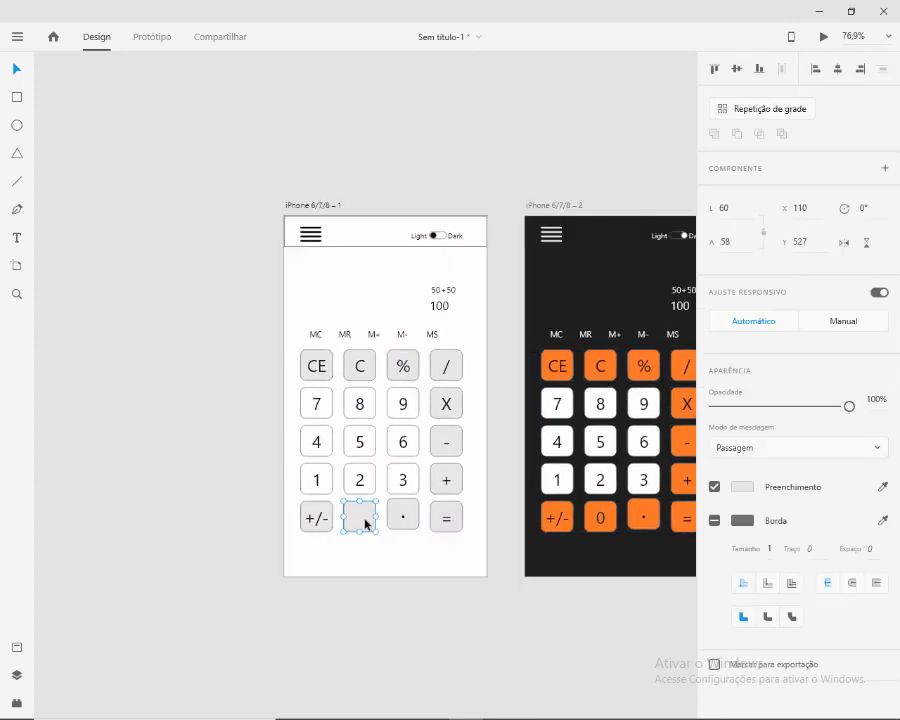
scroll(380, 586, up, 3)
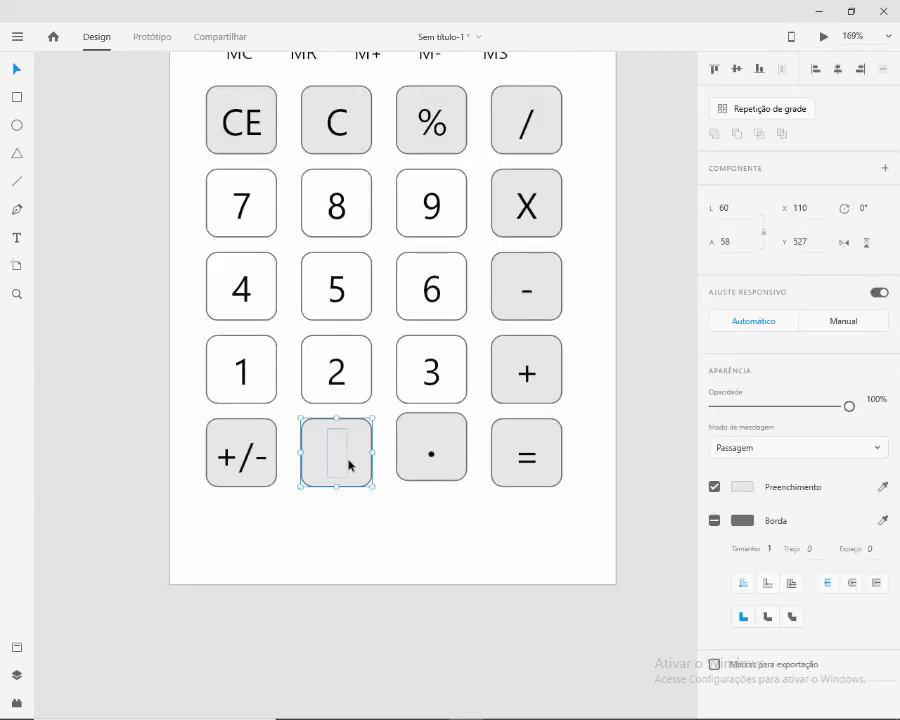
drag(361, 466, 337, 462)
click(373, 538)
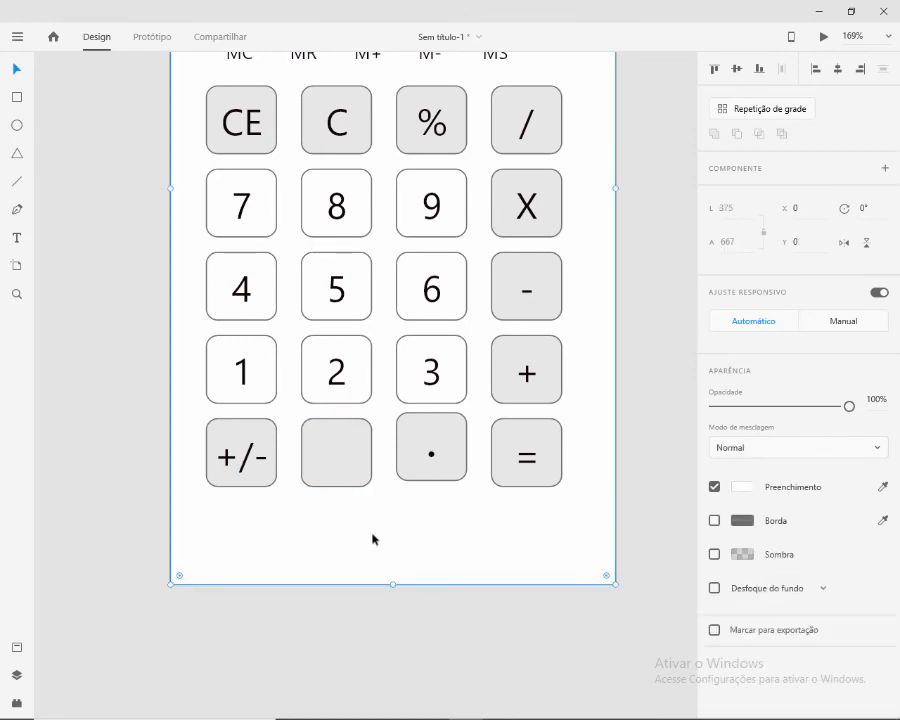
click(337, 456)
click(741, 689)
click(589, 694)
click(422, 638)
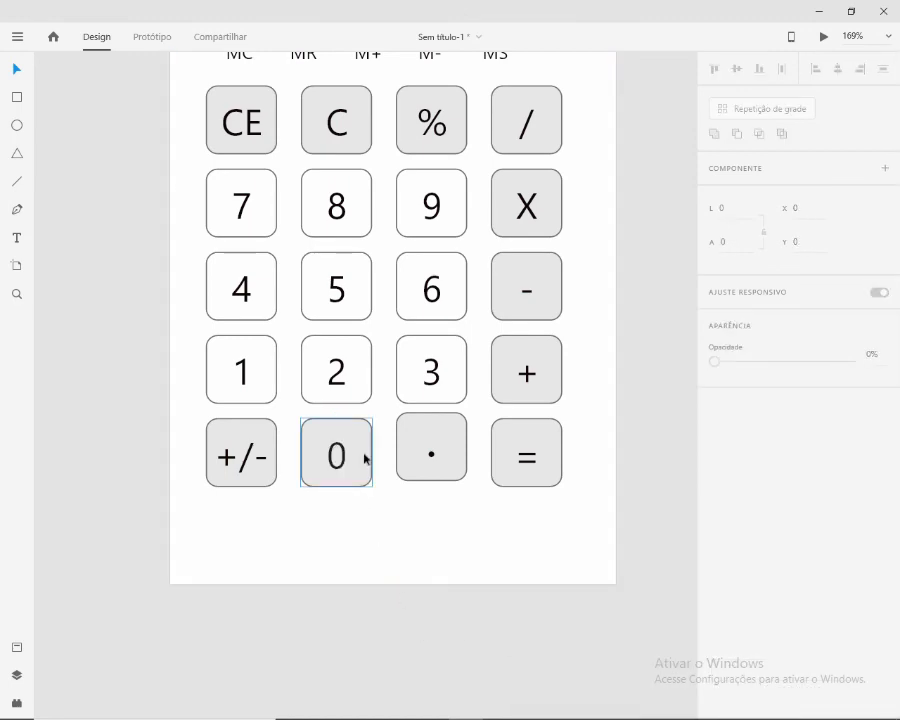
Move the decimal point key down into line with the bottom row on both artboards.
scroll(424, 545, down, 2)
drag(468, 543, 394, 548)
scroll(365, 501, up, 2)
drag(365, 497, 368, 501)
click(451, 636)
scroll(267, 611, down, 3)
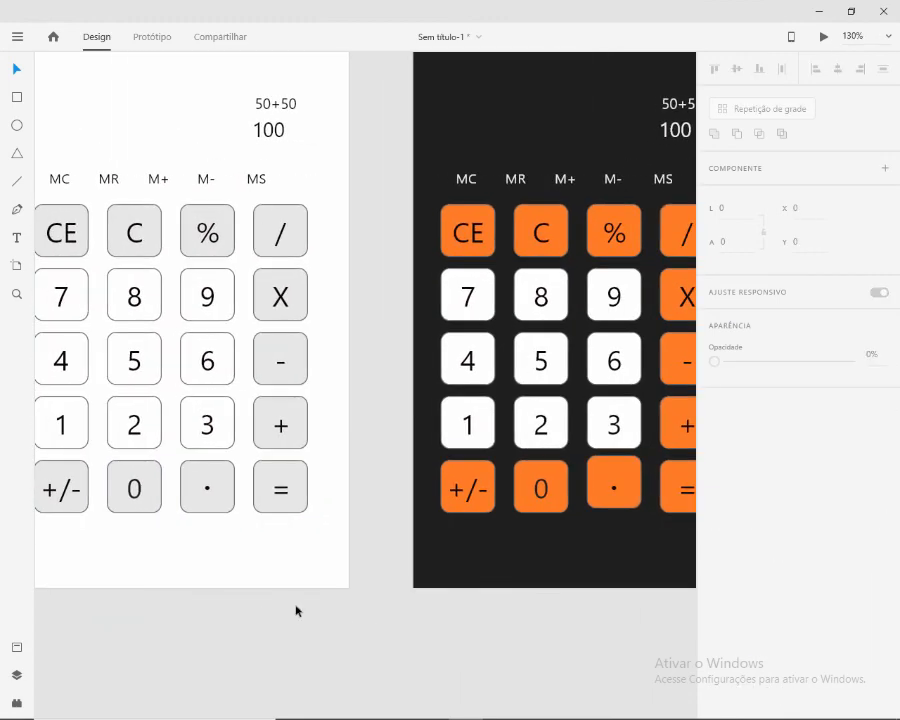
click(620, 482)
scroll(627, 483, up, 2)
click(565, 641)
scroll(364, 589, down, 3)
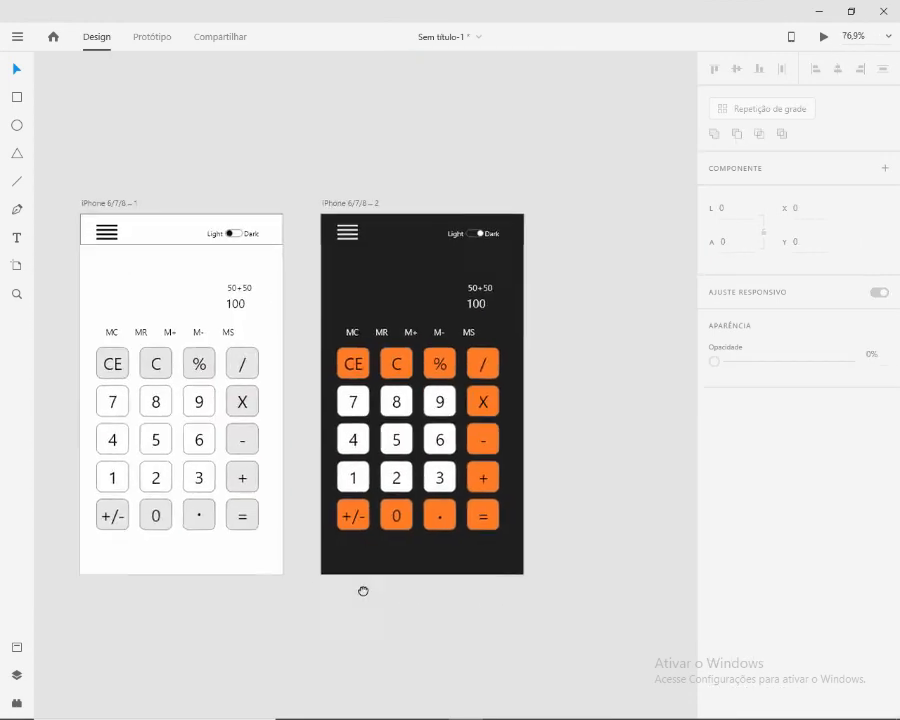
Link the Light/Dark toggle on the light artboard to the dark artboard as a prototype interaction.
scroll(365, 313, left, 1)
scroll(365, 313, down, 1)
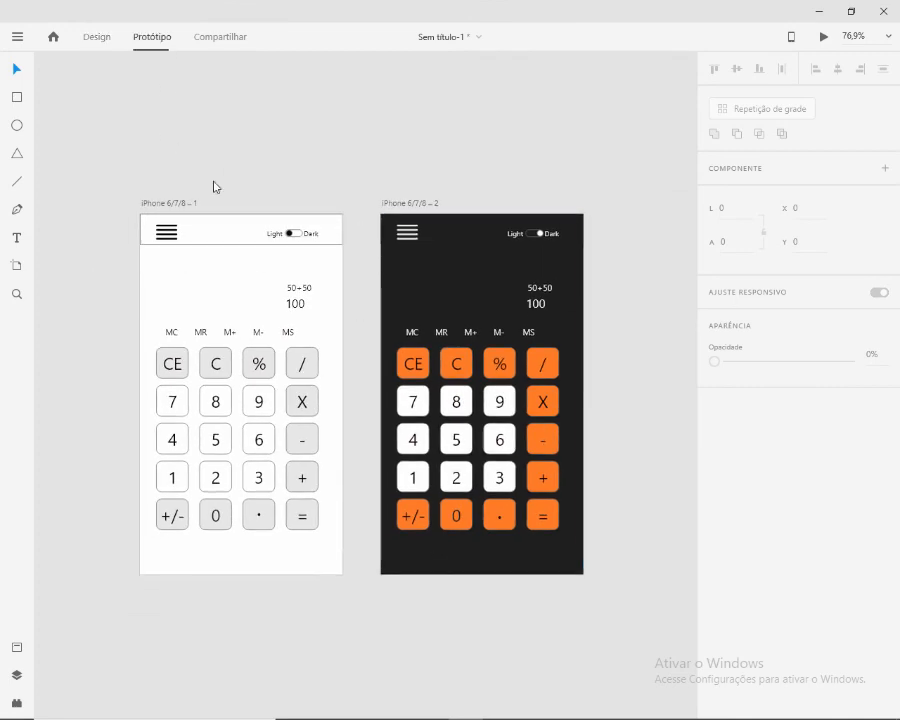
scroll(300, 320, up, 2)
click(306, 341)
click(293, 277)
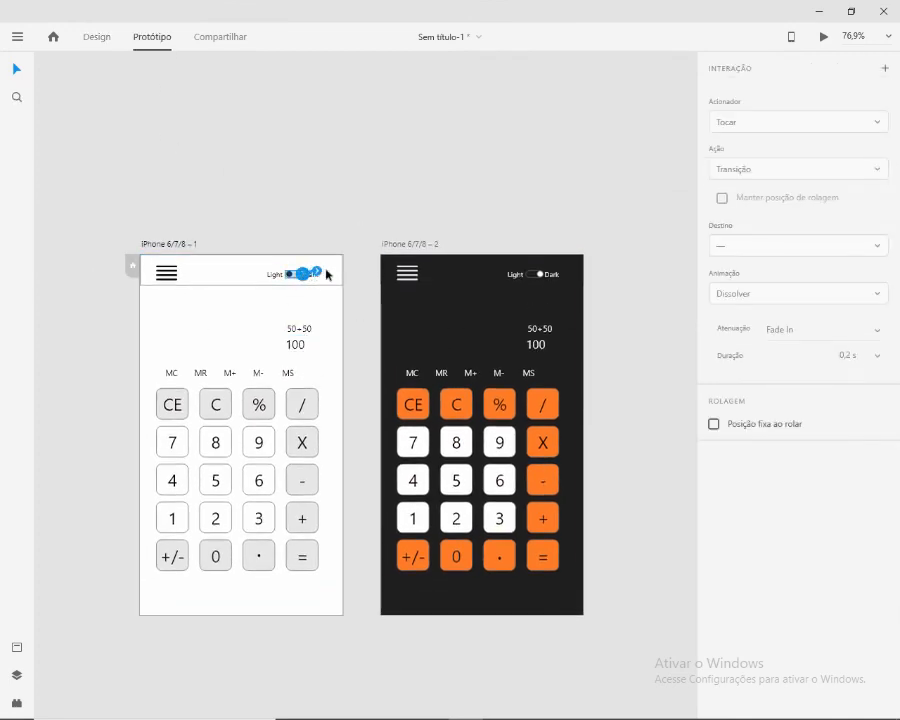
drag(317, 271, 421, 313)
Try to link the toggle on the dark artboard back to the light artboard.
click(533, 274)
drag(543, 273, 300, 330)
click(238, 288)
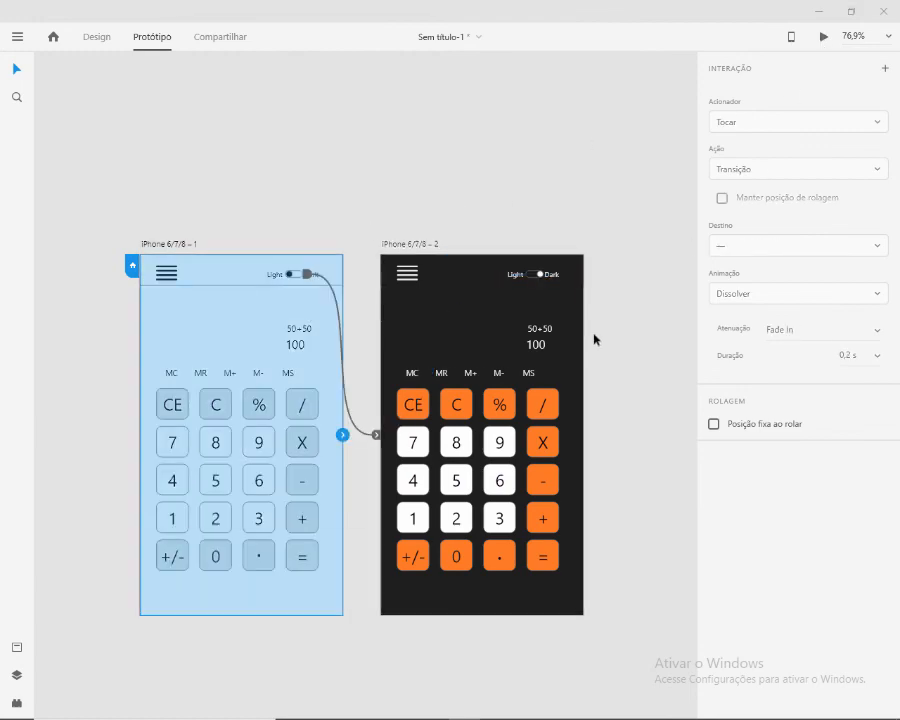
Preview the prototype from the light artboard, test its Light/Dark toggle, and close the preview.
key(ctrl+Return)
drag(267, 38, 315, 104)
click(420, 152)
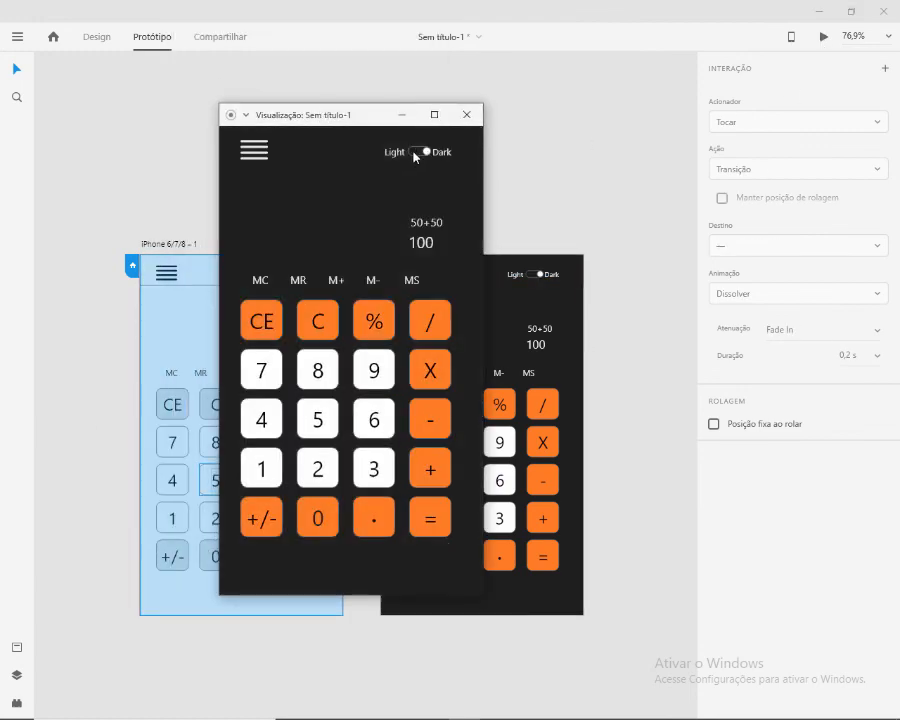
click(466, 114)
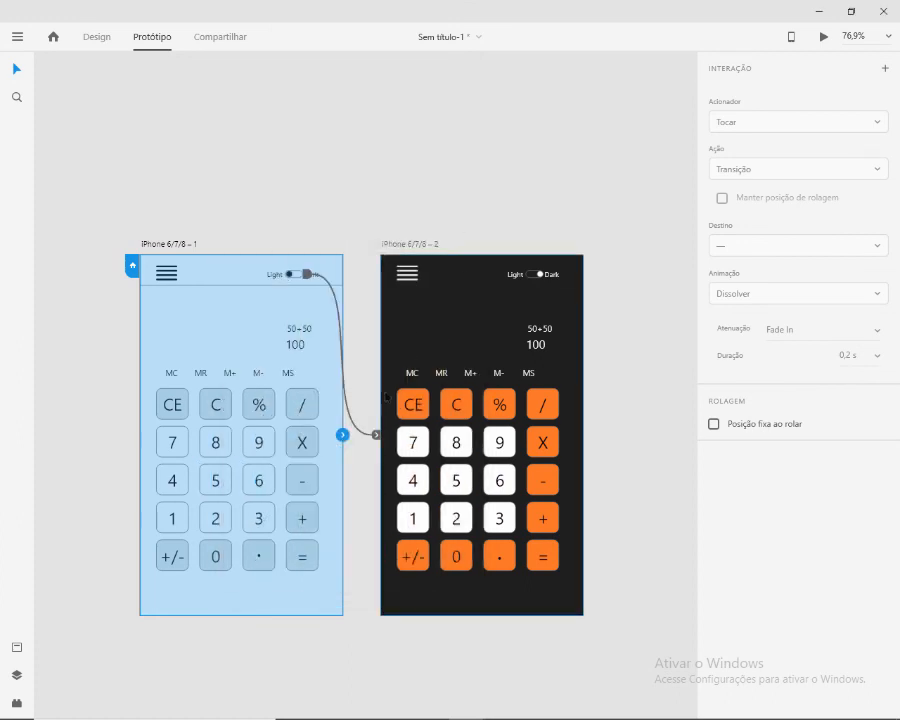
Remove the link that runs from the dark artboard's toggle to the light artboard.
click(537, 275)
click(536, 277)
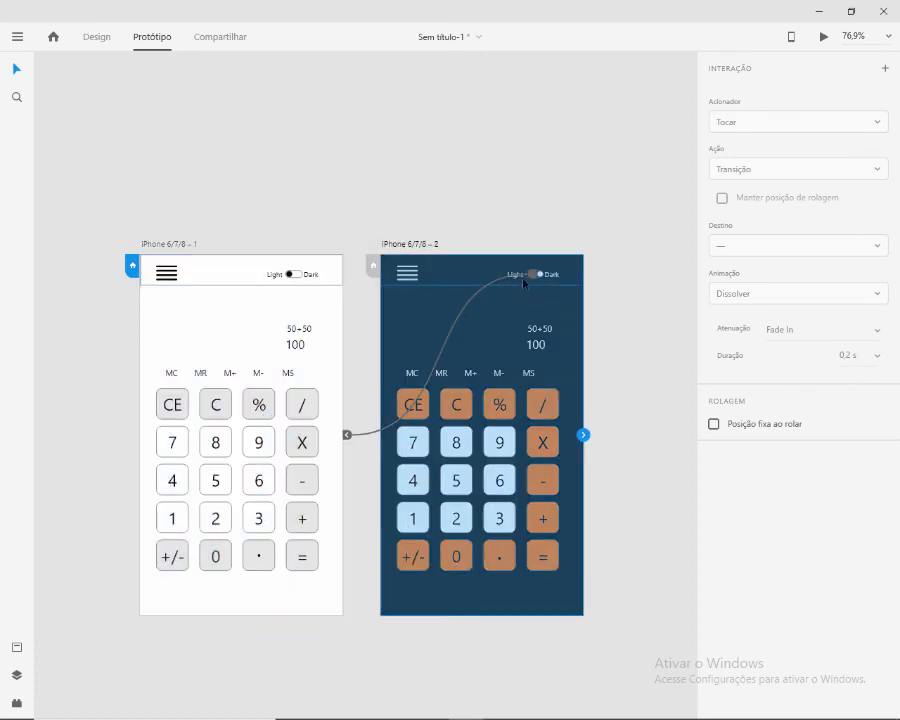
click(326, 307)
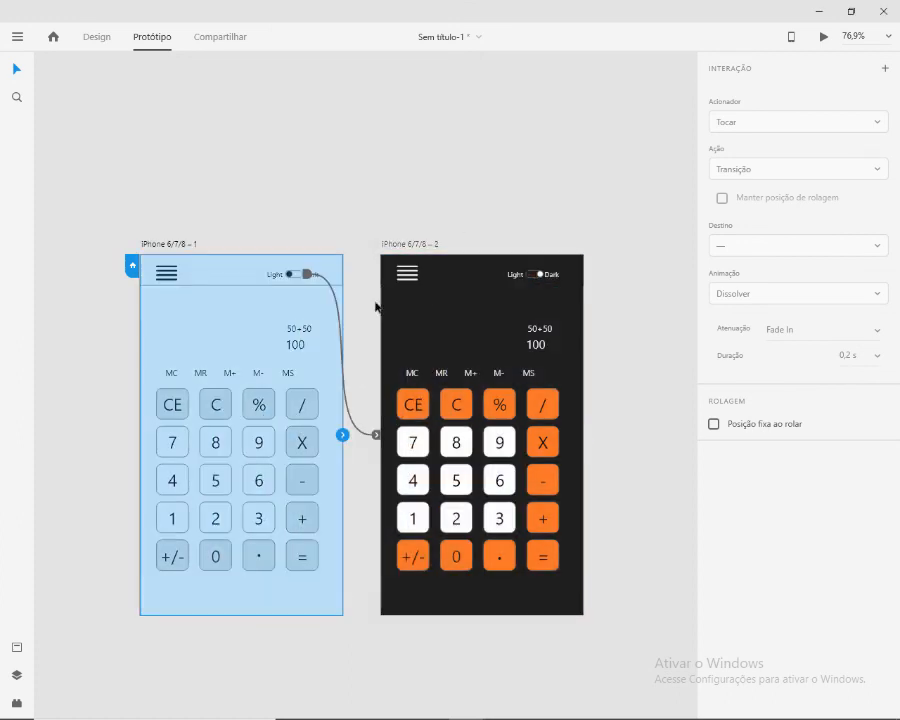
click(541, 275)
drag(351, 434, 529, 311)
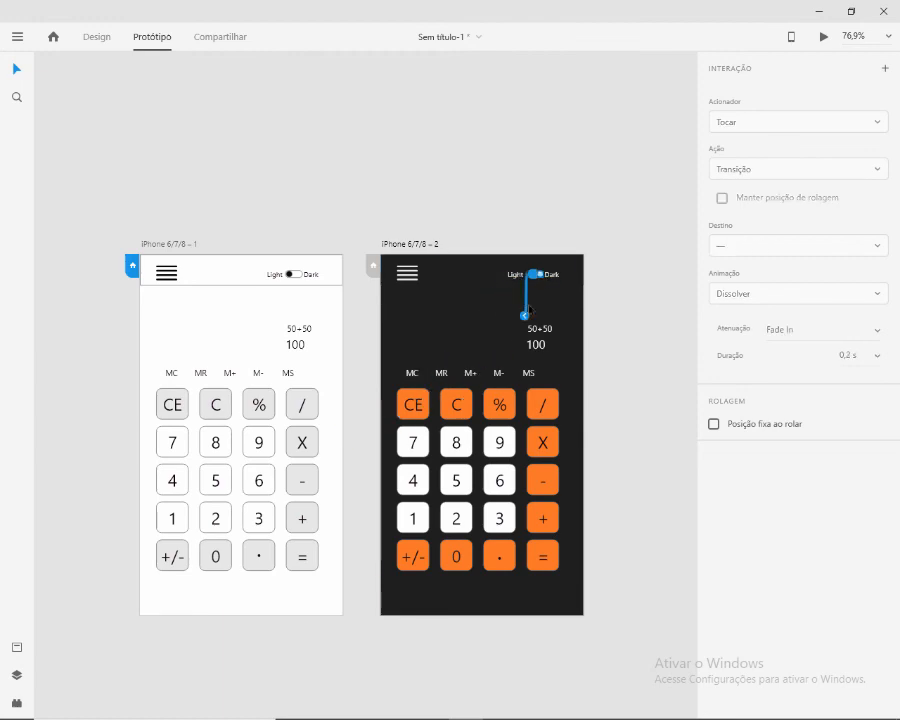
Link the whole Light/Dark toggle on the dark artboard to iPhone 6/7/8 – 1 as a tap transition.
scroll(524, 293, up, 3)
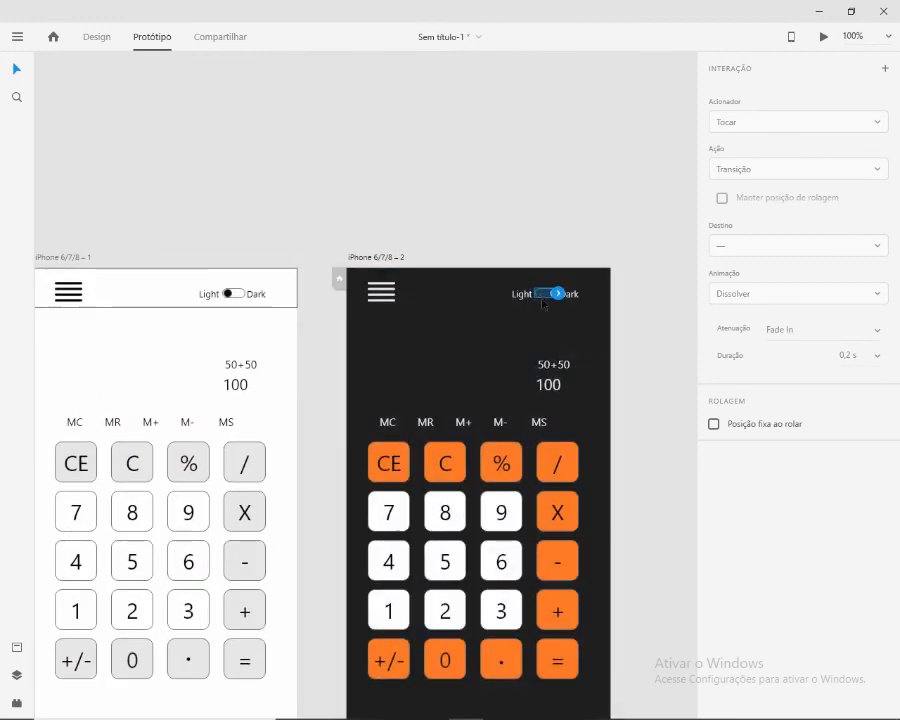
scroll(548, 304, up, 6)
click(90, 37)
double_click(556, 284)
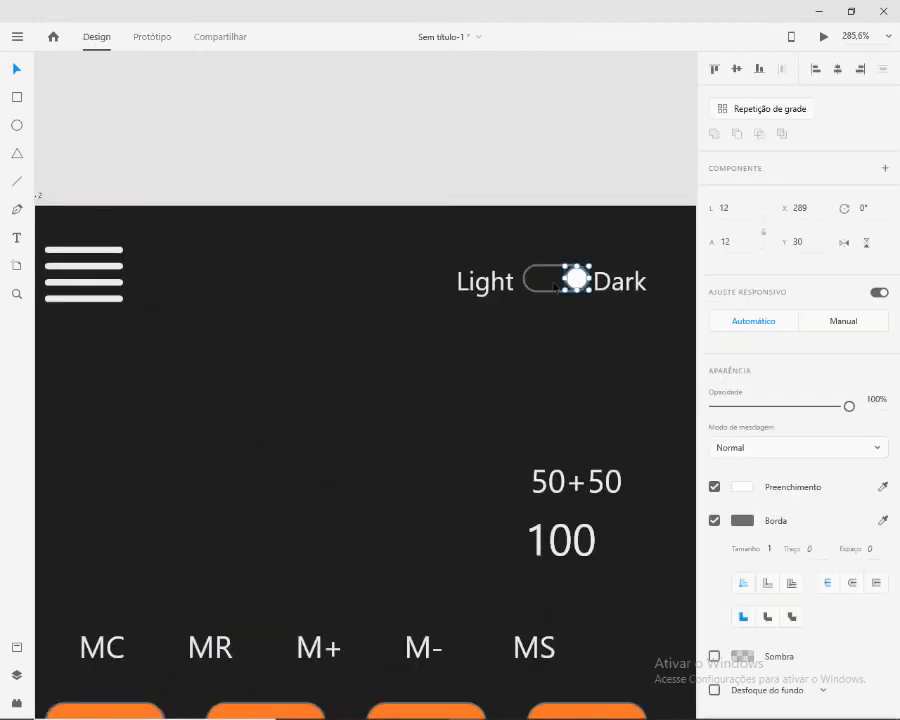
key(ctrl+1)
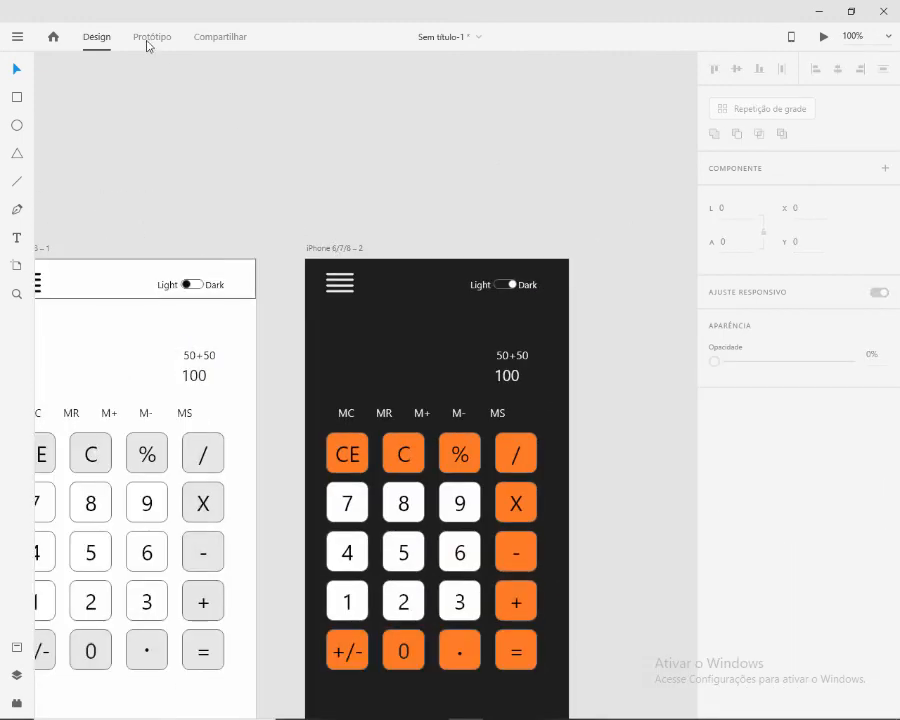
click(152, 37)
drag(513, 284, 220, 380)
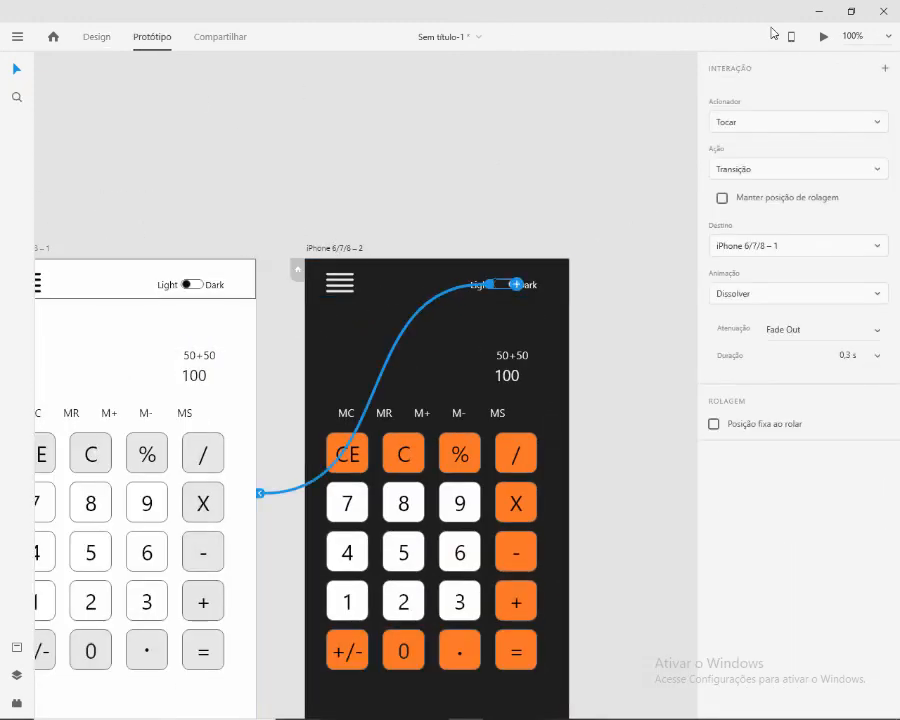
Preview the prototype from the dark artboard, switch its toggle back and forth several times, and close the preview.
click(823, 37)
click(203, 50)
click(202, 51)
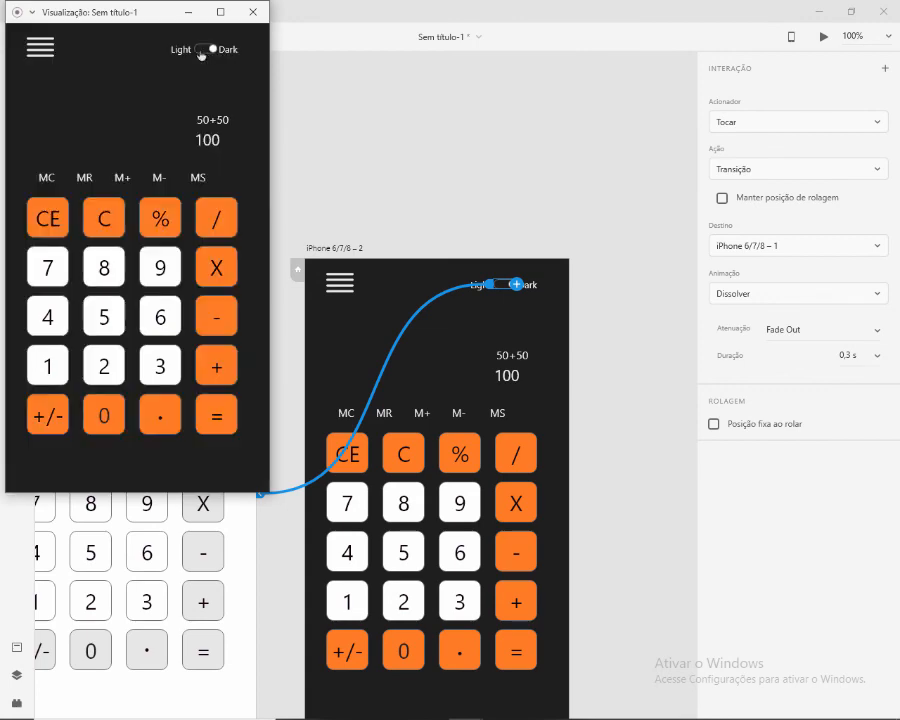
click(204, 52)
click(208, 52)
click(208, 53)
click(208, 53)
drag(163, 13, 368, 105)
click(450, 104)
Start a preview from the light artboard and switch repeatedly between the light and dark screens with the toggle.
scroll(338, 278, left, 3)
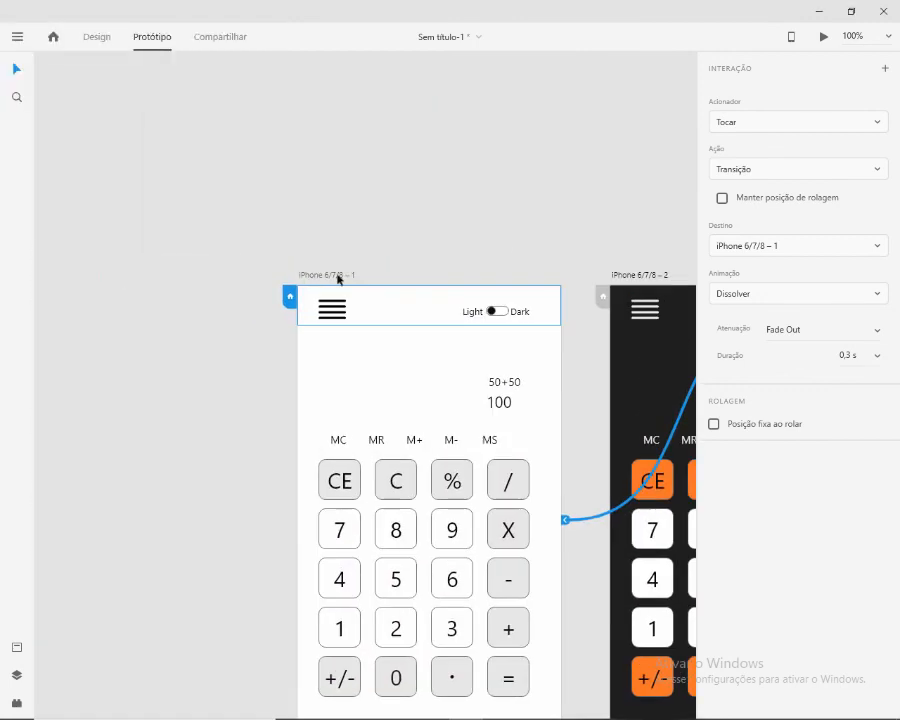
click(337, 276)
click(824, 37)
click(378, 72)
click(381, 73)
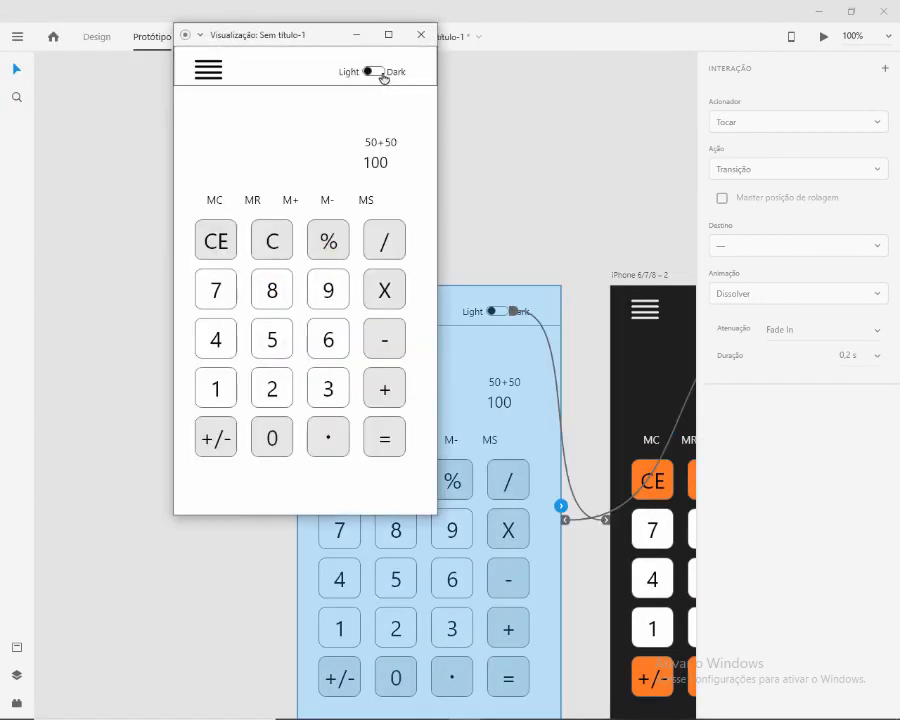
click(370, 74)
click(370, 74)
click(370, 74)
click(370, 74)
Move the preview aside, clear the other windows off the desktop, test the toggle once more and close the preview.
drag(339, 44, 674, 115)
click(819, 11)
click(881, 10)
click(812, 150)
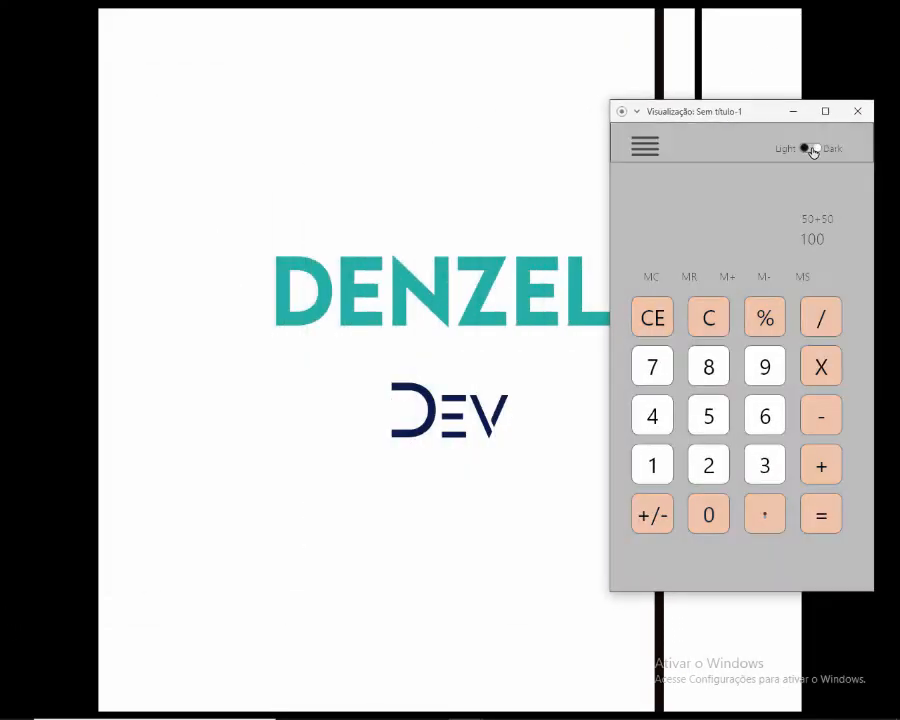
click(857, 111)
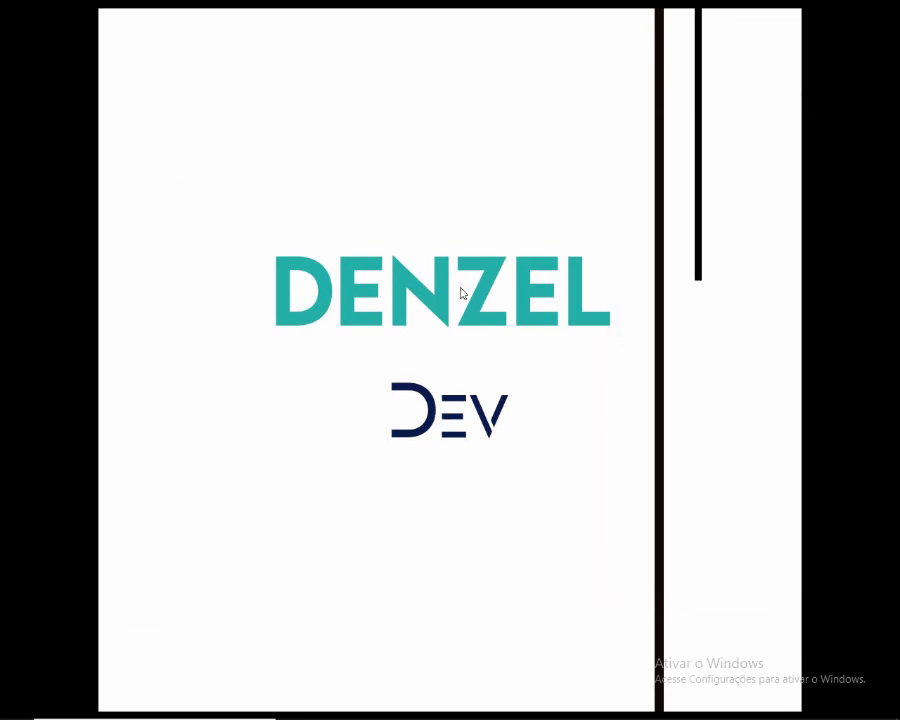